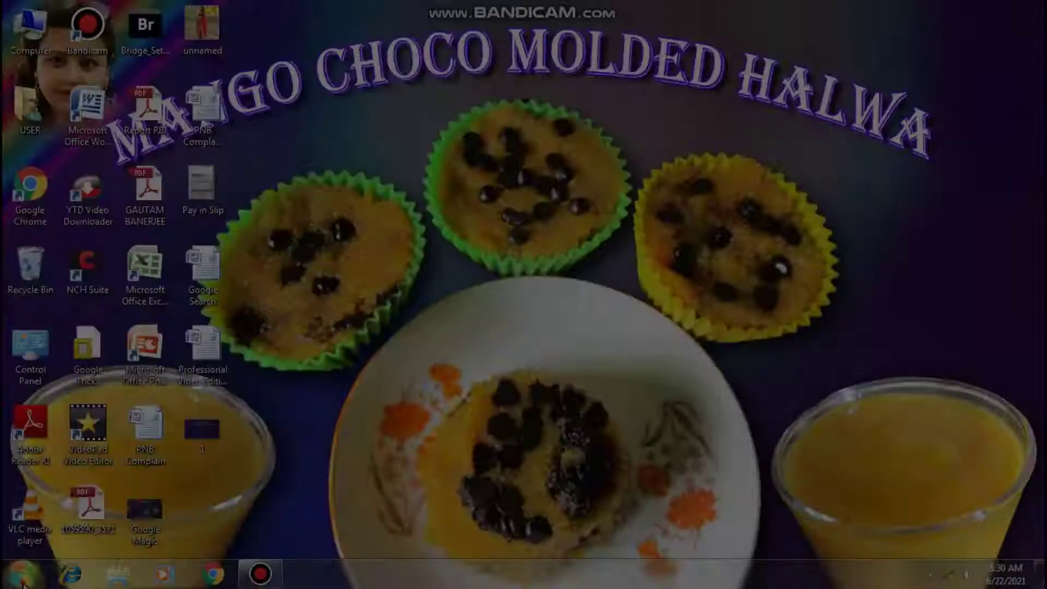
# Launch Photoshop 7.0 and create a new 1920 × 1080 HDTV-preset document at 180 pixels/inch
pyautogui.click(23, 578)
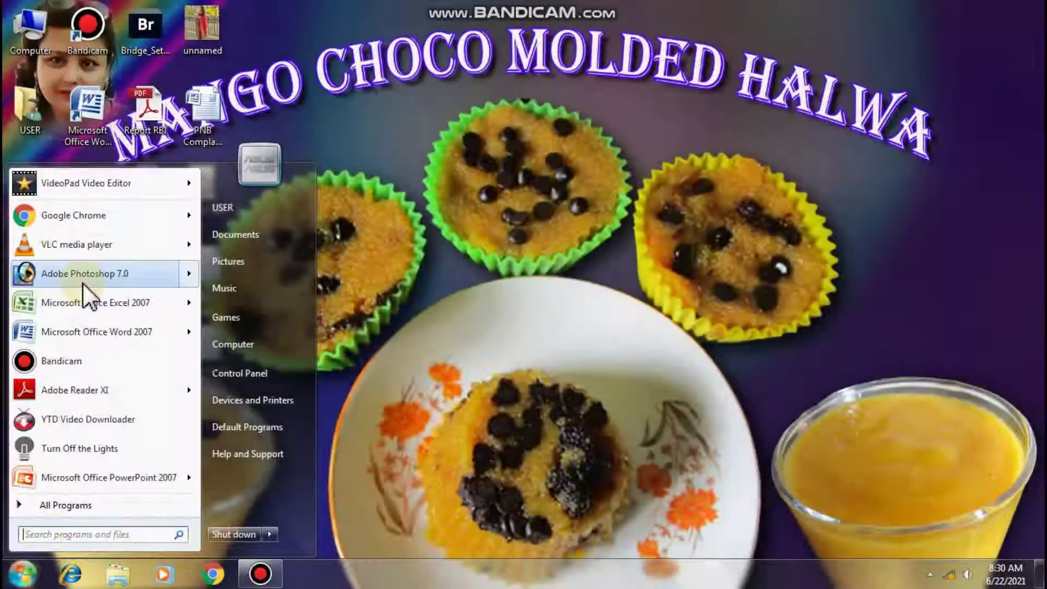
pyautogui.click(83, 269)
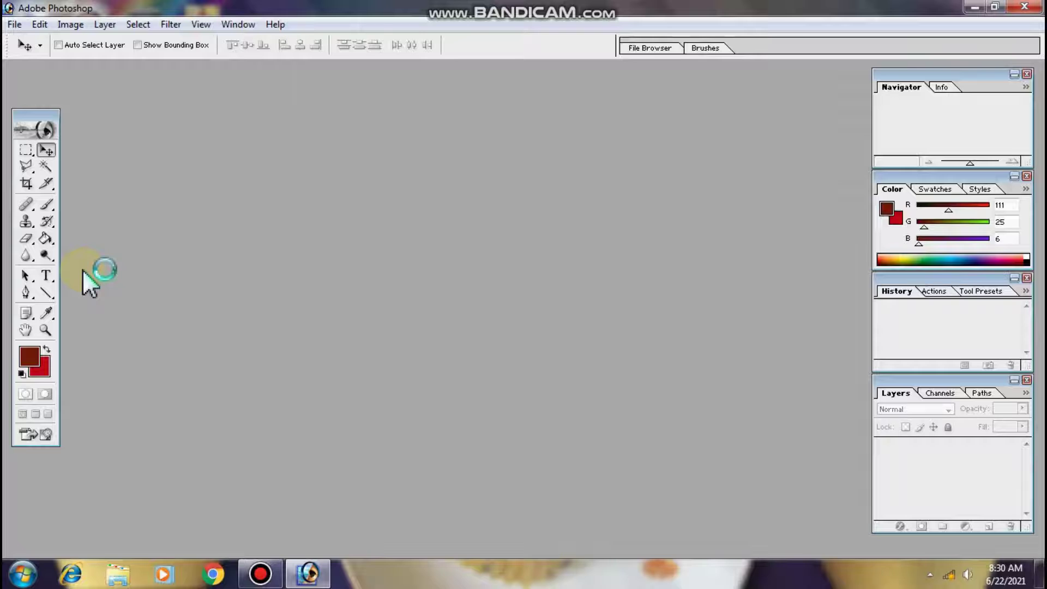
pyautogui.click(13, 23)
pyautogui.click(48, 45)
pyautogui.write('180')
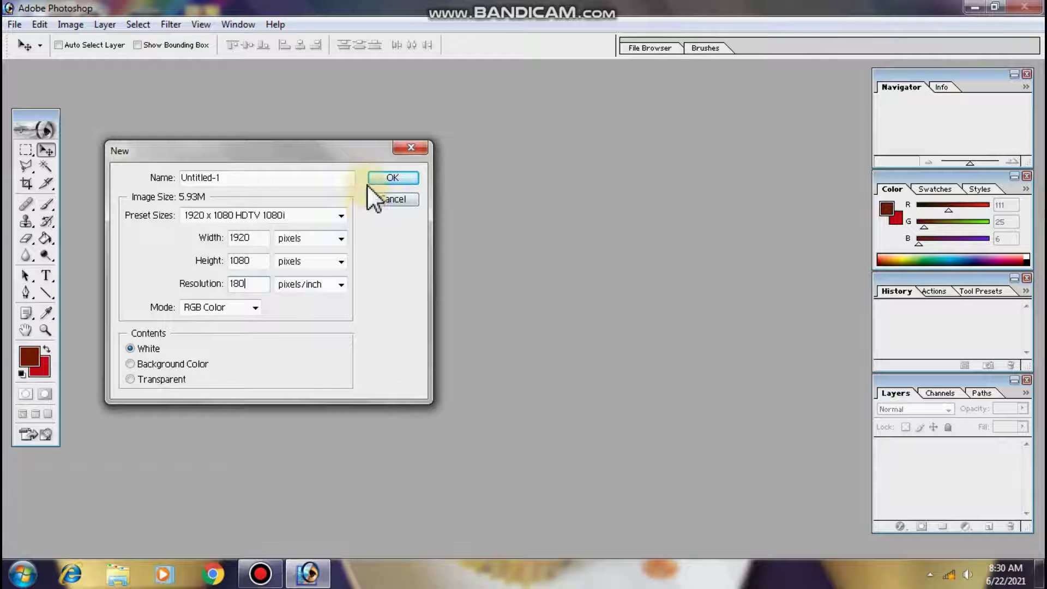
pyautogui.click(388, 178)
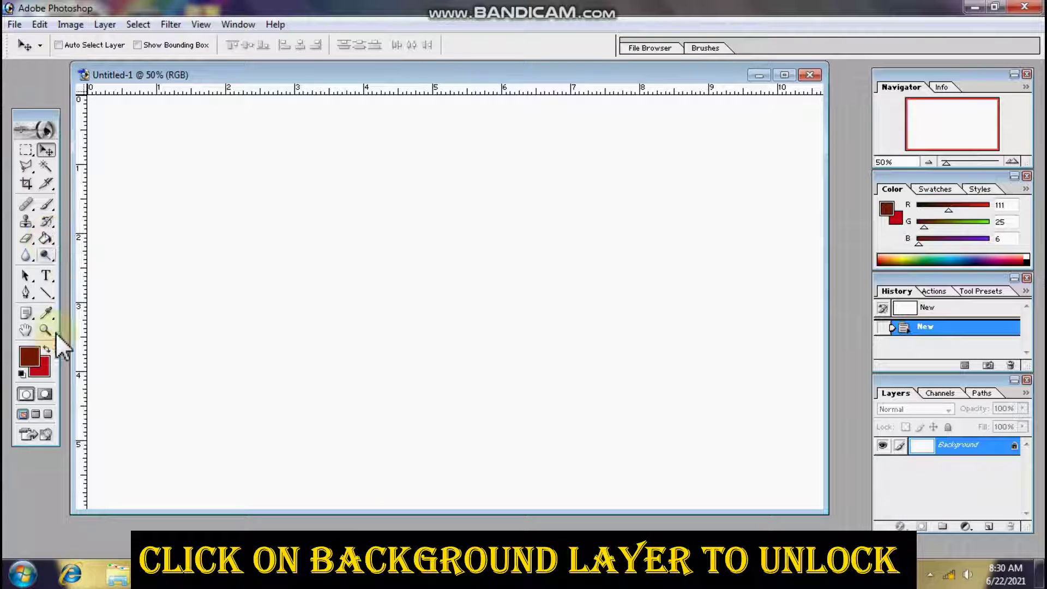
# Paint-bucket the canvas with #541203 and convert the Background into Layer 0
pyautogui.click(46, 242)
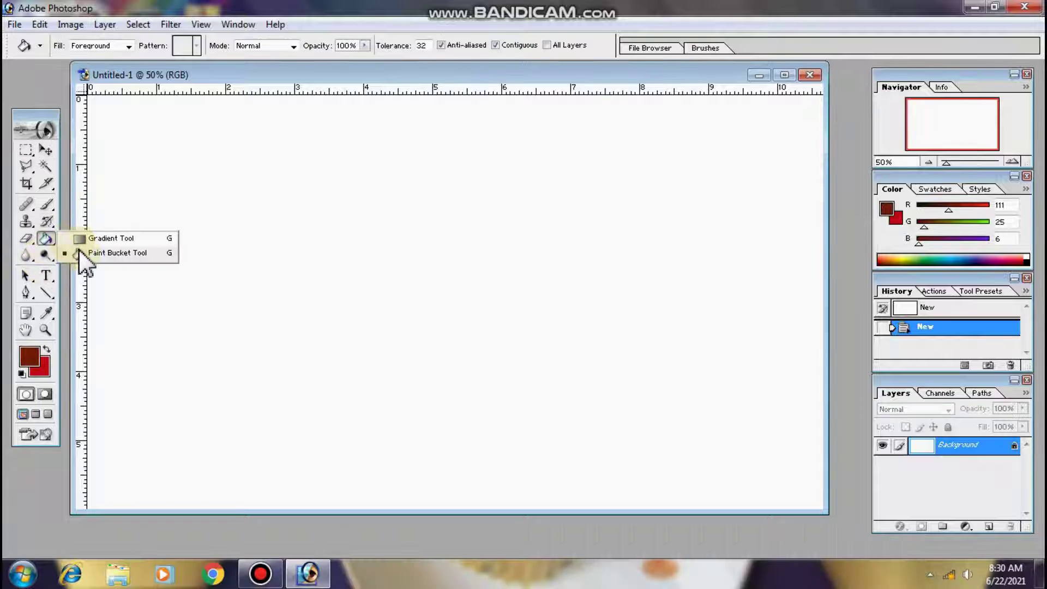
pyautogui.click(150, 255)
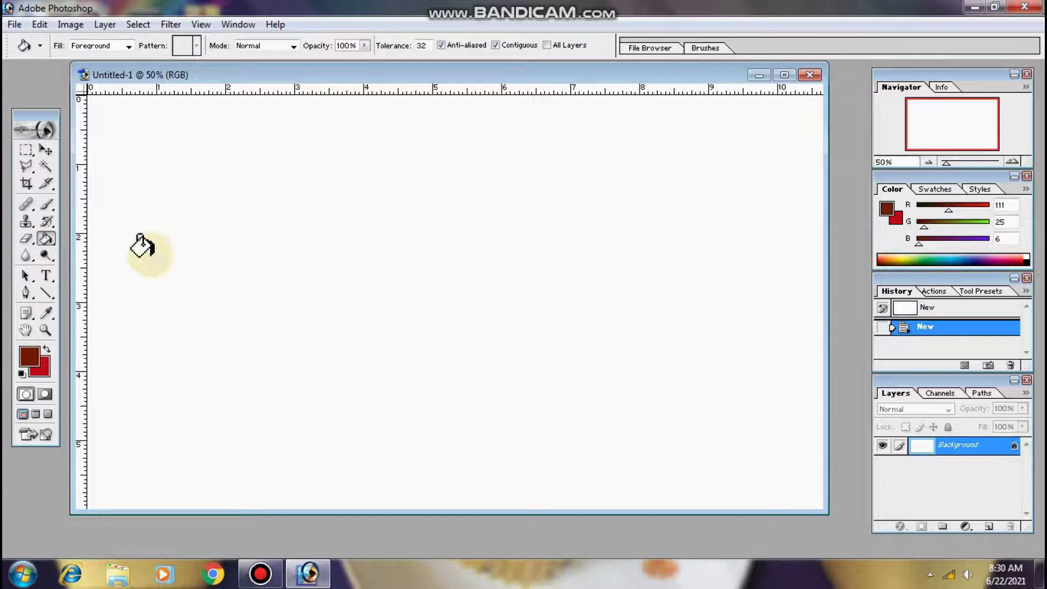
pyautogui.click(32, 362)
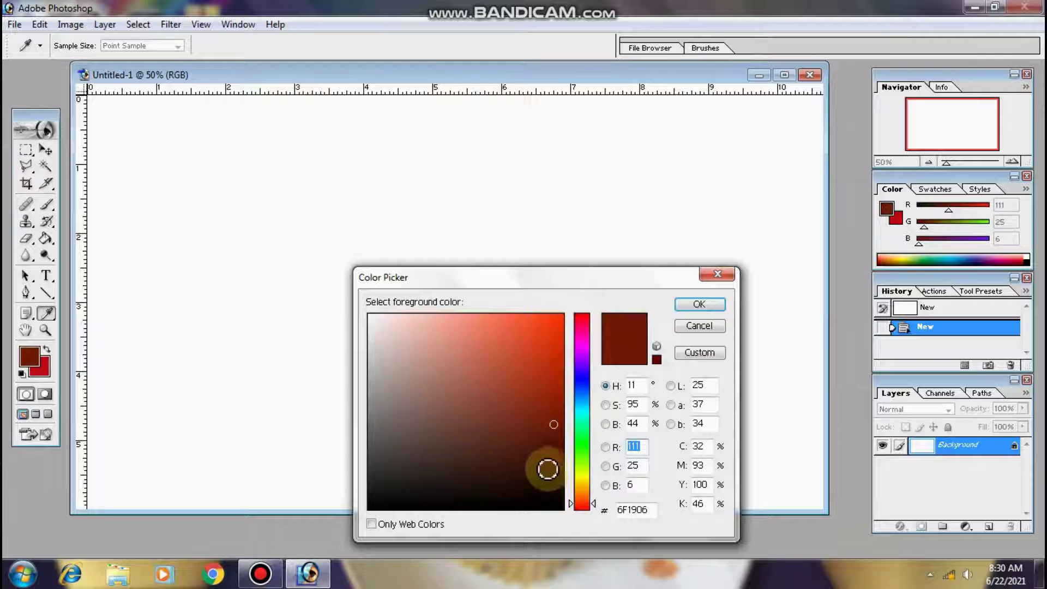
pyautogui.click(558, 445)
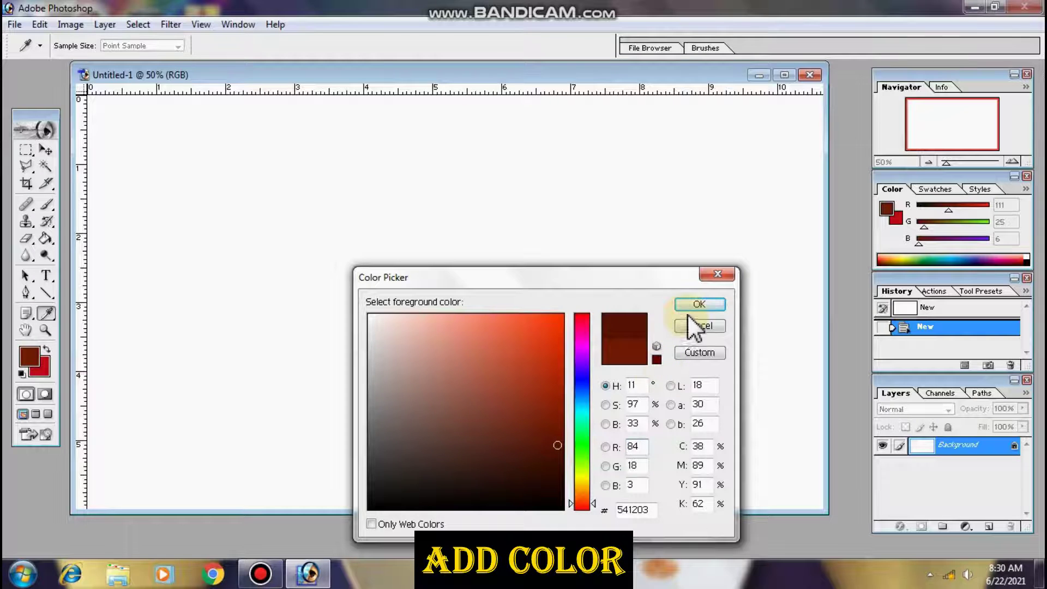
pyautogui.click(698, 304)
pyautogui.click(419, 222)
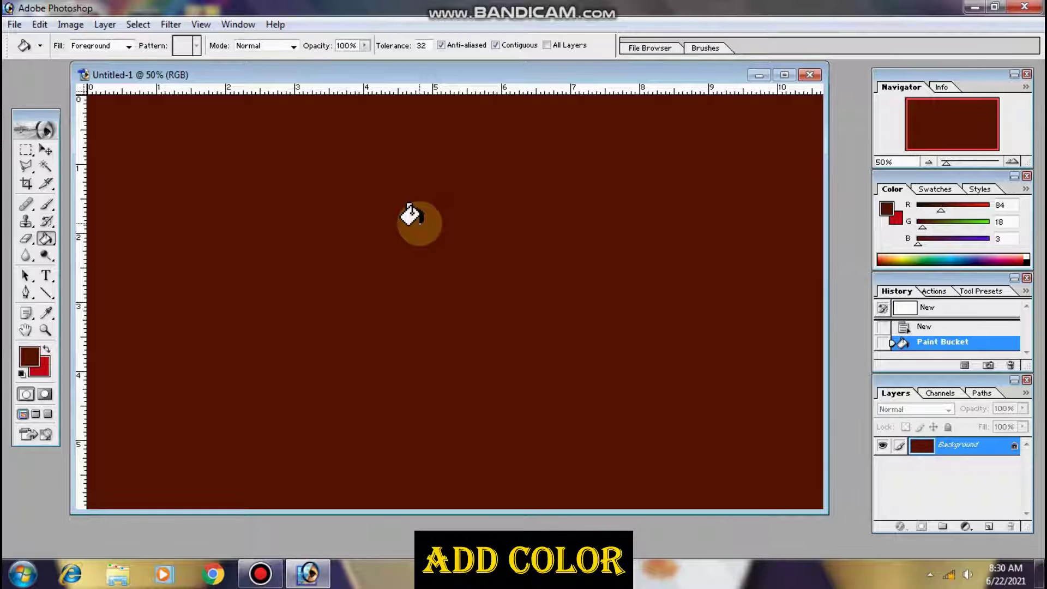
pyautogui.doubleClick(1008, 443)
pyautogui.click(649, 266)
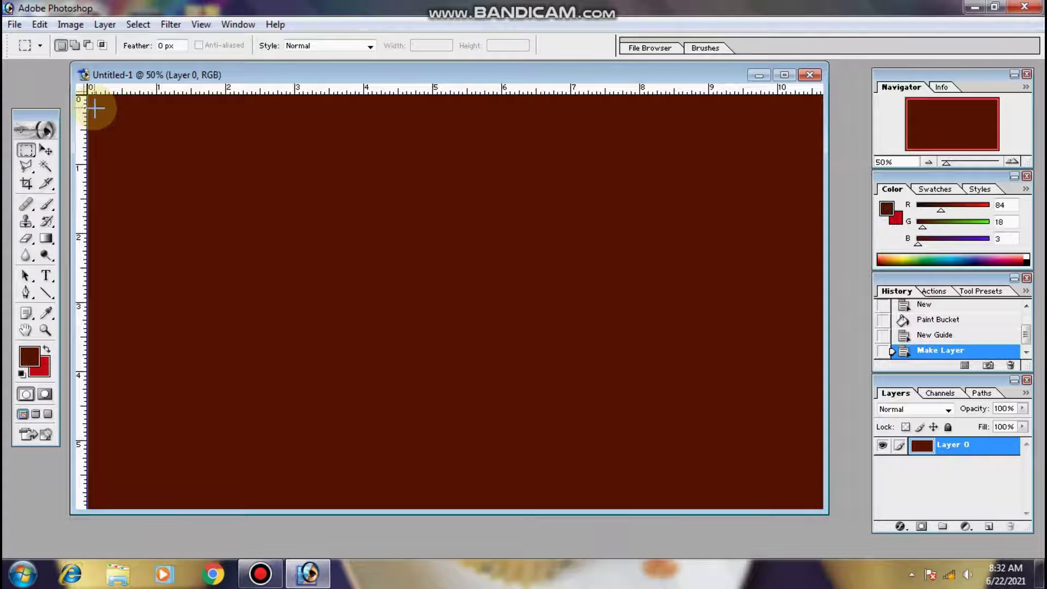
# Delete three rectangles from Layer 0 (top-left, centre, bottom-right), then deselect
pyautogui.moveTo(96, 109); pyautogui.dragTo(285, 220)
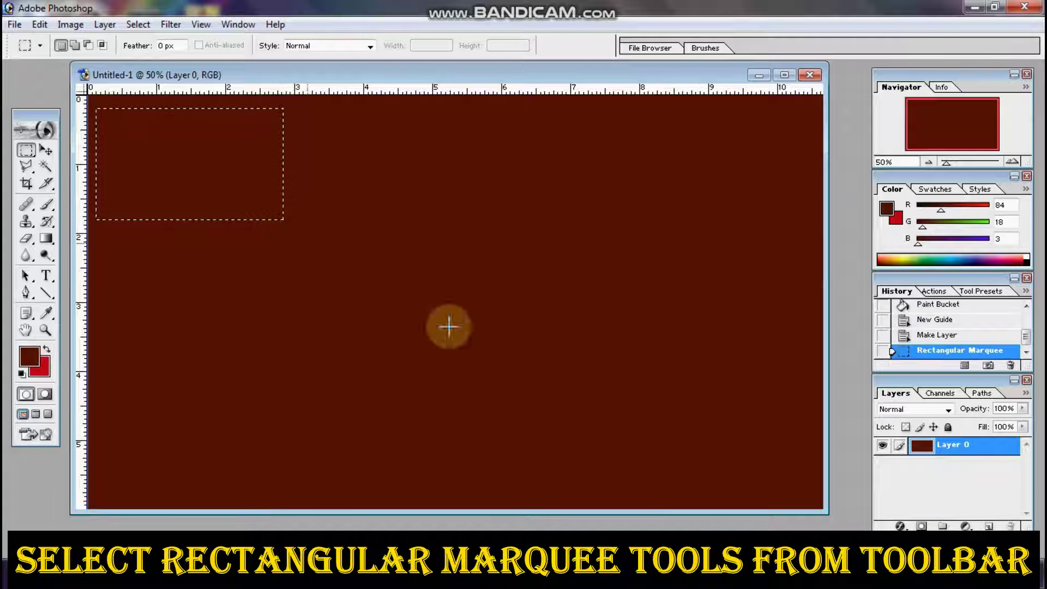
pyautogui.press('Delete')
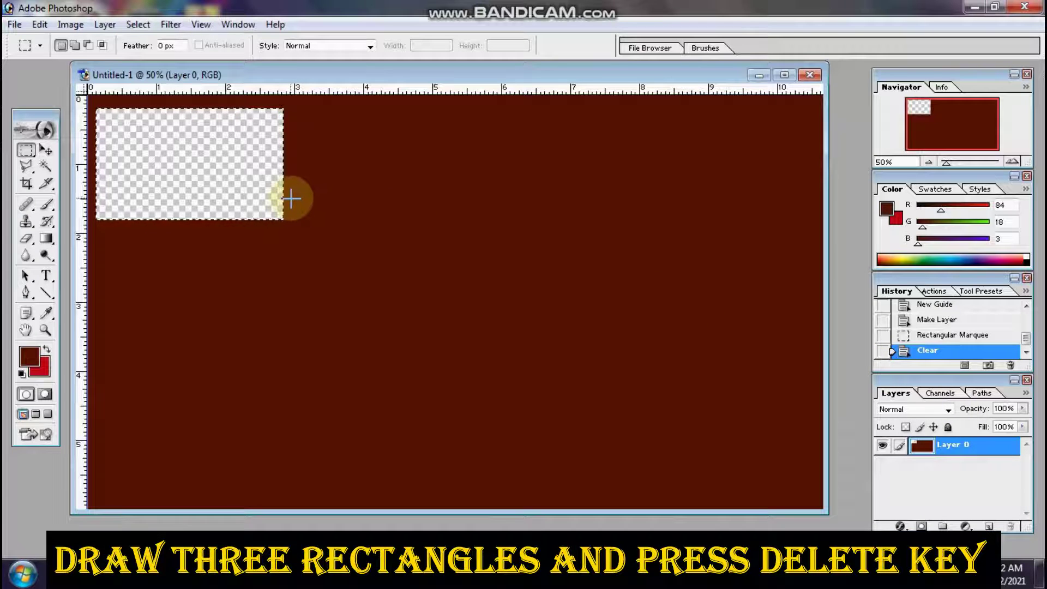
pyautogui.moveTo(291, 198)
pyautogui.mouseDown()
pyautogui.moveTo(486, 318)
pyautogui.moveTo(515, 320)
pyautogui.moveTo(509, 326)
pyautogui.mouseUp()
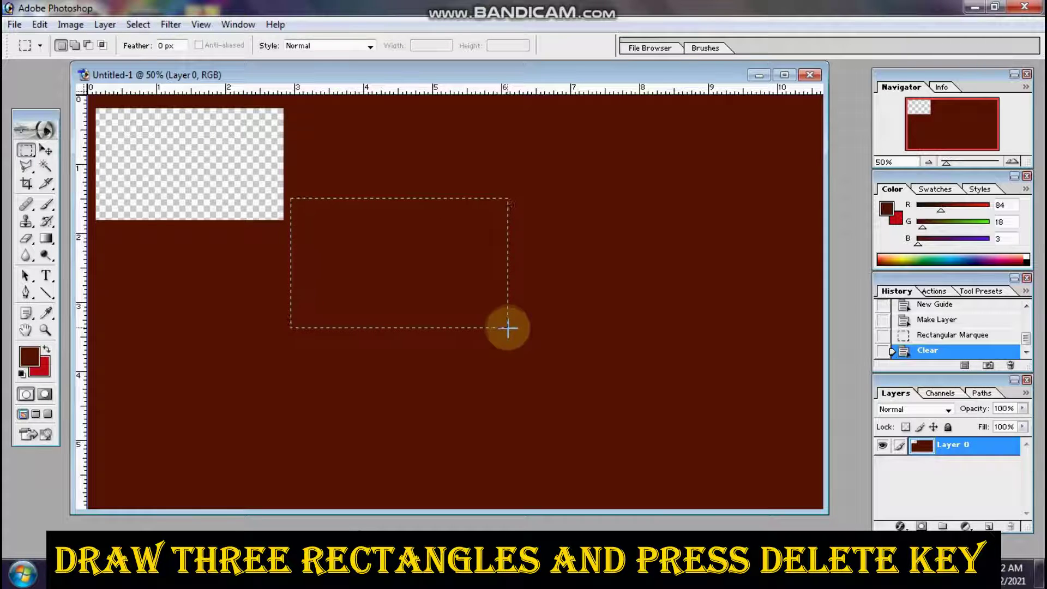
pyautogui.moveTo(509, 327); pyautogui.dragTo(509, 327)
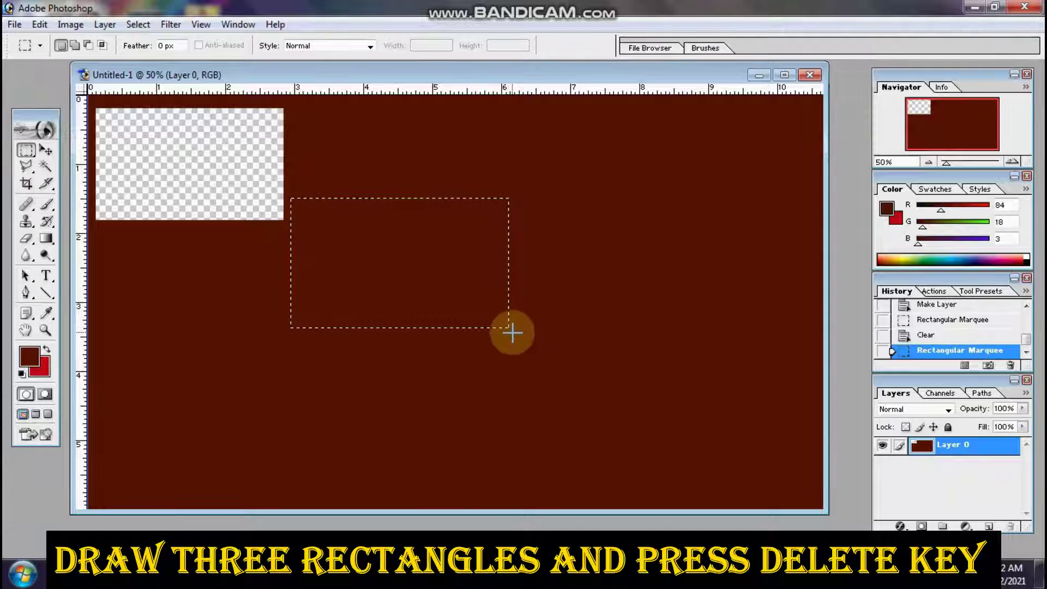
pyautogui.press('Delete')
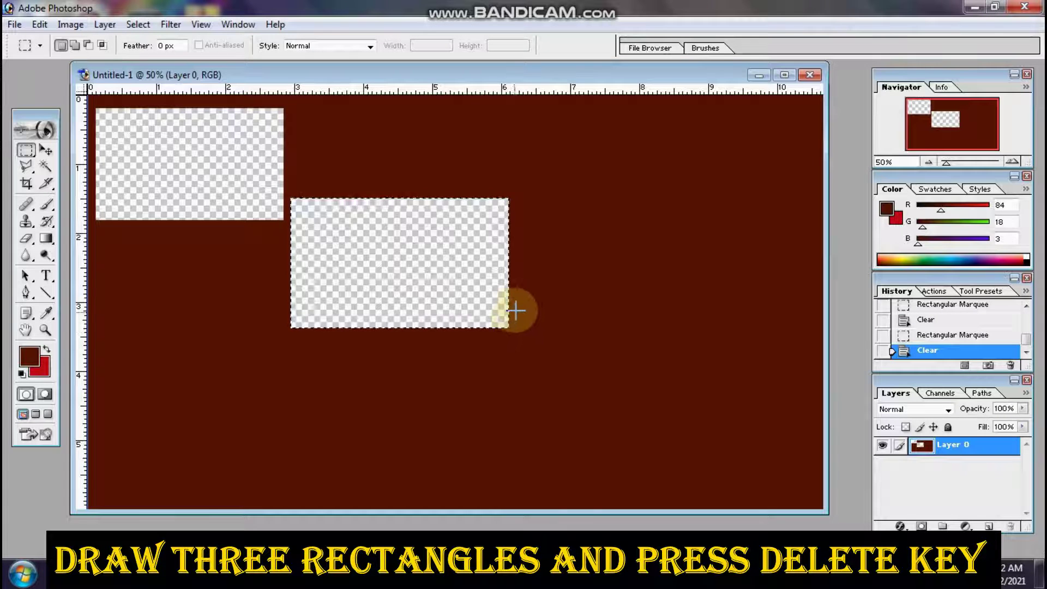
pyautogui.moveTo(515, 304)
pyautogui.mouseDown()
pyautogui.moveTo(807, 456)
pyautogui.moveTo(814, 479)
pyautogui.mouseUp()
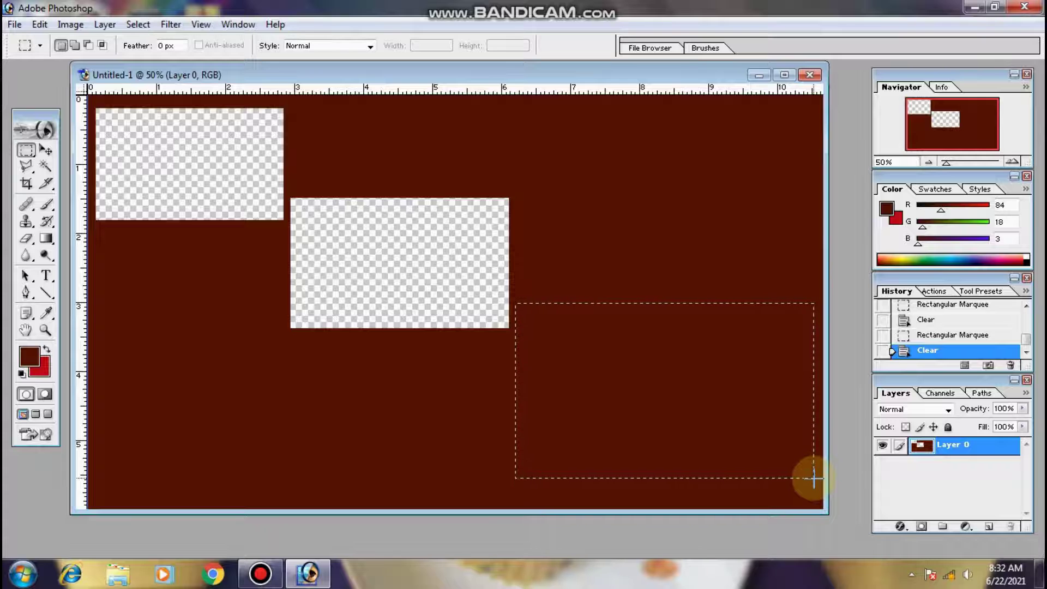
pyautogui.moveTo(814, 478); pyautogui.dragTo(813, 481)
pyautogui.press('Delete')
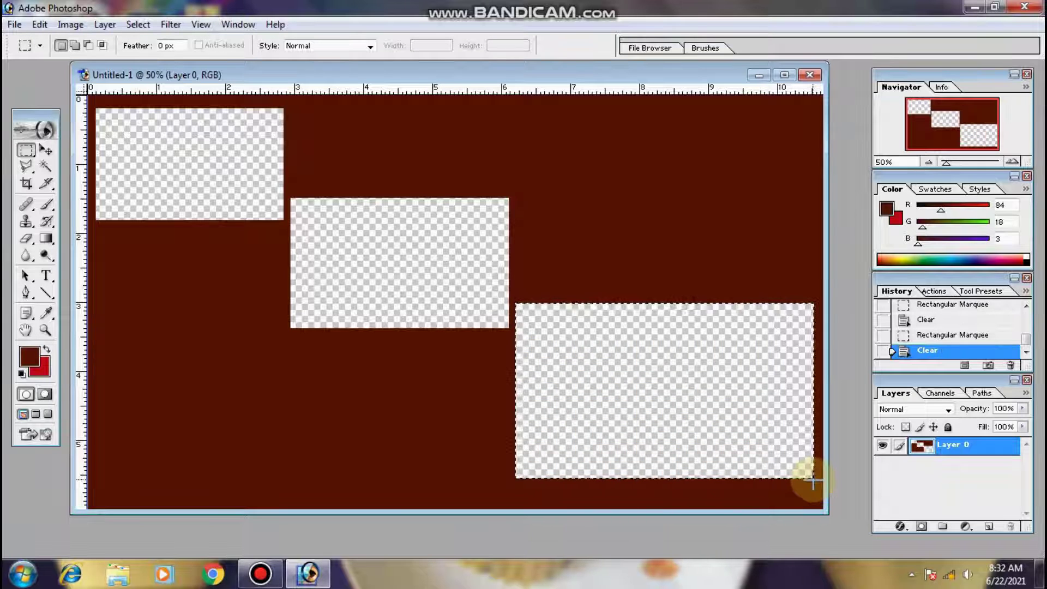
pyautogui.click(813, 481)
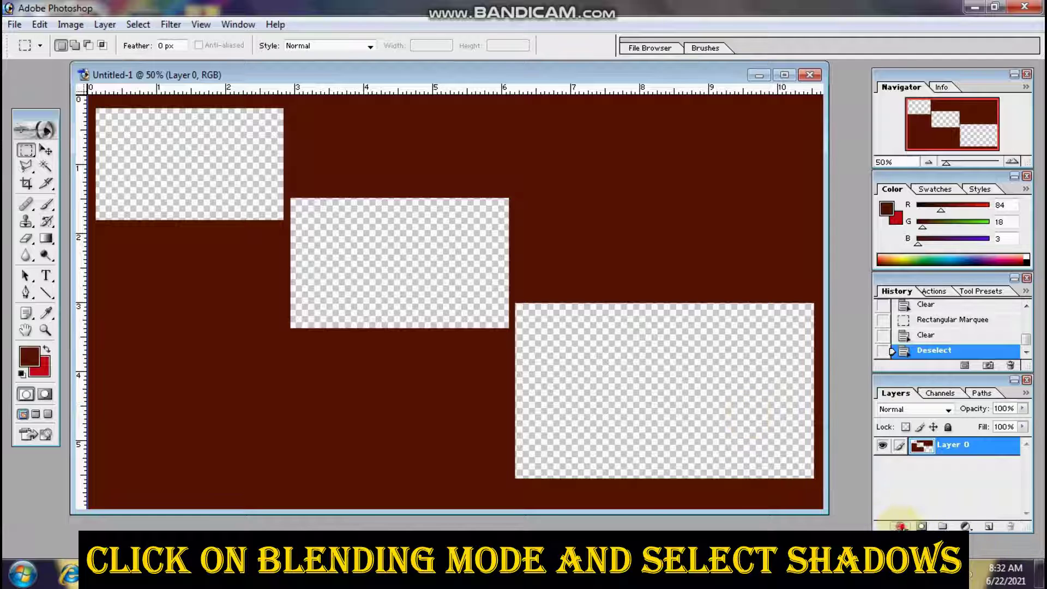
# Add a 119° Drop Shadow with about 2 px distance, plus Inner Shadow and Bevel and Emboss
pyautogui.click(900, 526)
pyautogui.click(931, 362)
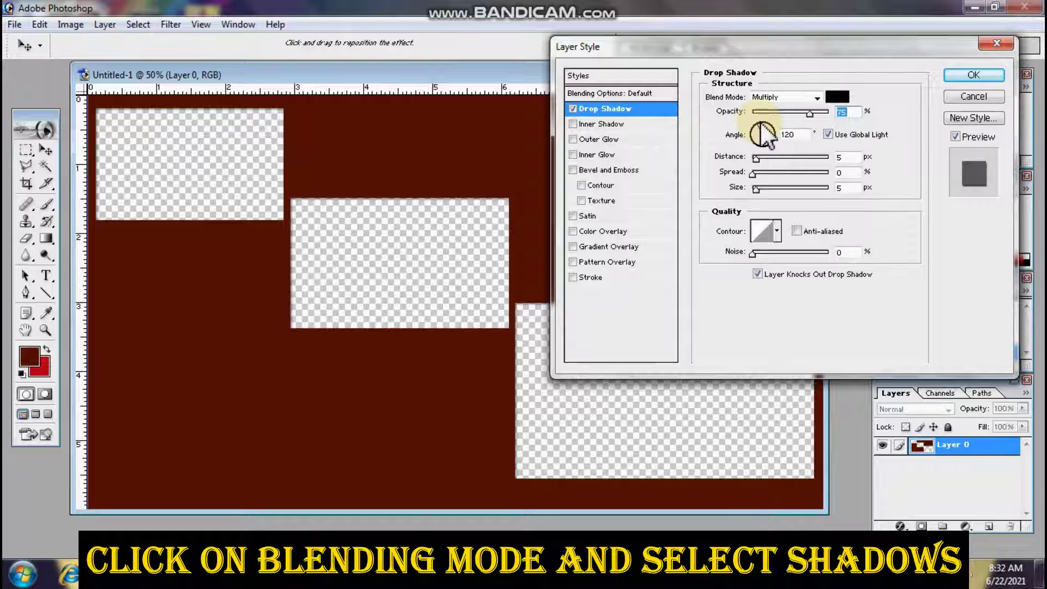
pyautogui.click(760, 135)
pyautogui.moveTo(757, 158)
pyautogui.mouseDown()
pyautogui.moveTo(768, 159)
pyautogui.moveTo(758, 162)
pyautogui.mouseUp()
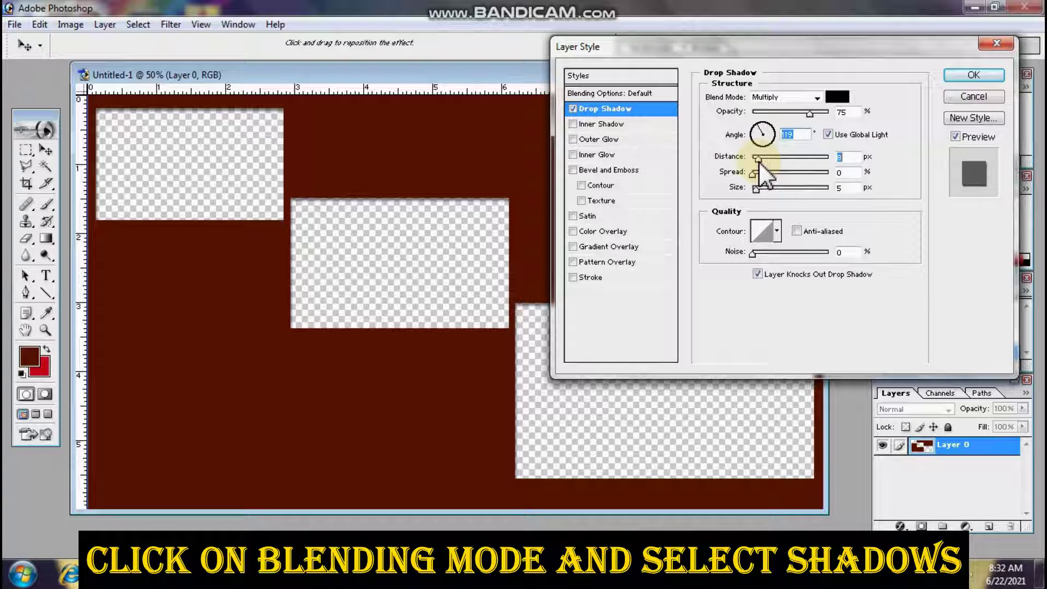
pyautogui.moveTo(758, 161); pyautogui.dragTo(757, 163)
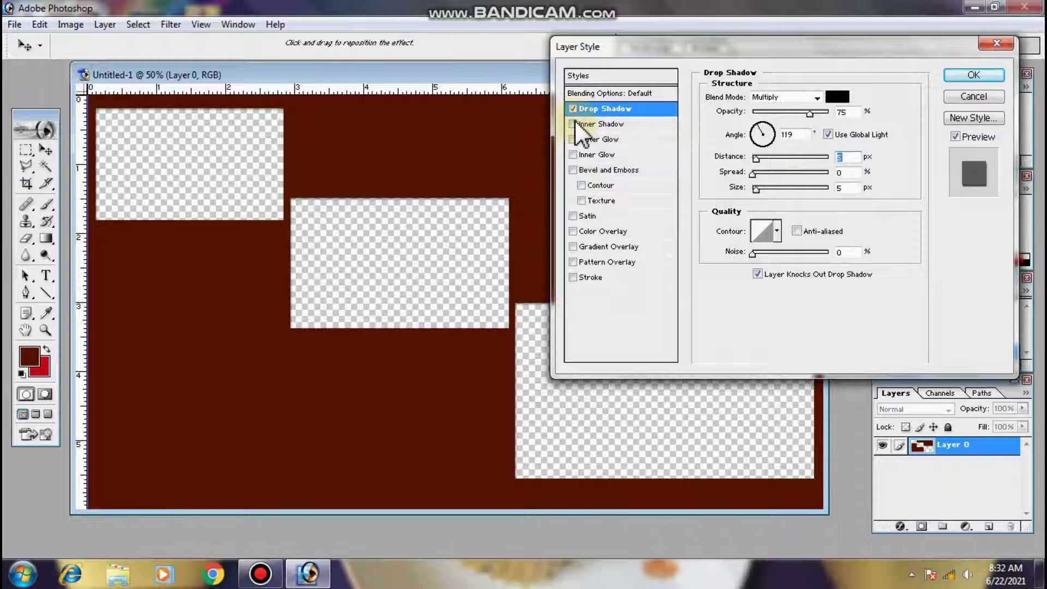
pyautogui.click(573, 124)
pyautogui.click(573, 139)
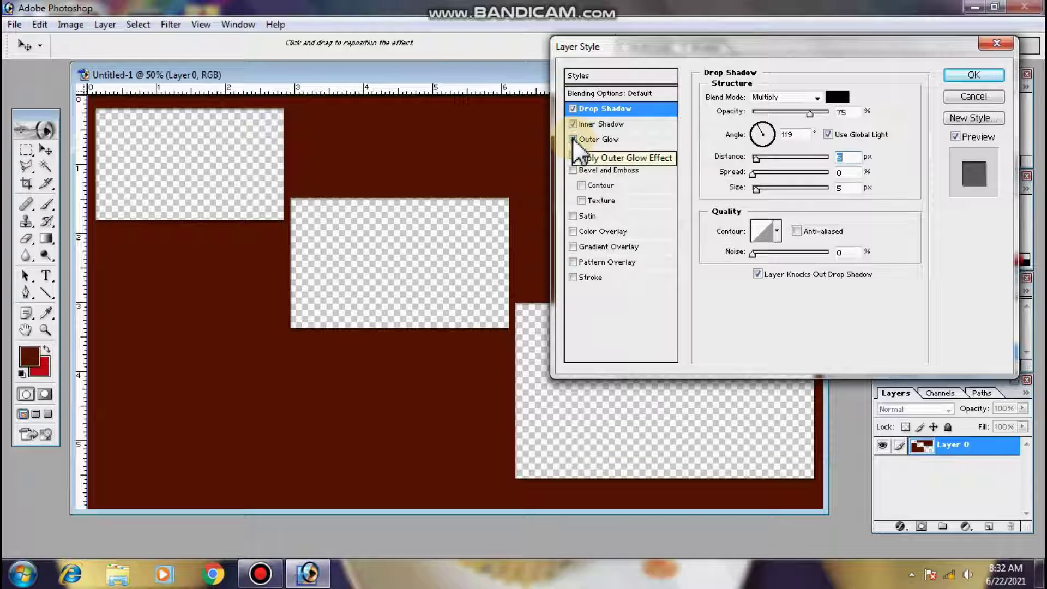
pyautogui.click(607, 170)
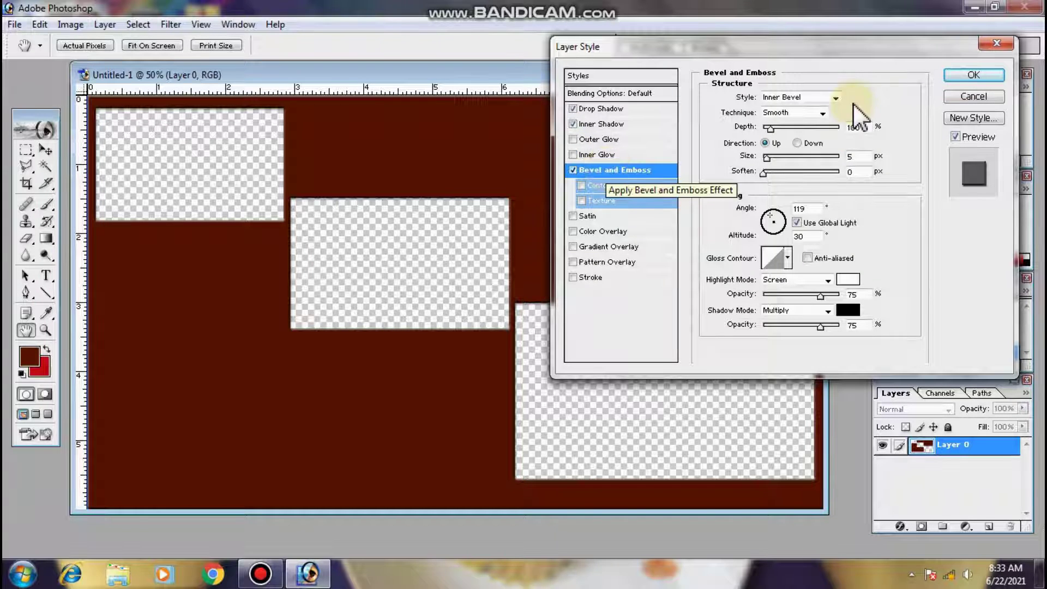
pyautogui.click(978, 75)
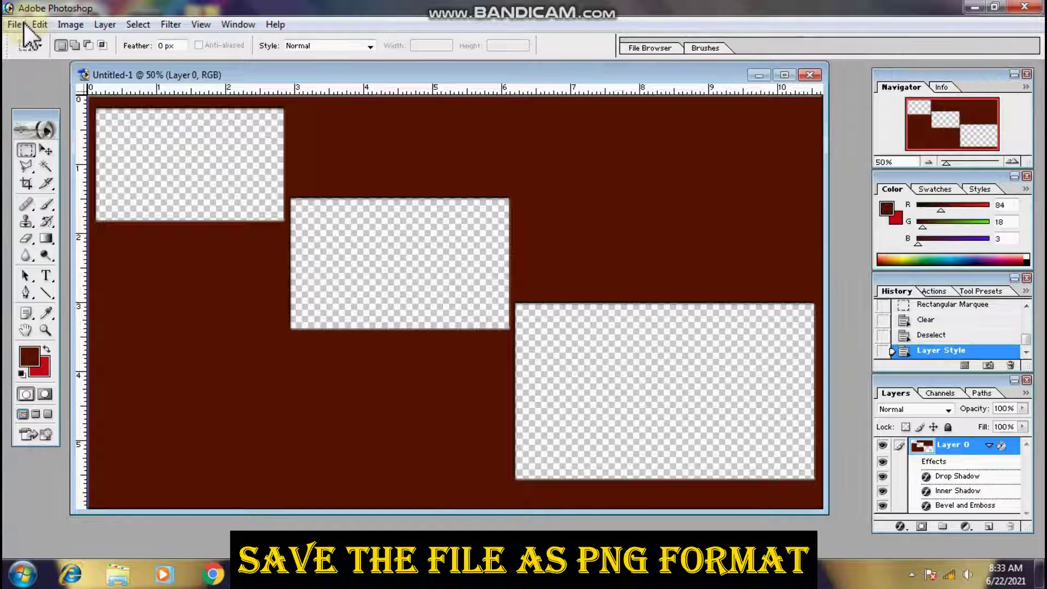
# Save the document to the Desktop as PNG file '1' with Interlace None
pyautogui.click(14, 25)
pyautogui.click(55, 168)
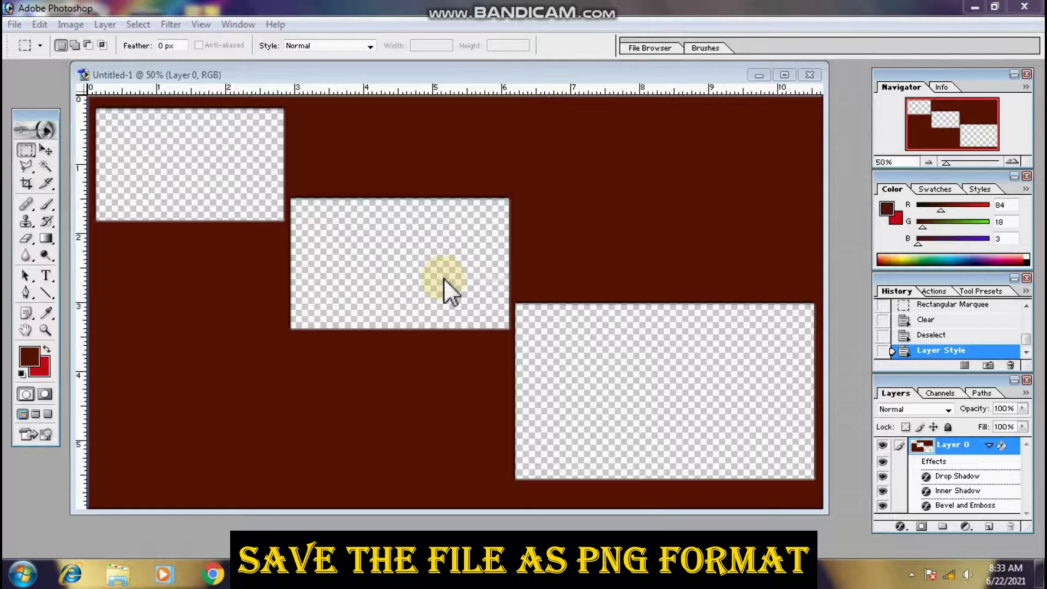
pyautogui.click(246, 150)
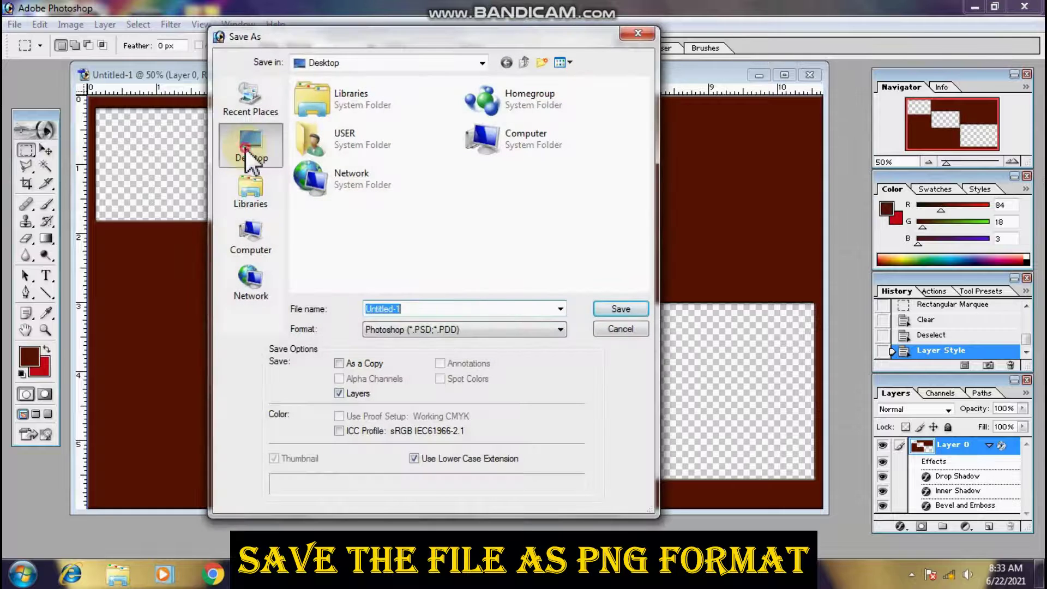
pyautogui.click(414, 330)
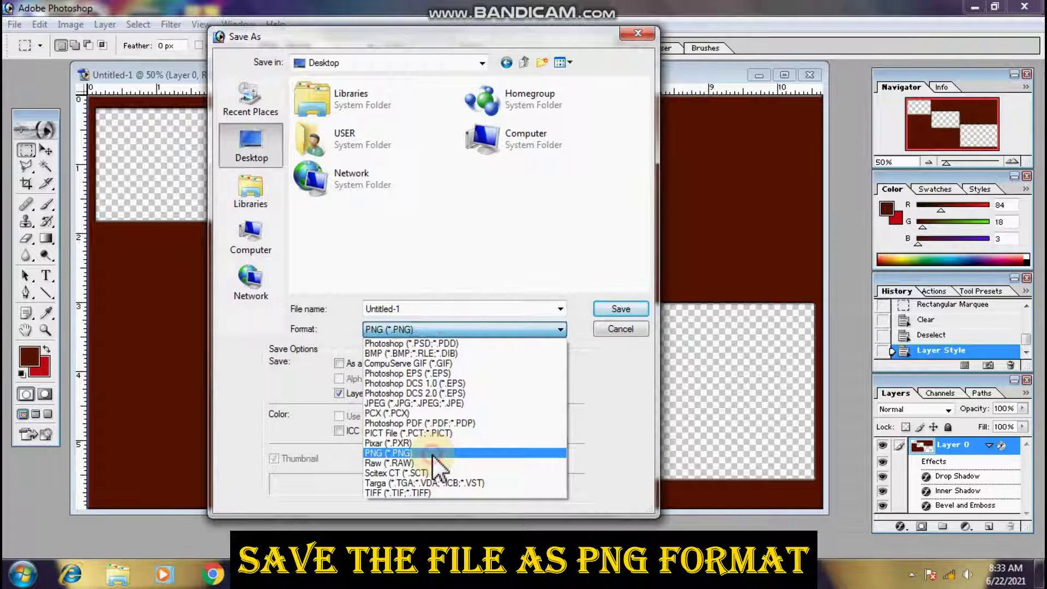
pyautogui.click(435, 454)
pyautogui.click(447, 312)
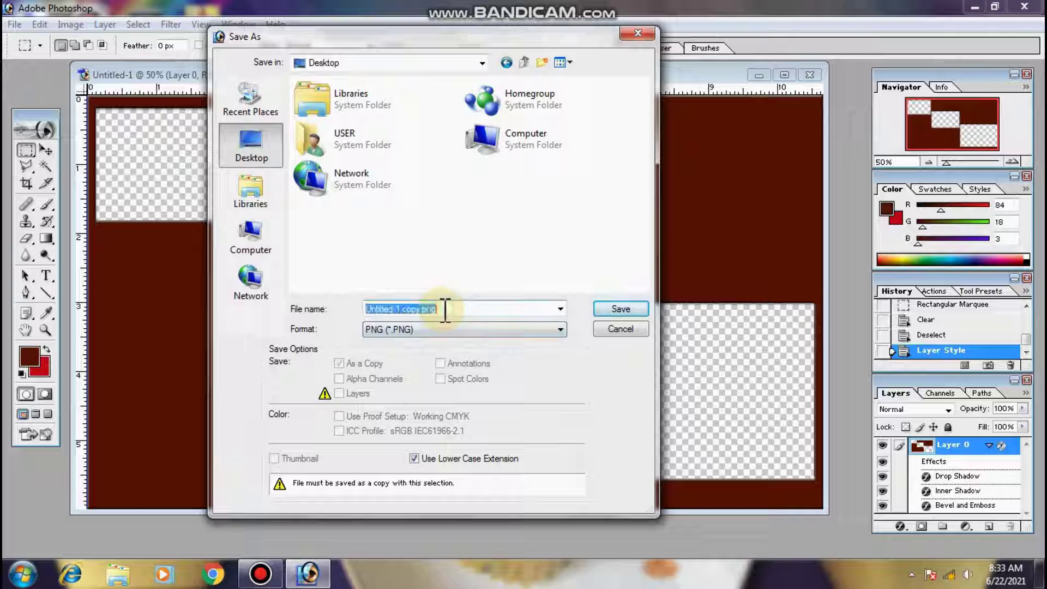
pyautogui.write('1')
pyautogui.click(620, 310)
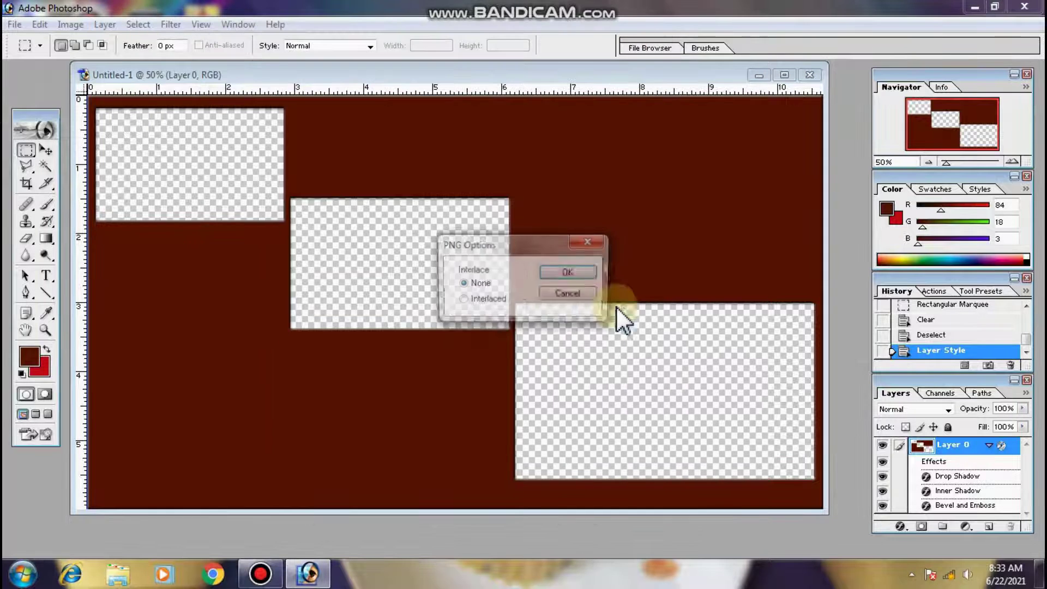
pyautogui.click(570, 272)
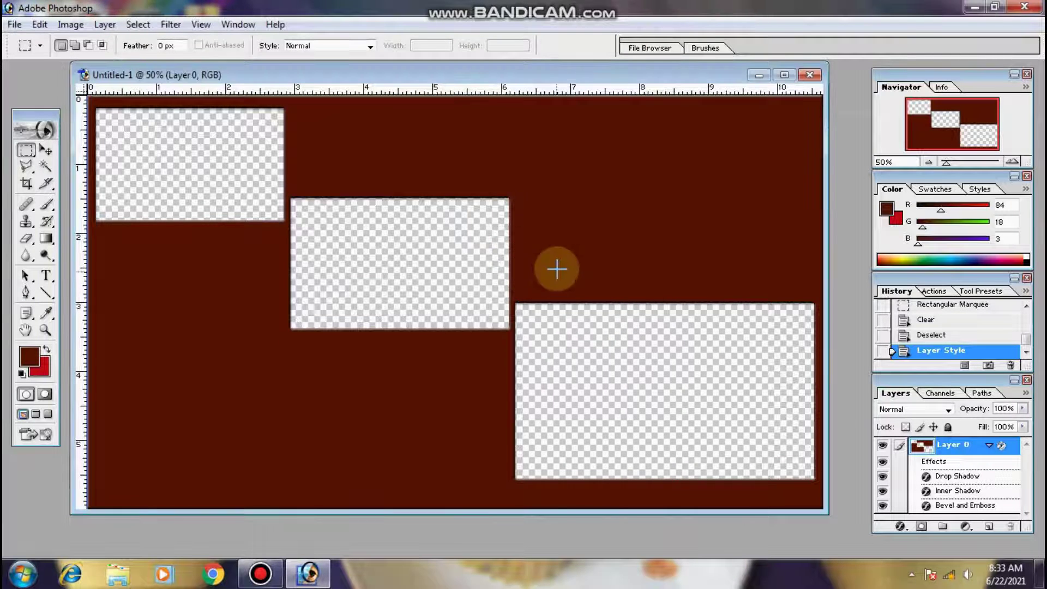
pyautogui.press('super')
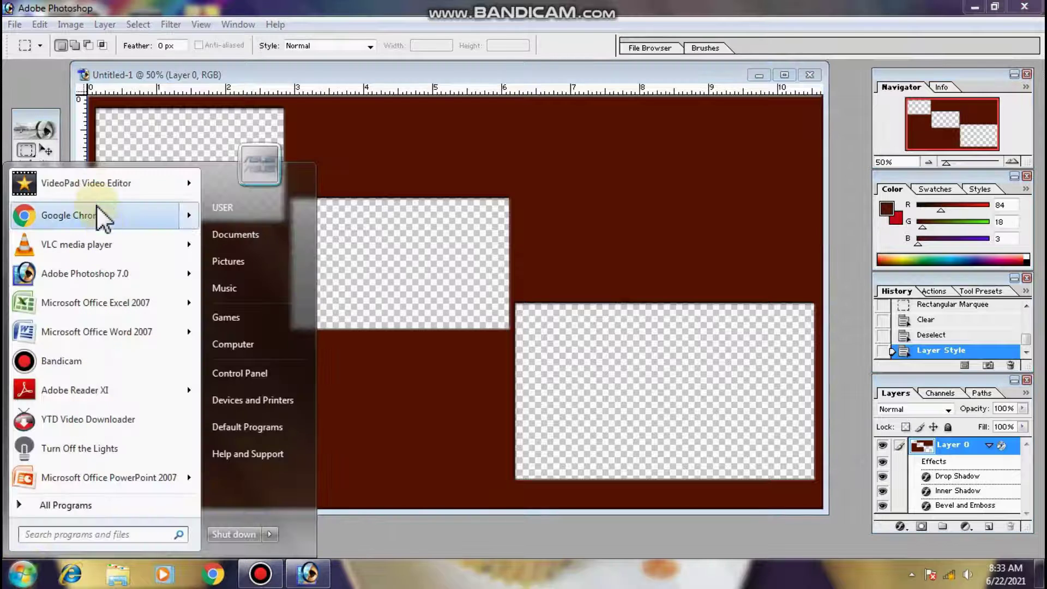
# Launch VideoPad, start a new project, and import 1.png from the Desktop
pyautogui.click(92, 183)
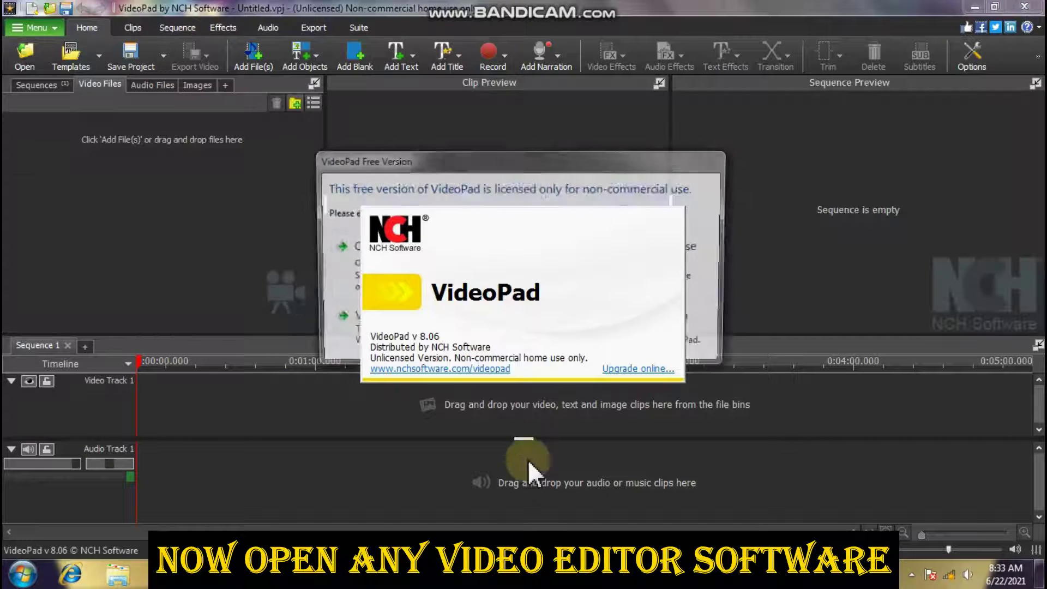
pyautogui.click(354, 262)
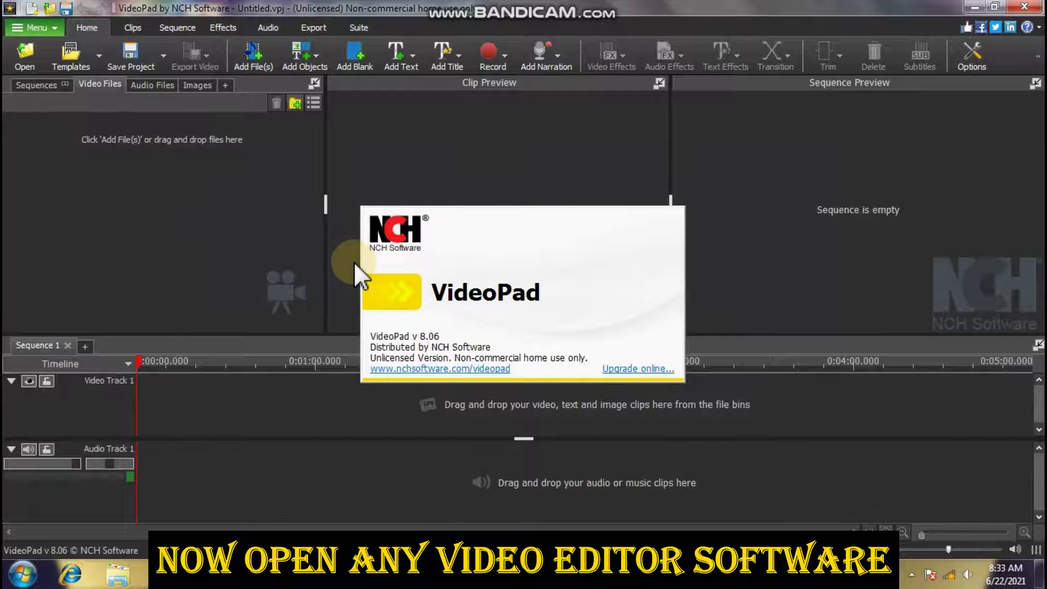
pyautogui.click(300, 203)
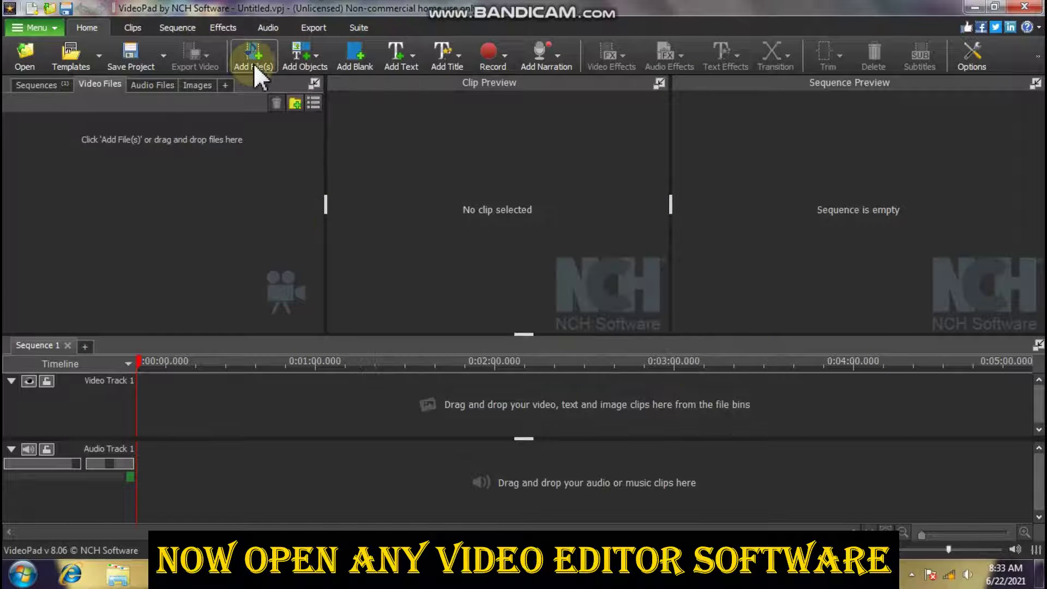
pyautogui.click(252, 66)
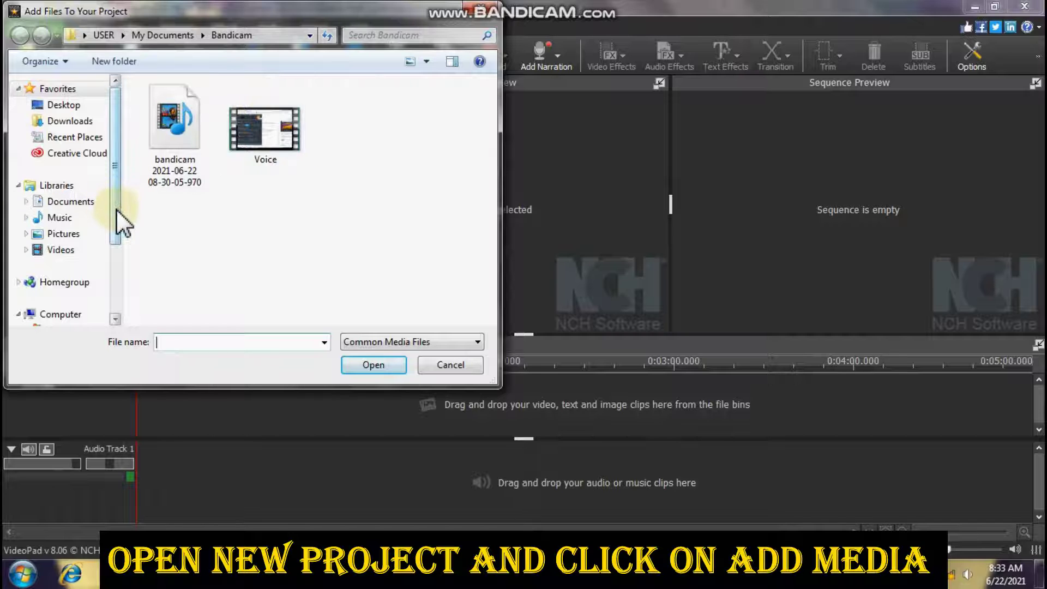
pyautogui.scroll(-3, 117, 235)
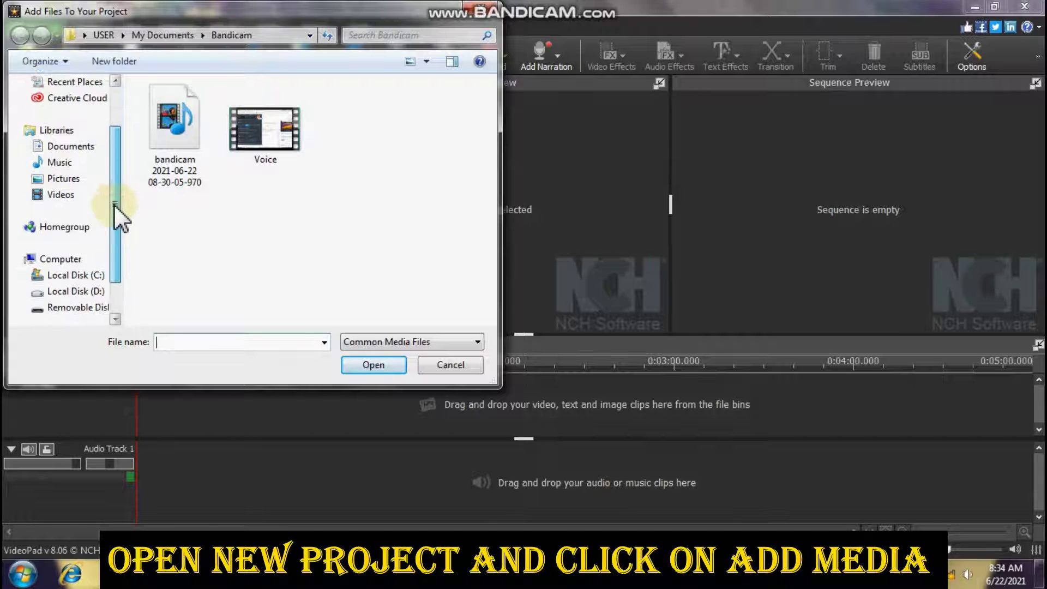
pyautogui.scroll(4, 113, 205)
pyautogui.click(88, 105)
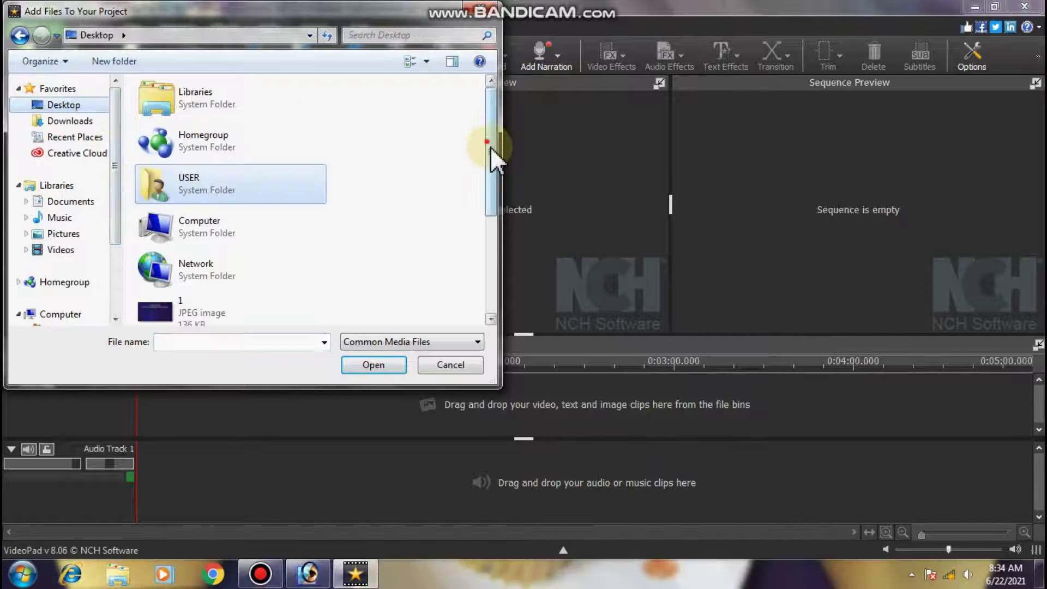
pyautogui.moveTo(490, 146); pyautogui.dragTo(451, 227)
pyautogui.click(211, 213)
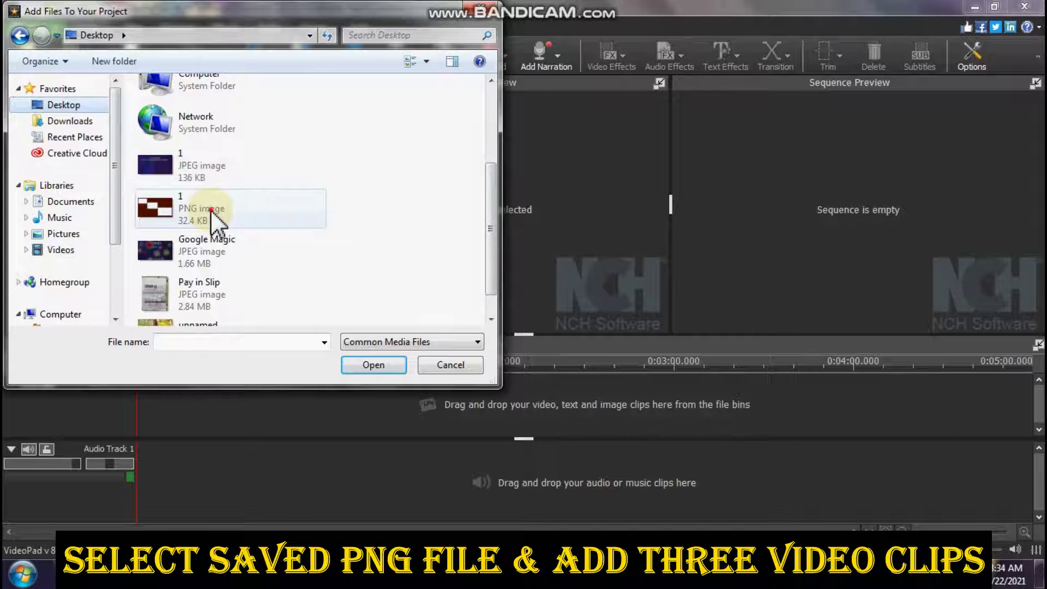
pyautogui.doubleClick(211, 213)
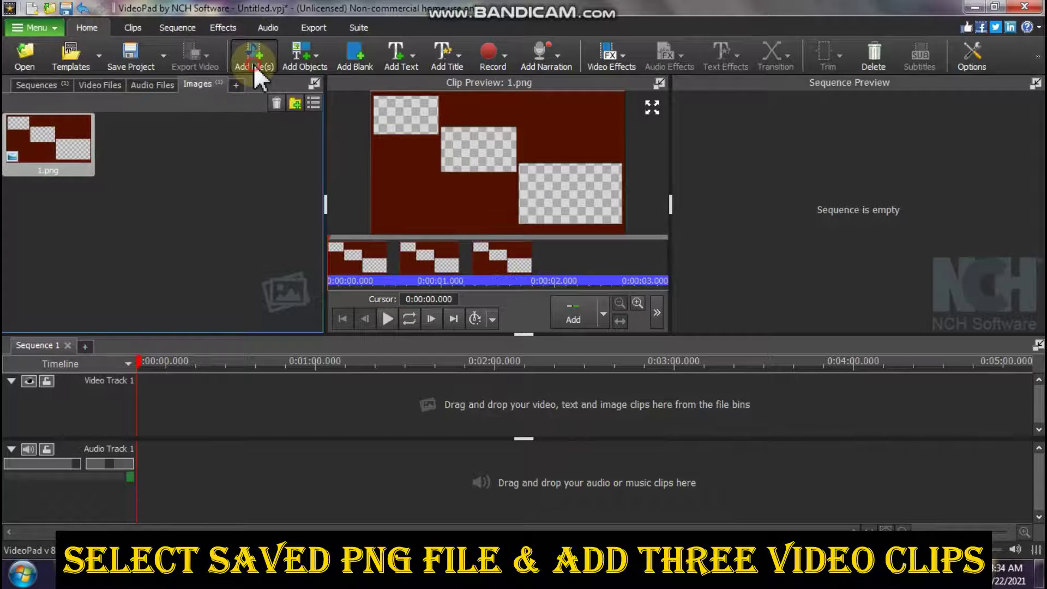
# Import MVI_1829 from D:\Bangalore Tour\Video\1-Bangalore
pyautogui.click(253, 64)
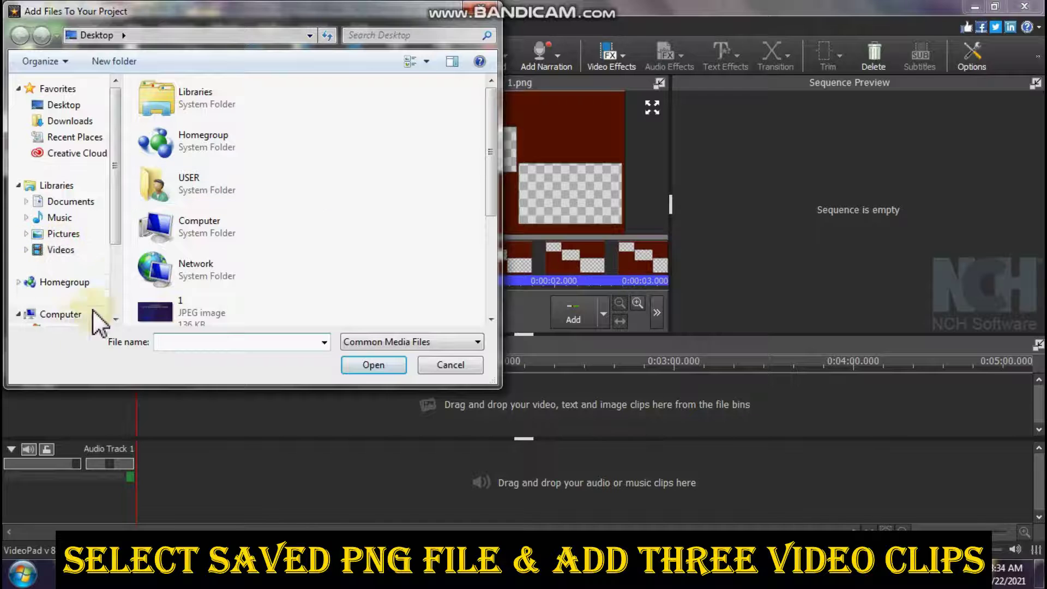
pyautogui.moveTo(115, 227); pyautogui.dragTo(117, 283)
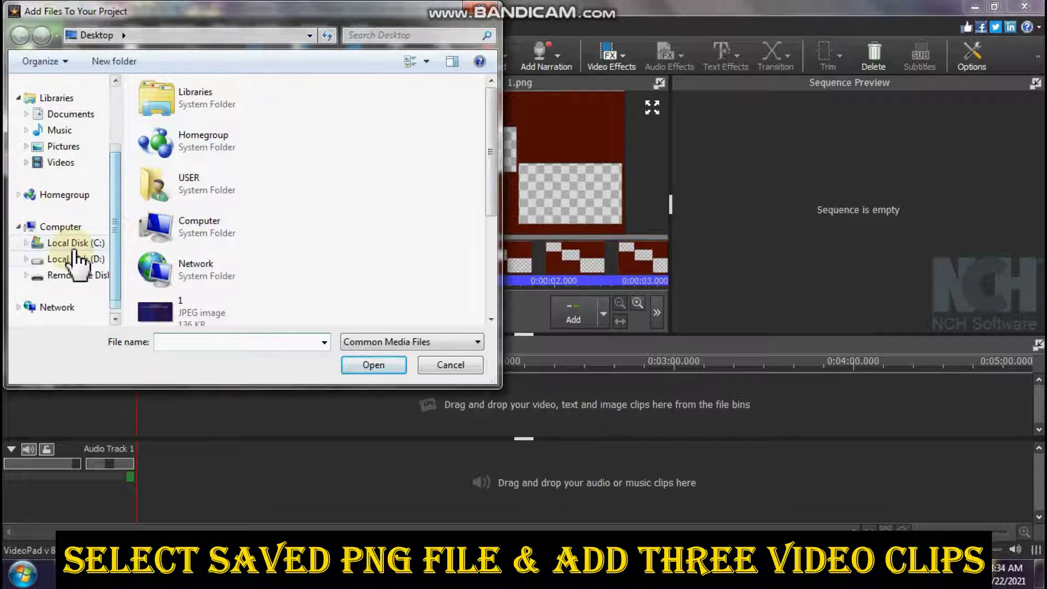
pyautogui.click(76, 261)
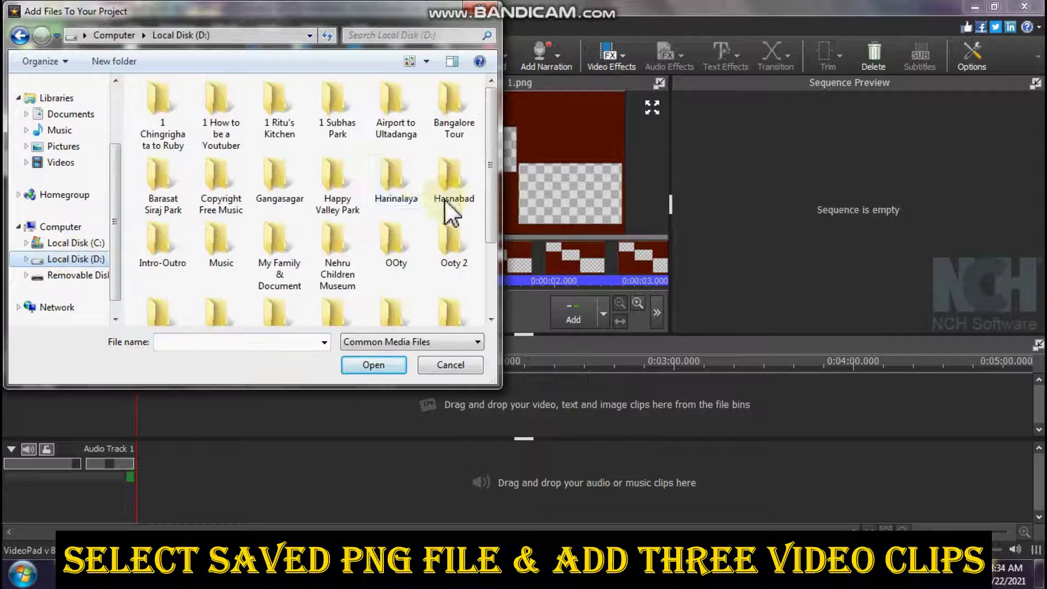
pyautogui.doubleClick(441, 114)
pyautogui.doubleClick(424, 118)
pyautogui.click(198, 105)
pyautogui.doubleClick(198, 105)
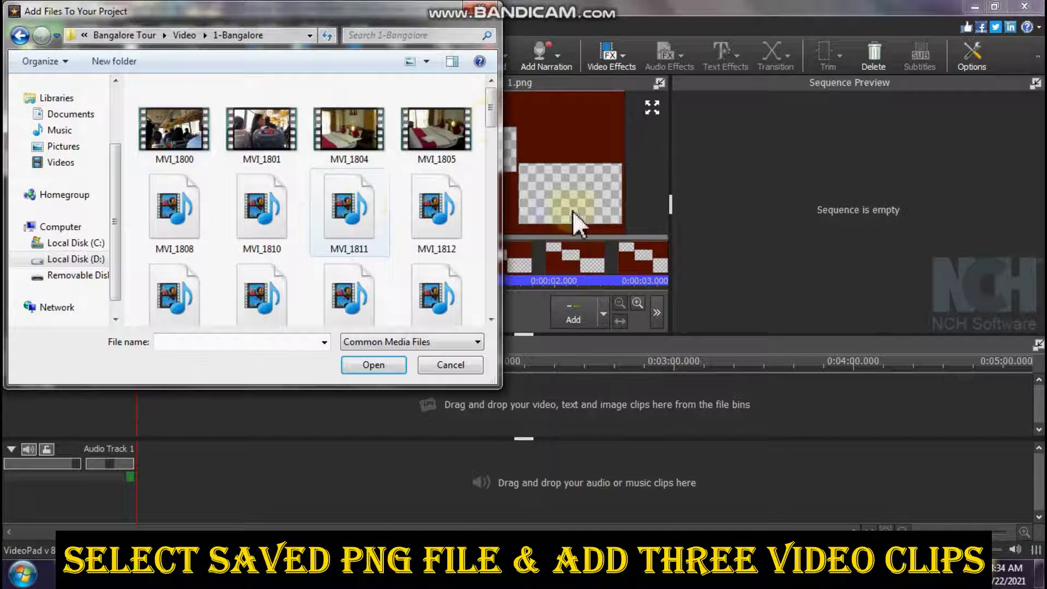
pyautogui.moveTo(491, 112)
pyautogui.mouseDown()
pyautogui.moveTo(489, 147)
pyautogui.moveTo(486, 134)
pyautogui.mouseUp()
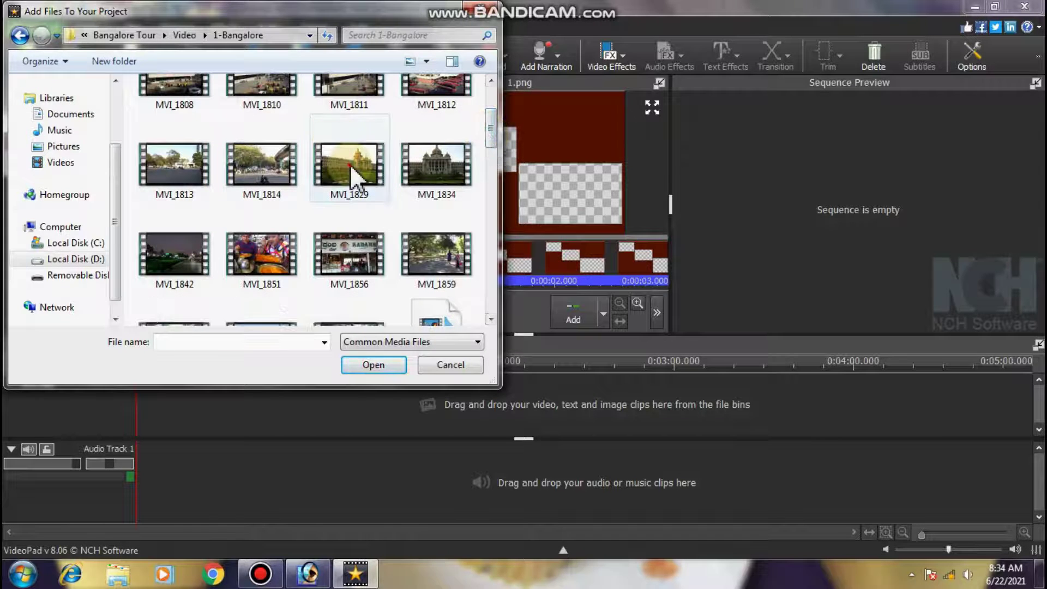
pyautogui.click(349, 164)
pyautogui.click(371, 366)
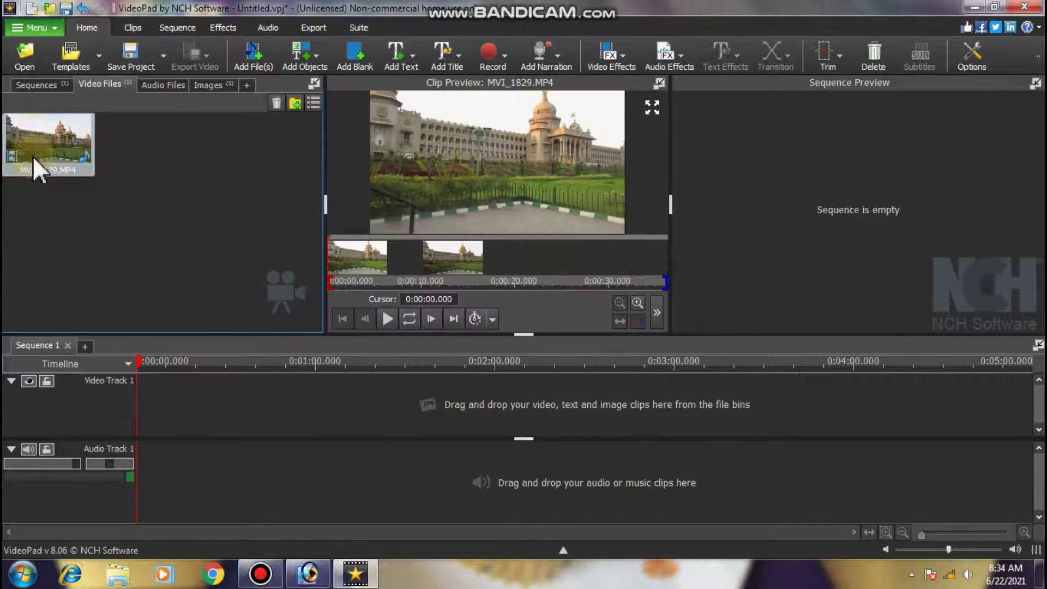
# Place MVI_1829 on the sequence and trim it from about 3.9 s to roughly 15 seconds long
pyautogui.rightClick(31, 155)
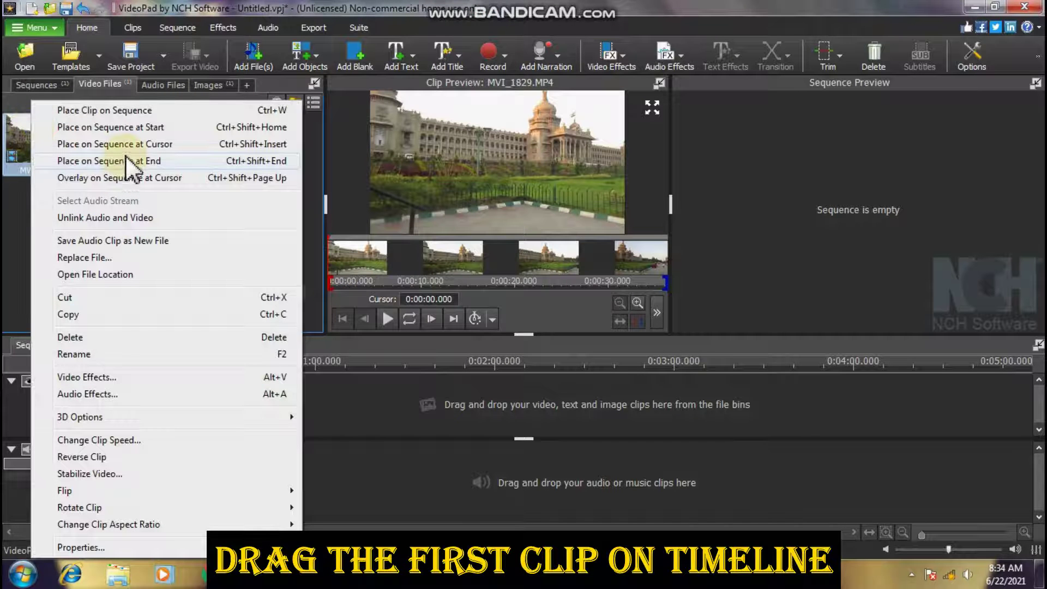
pyautogui.click(126, 160)
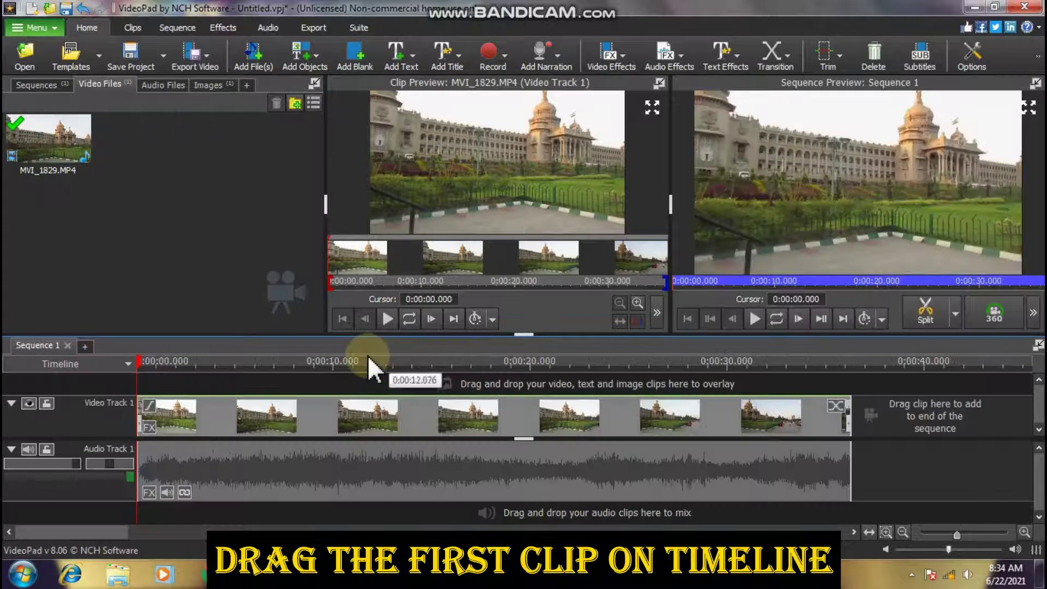
pyautogui.moveTo(135, 366); pyautogui.dragTo(198, 377)
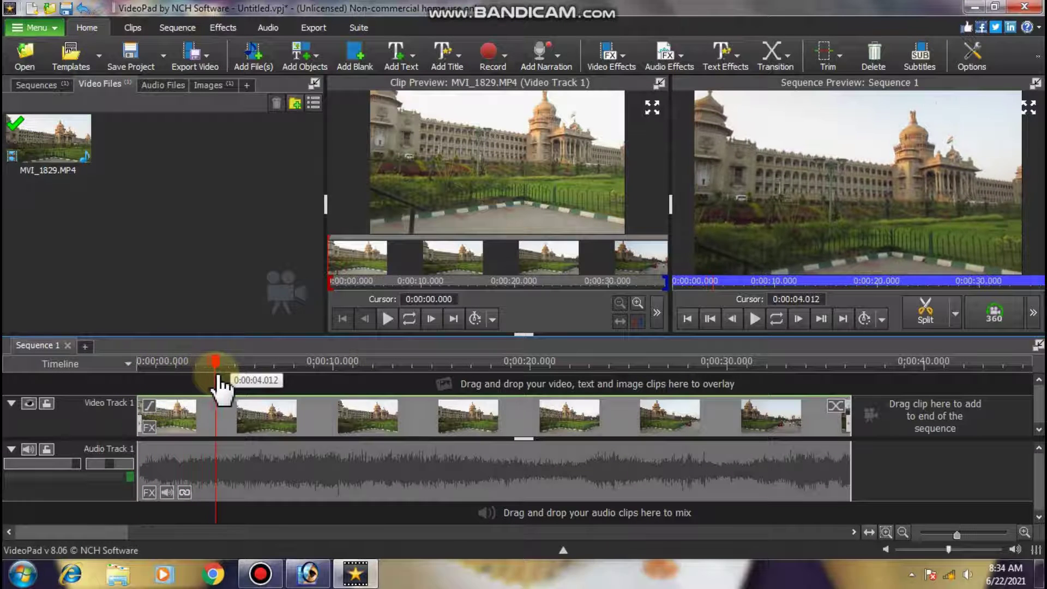
pyautogui.moveTo(198, 378); pyautogui.dragTo(214, 377)
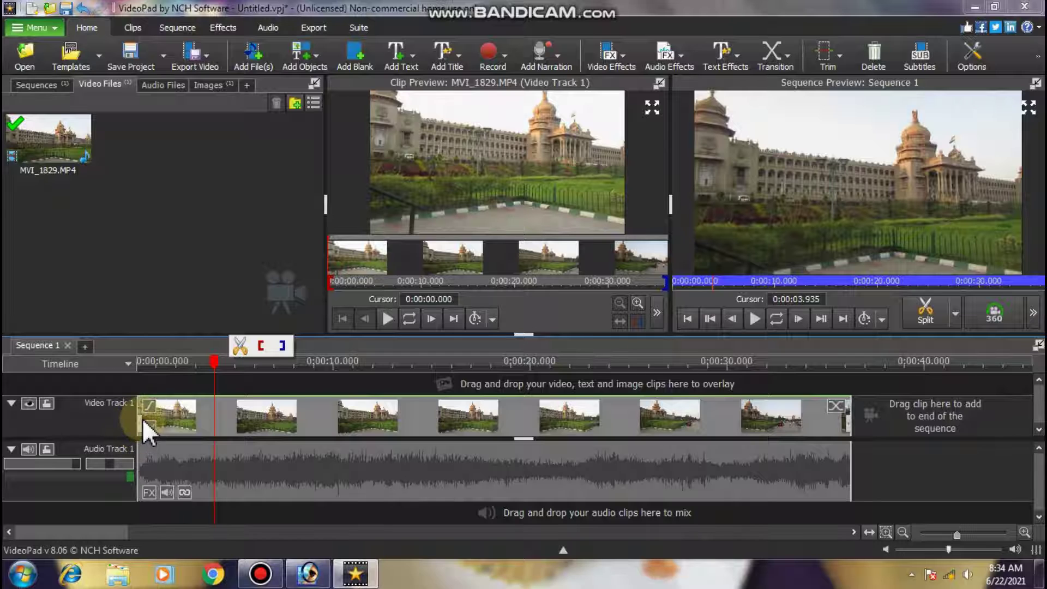
pyautogui.moveTo(144, 426); pyautogui.dragTo(215, 423)
pyautogui.moveTo(214, 361); pyautogui.dragTo(431, 403)
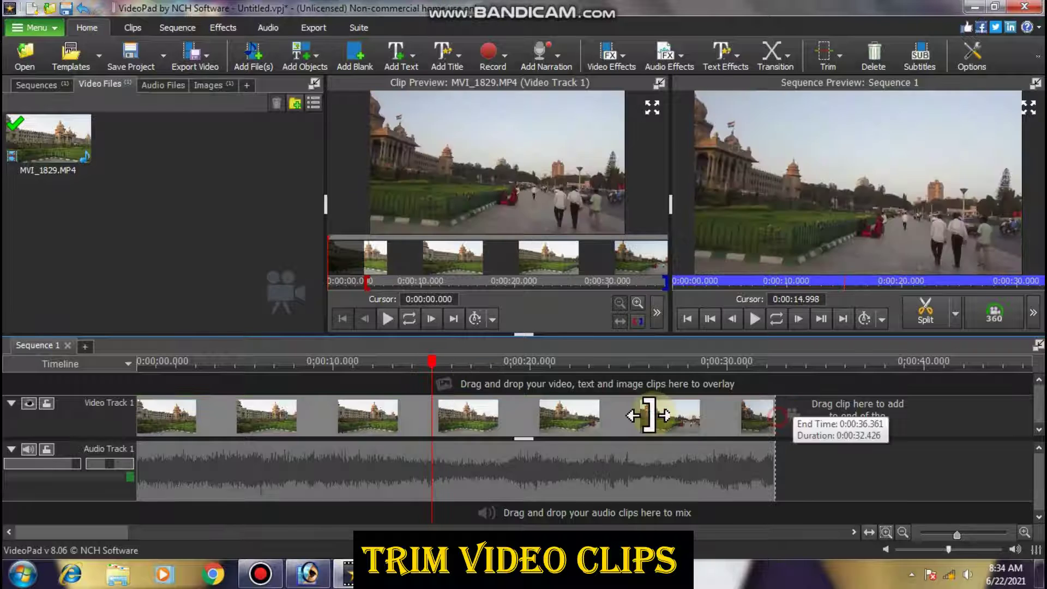
pyautogui.moveTo(648, 416); pyautogui.dragTo(430, 431)
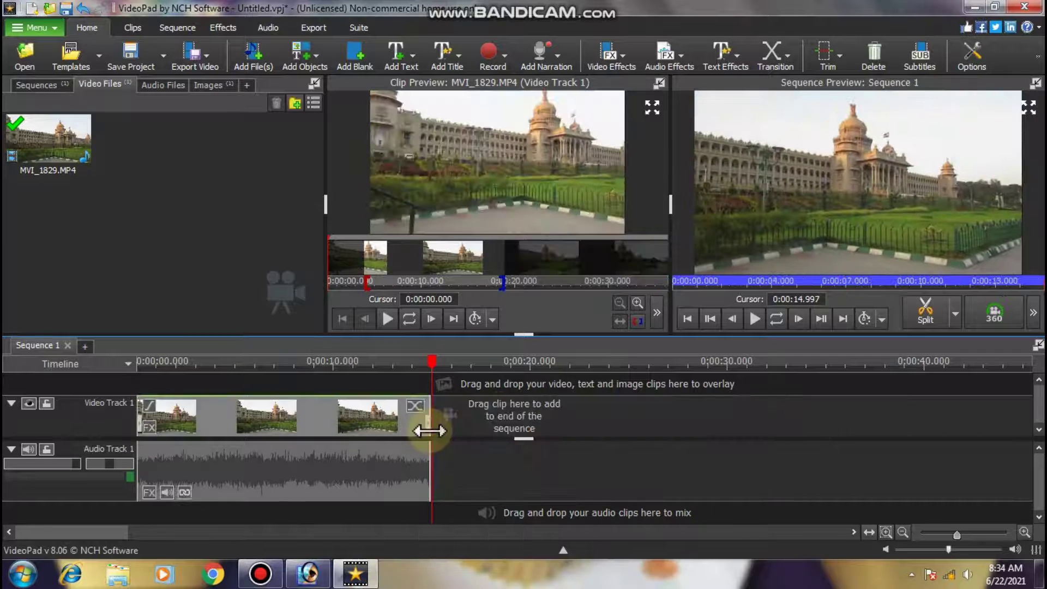
# Delete MVI_1829's audio and return the playhead to the sequence start
pyautogui.click(183, 493)
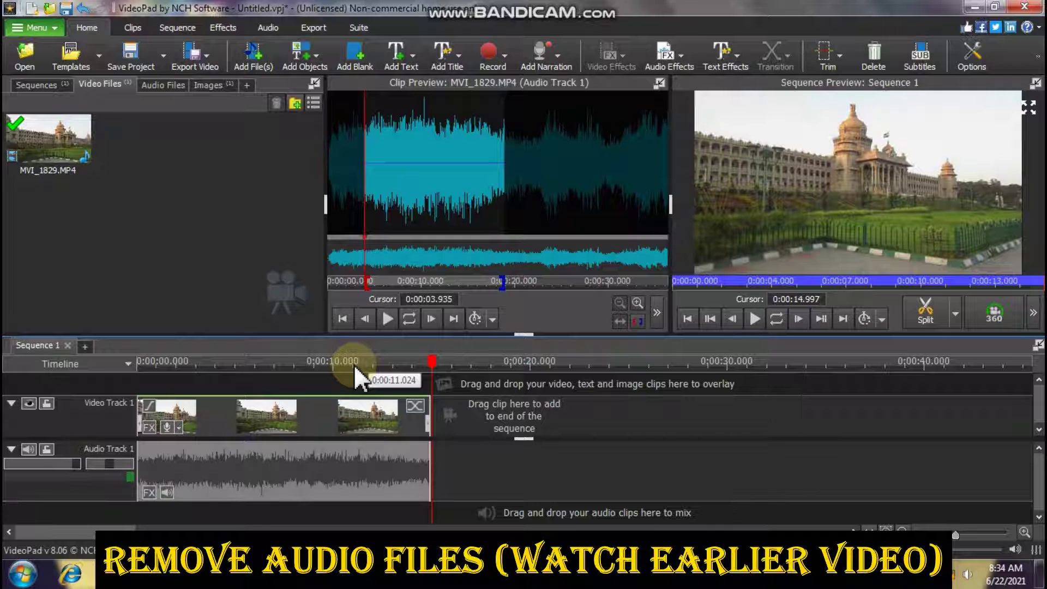
pyautogui.press('Delete')
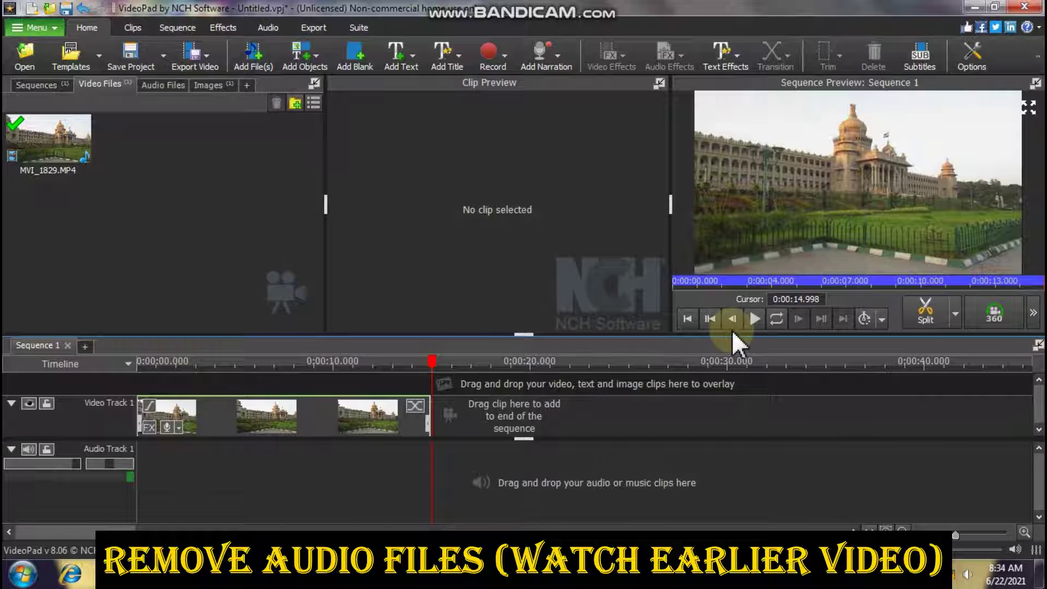
pyautogui.click(688, 318)
# Import the MVI_1936 video into the project
pyautogui.click(254, 71)
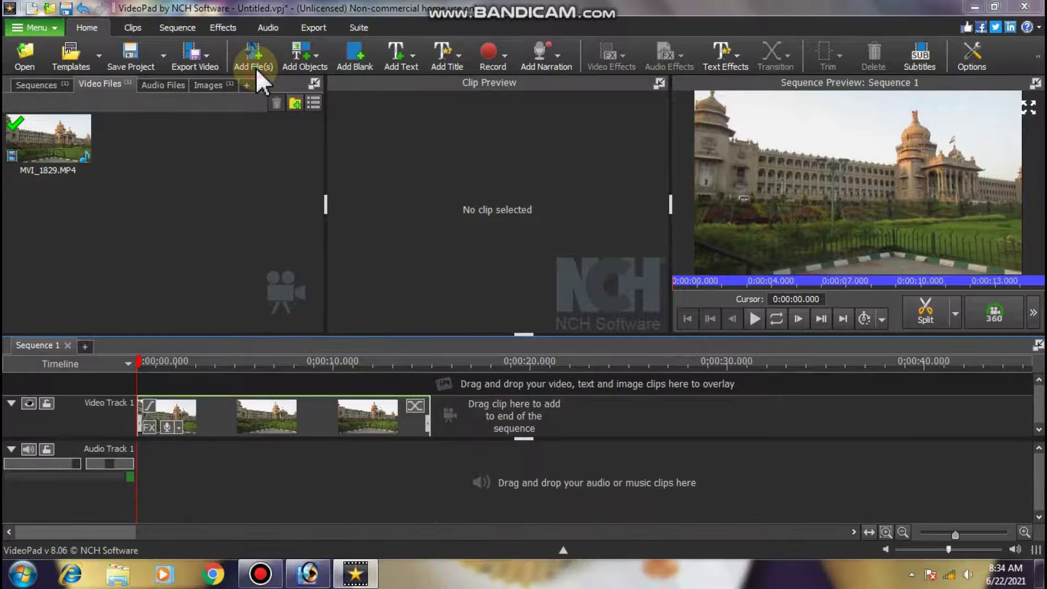
pyautogui.scroll(-5, 192, 198)
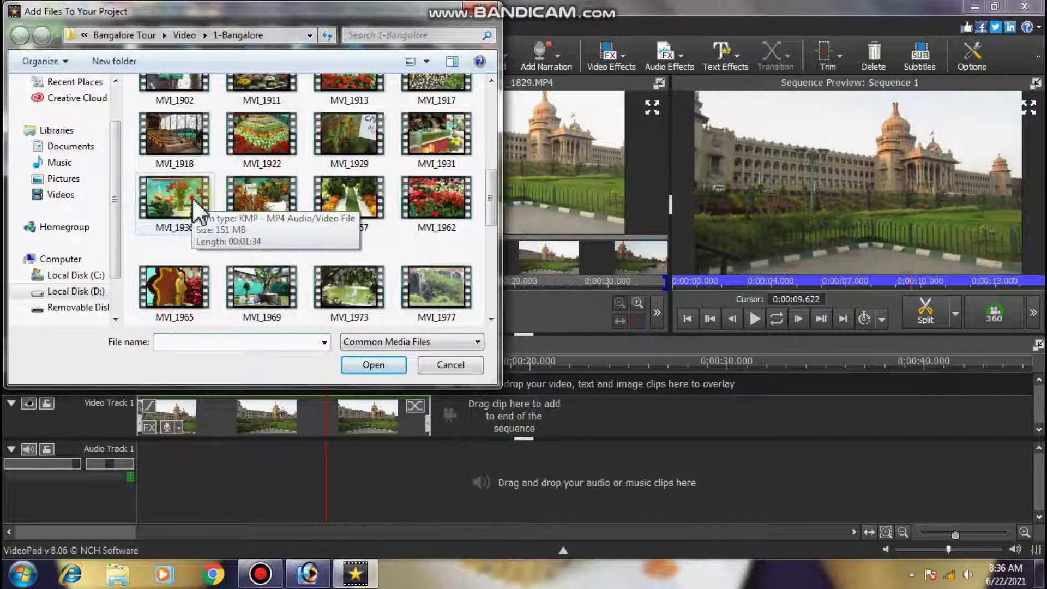
pyautogui.click(192, 198)
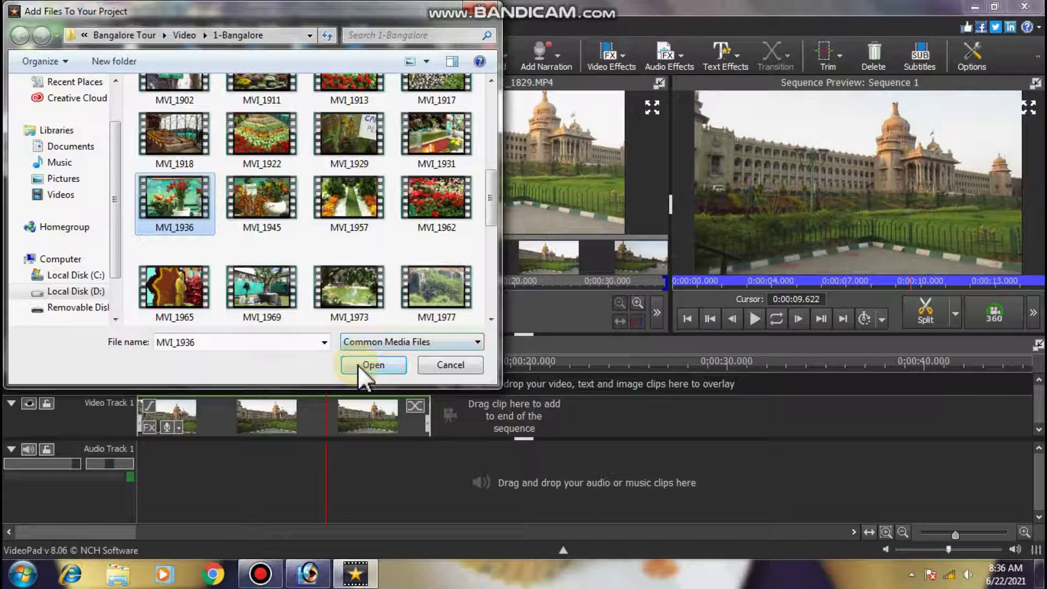
pyautogui.click(358, 365)
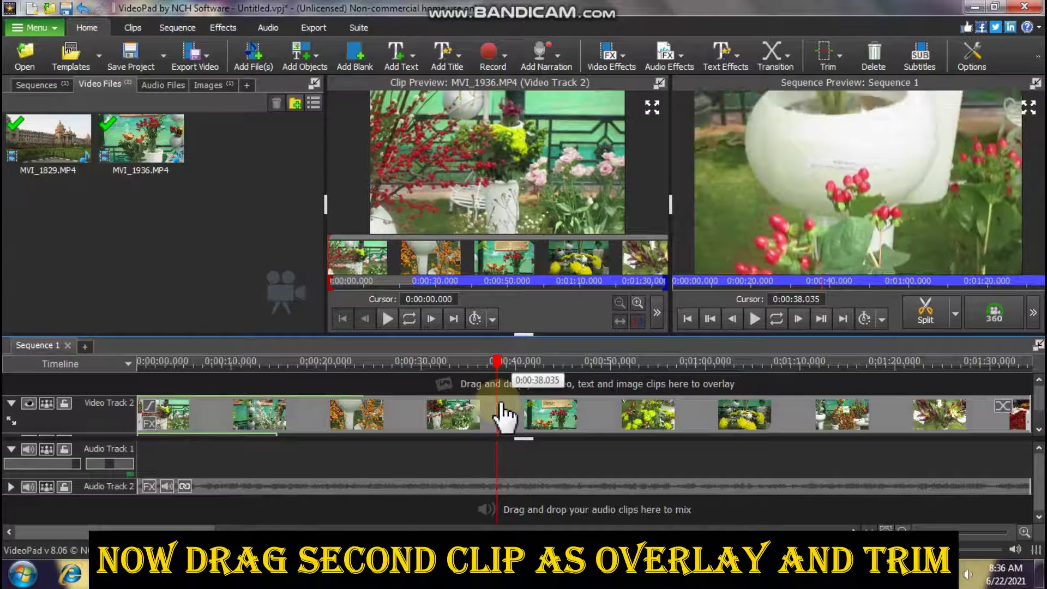
# Trim the MVI_1936 flower clip on Video Track 2 to about 14 seconds and delete its audio
pyautogui.moveTo(498, 407); pyautogui.dragTo(520, 404)
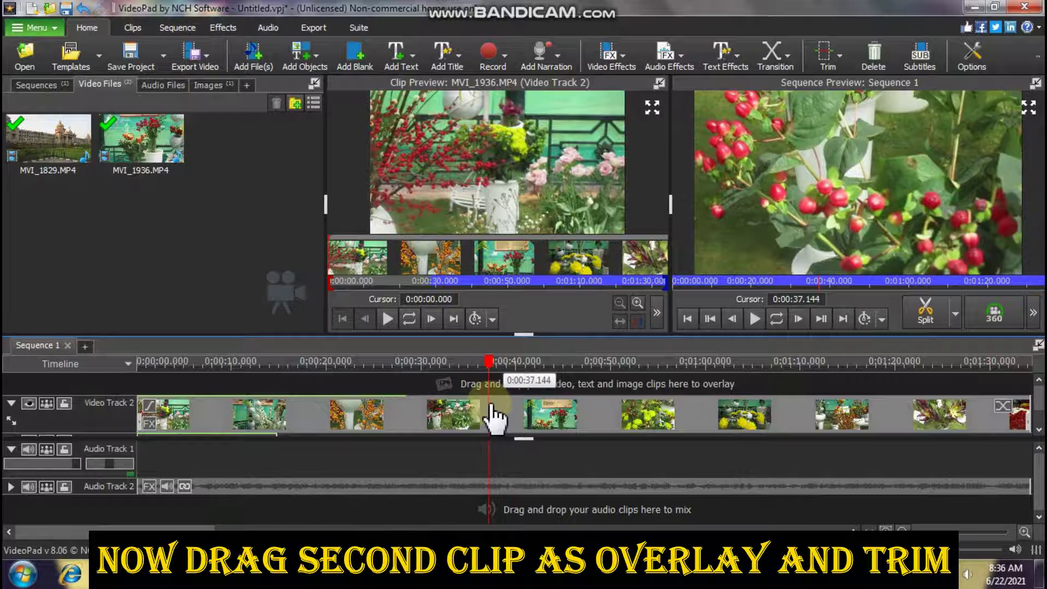
pyautogui.moveTo(521, 406); pyautogui.dragTo(491, 407)
pyautogui.moveTo(145, 415); pyautogui.dragTo(525, 418)
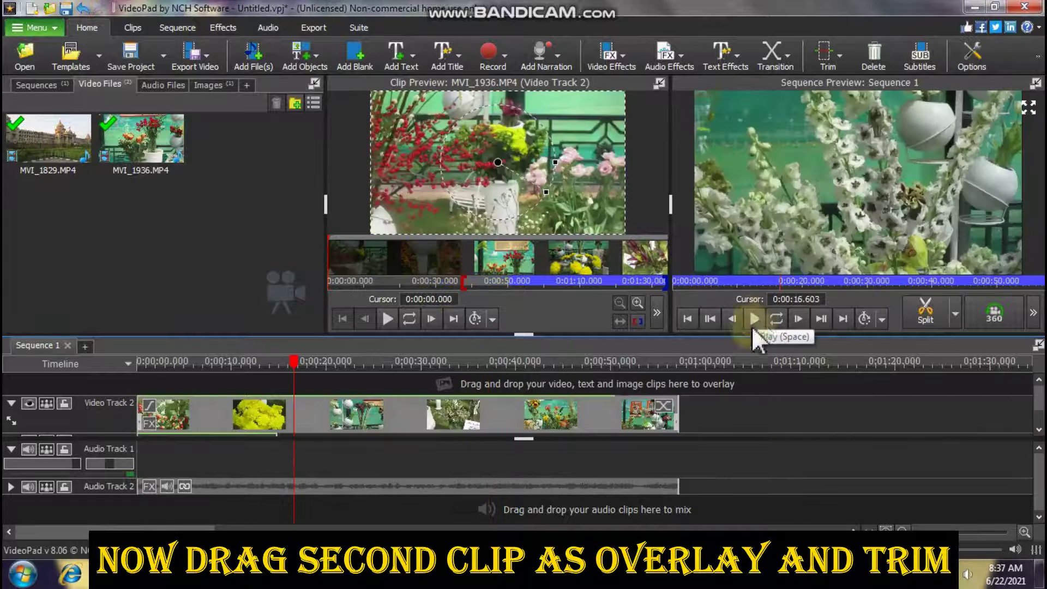
pyautogui.moveTo(295, 365); pyautogui.dragTo(268, 362)
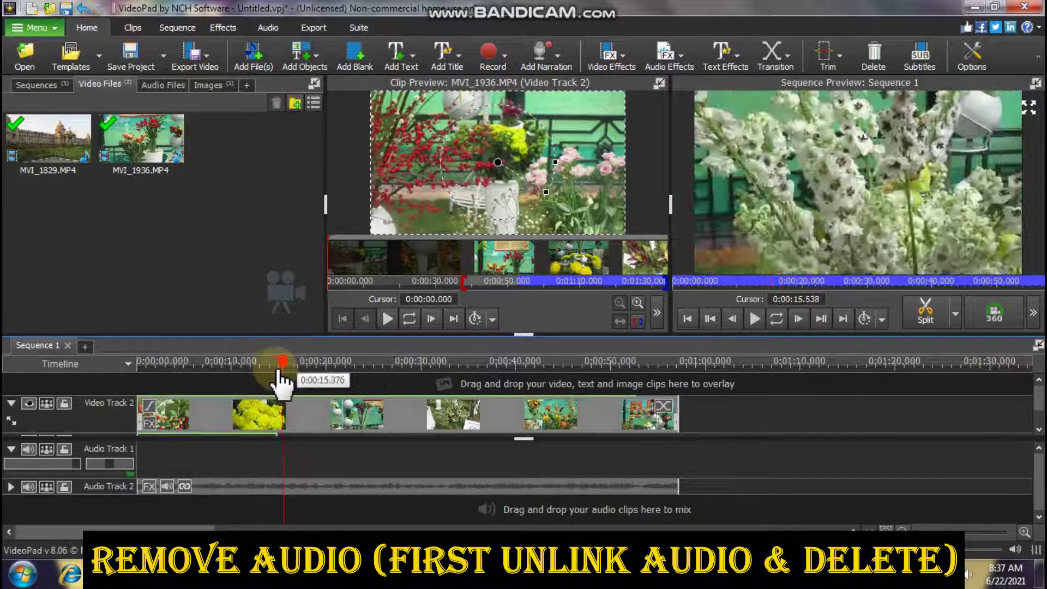
pyautogui.moveTo(676, 418); pyautogui.dragTo(275, 427)
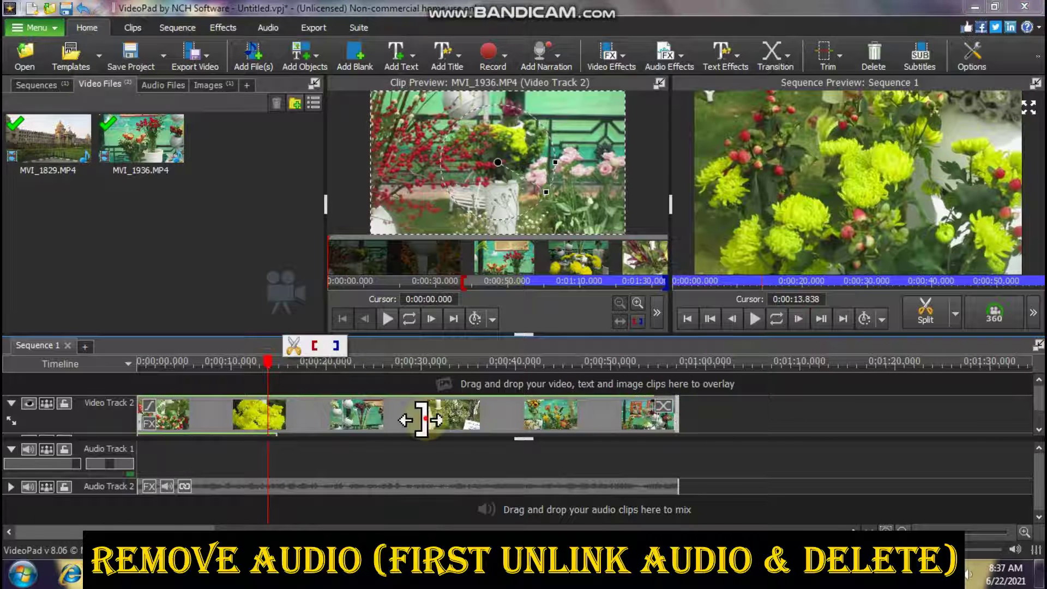
pyautogui.click(431, 404)
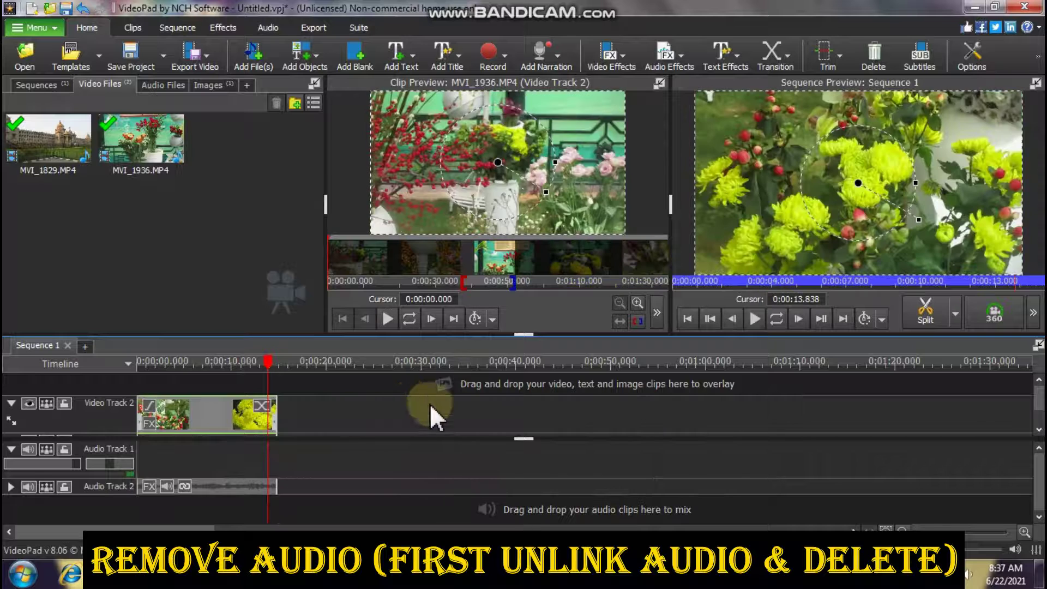
pyautogui.click(185, 486)
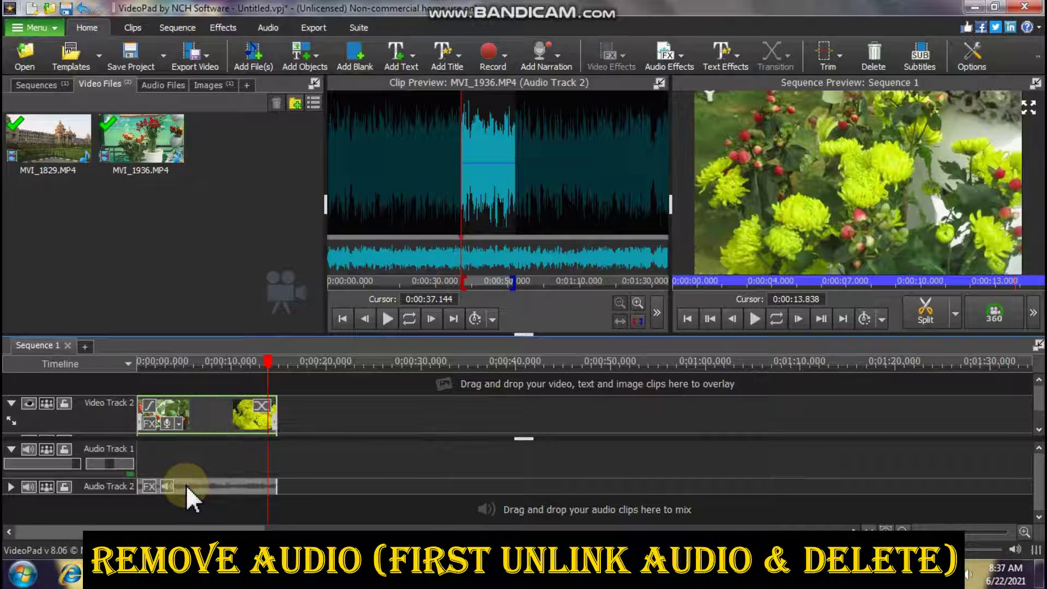
pyautogui.press('Delete')
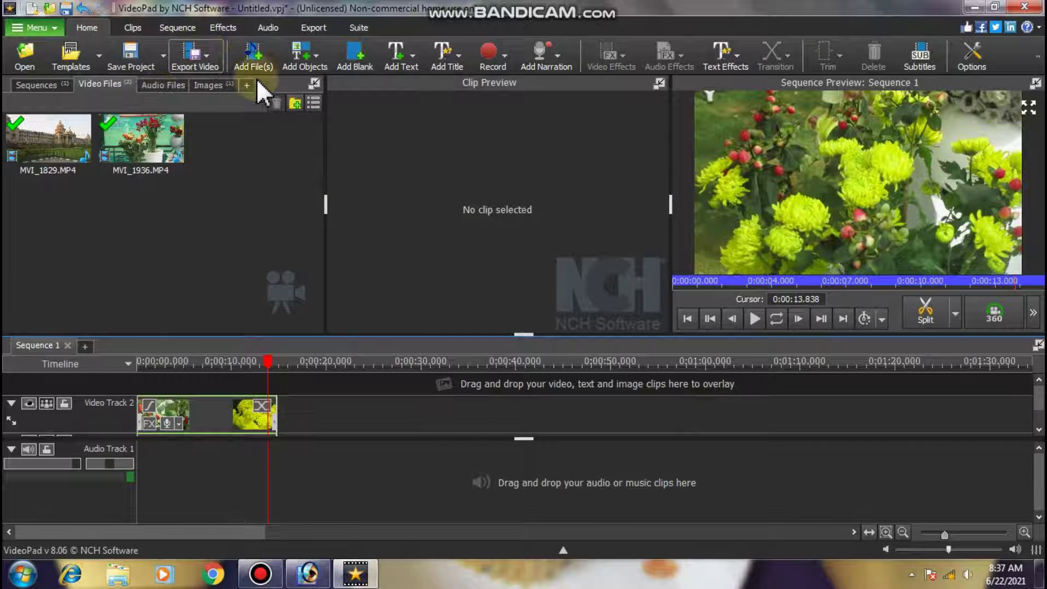
# Import the MVI_1984 lake video into the project
pyautogui.click(257, 69)
pyautogui.moveTo(494, 112); pyautogui.dragTo(473, 233)
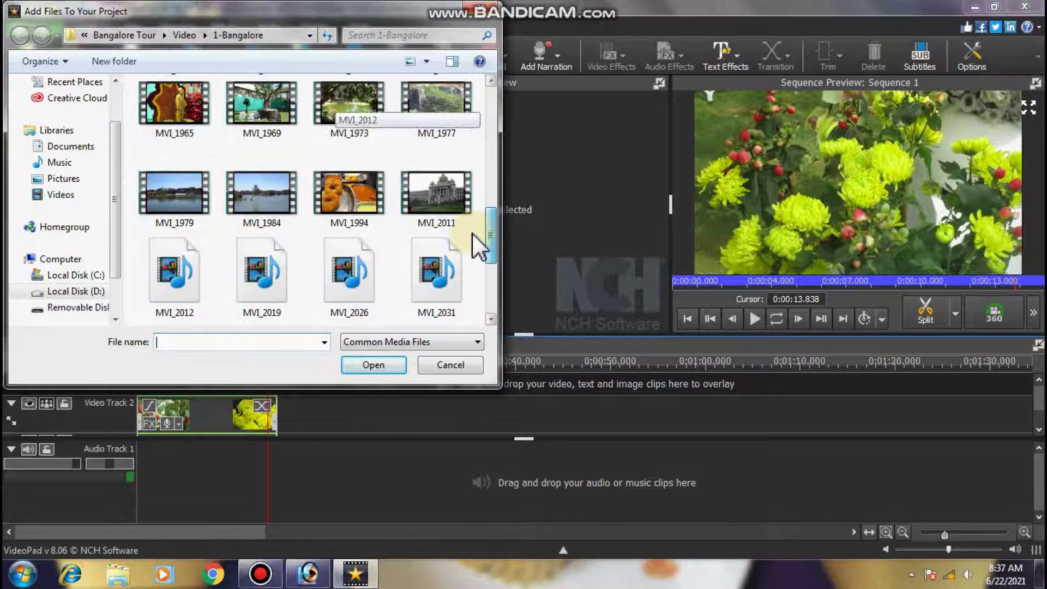
pyautogui.click(262, 218)
pyautogui.click(352, 362)
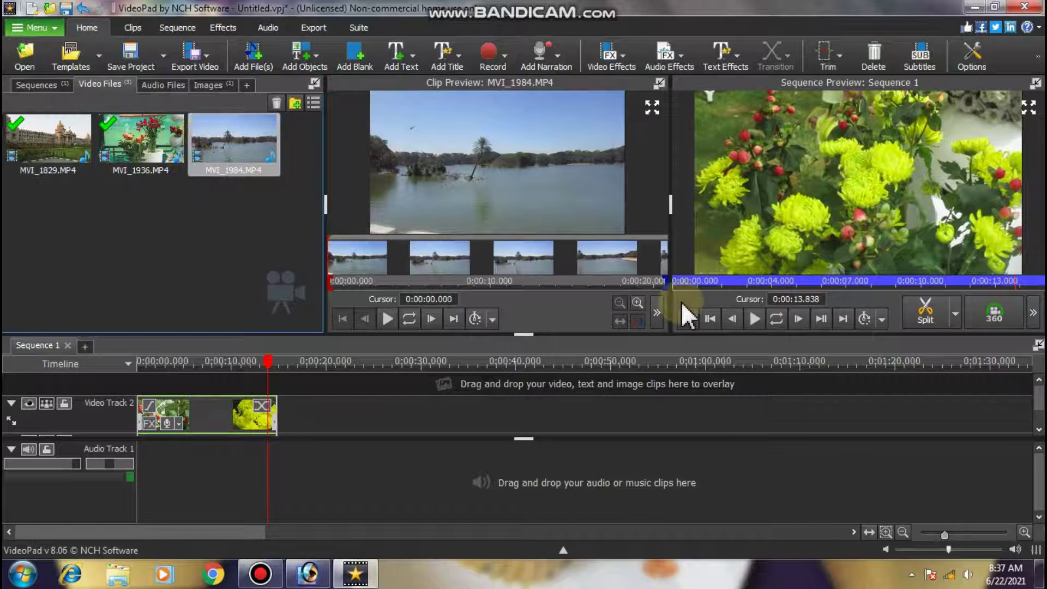
# Overlay MVI_1984 at the sequence start on Video Track 3 and remove its audio
pyautogui.click(687, 319)
pyautogui.rightClick(244, 133)
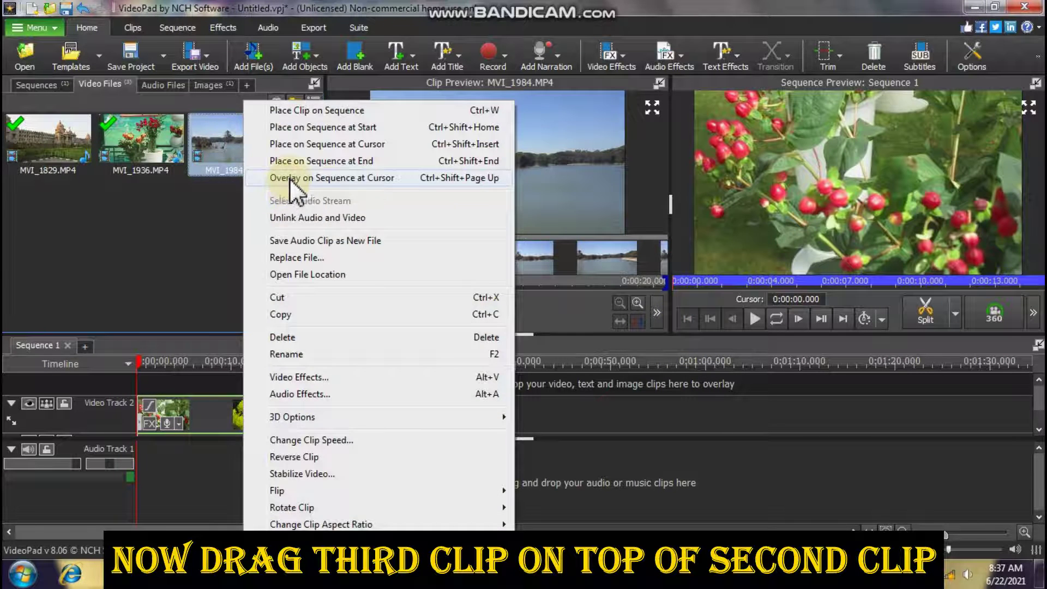
pyautogui.click(290, 178)
pyautogui.click(185, 506)
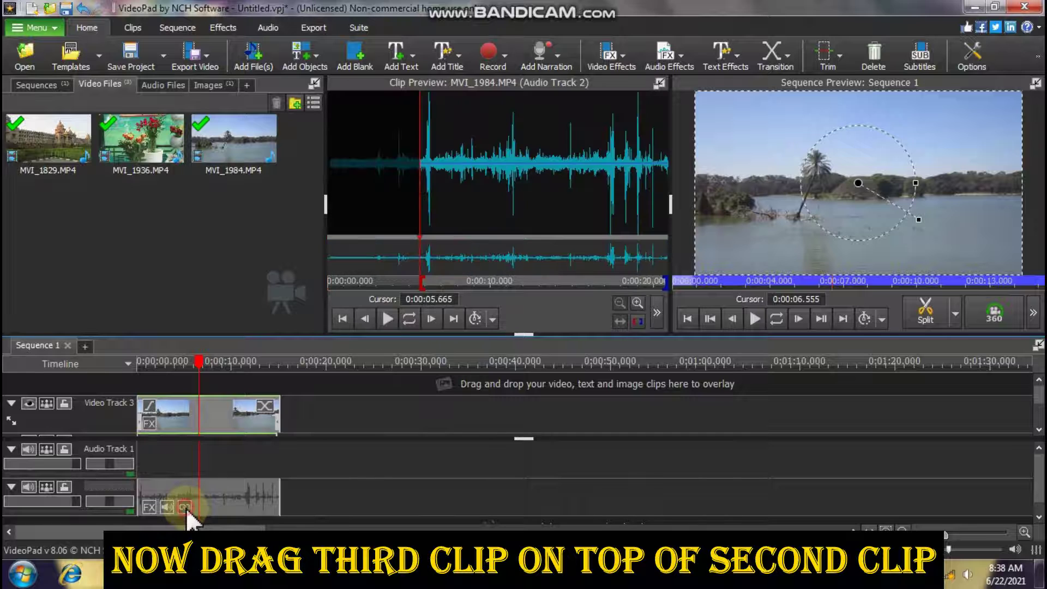
pyautogui.click(316, 432)
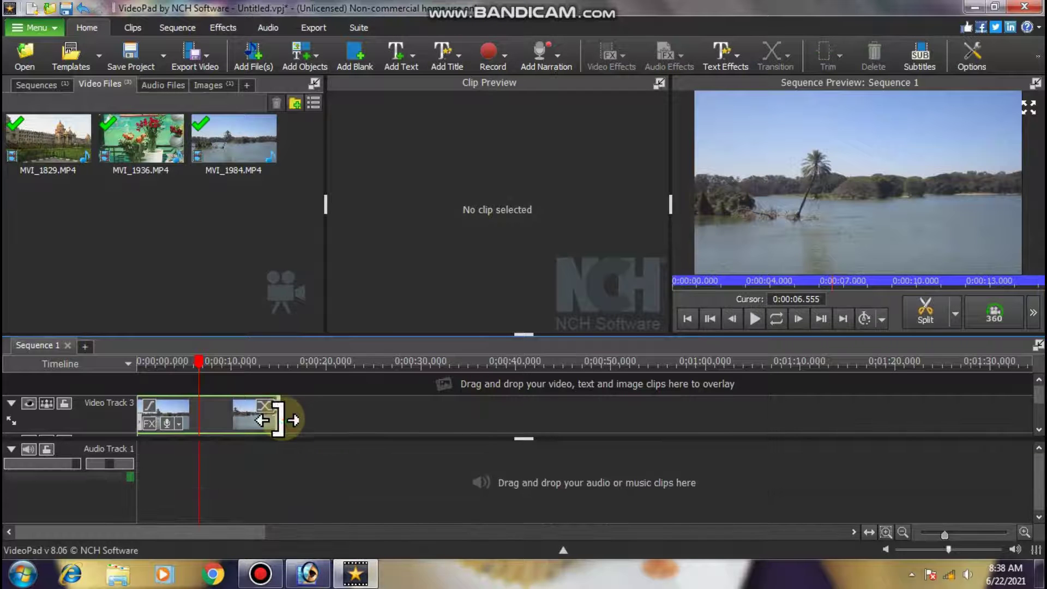
pyautogui.click(278, 420)
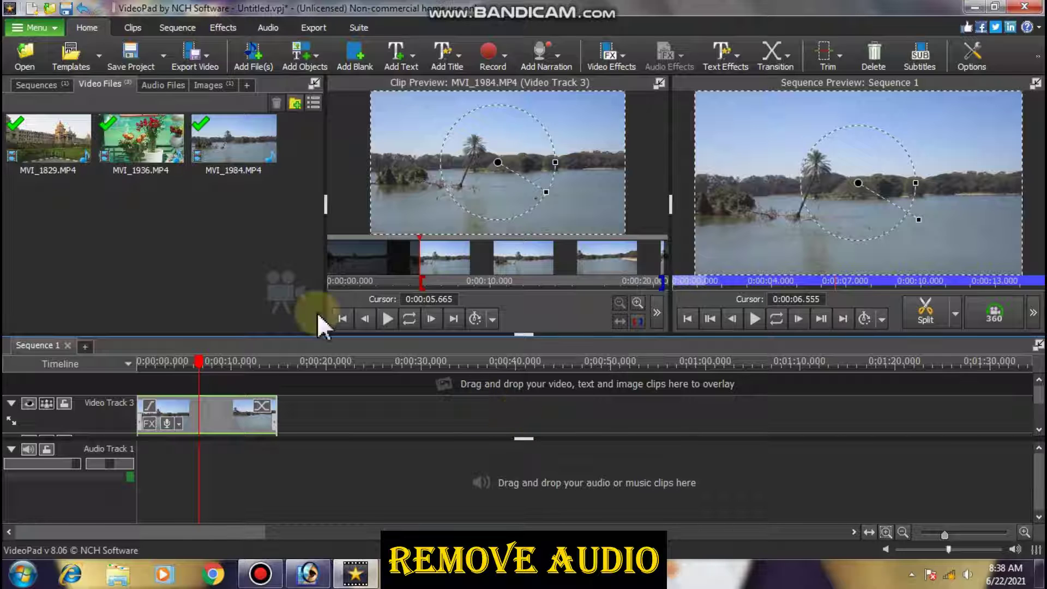
# Overlay 1.png at the sequence start on Video Track 4 and stretch it to about 15 seconds
pyautogui.click(214, 83)
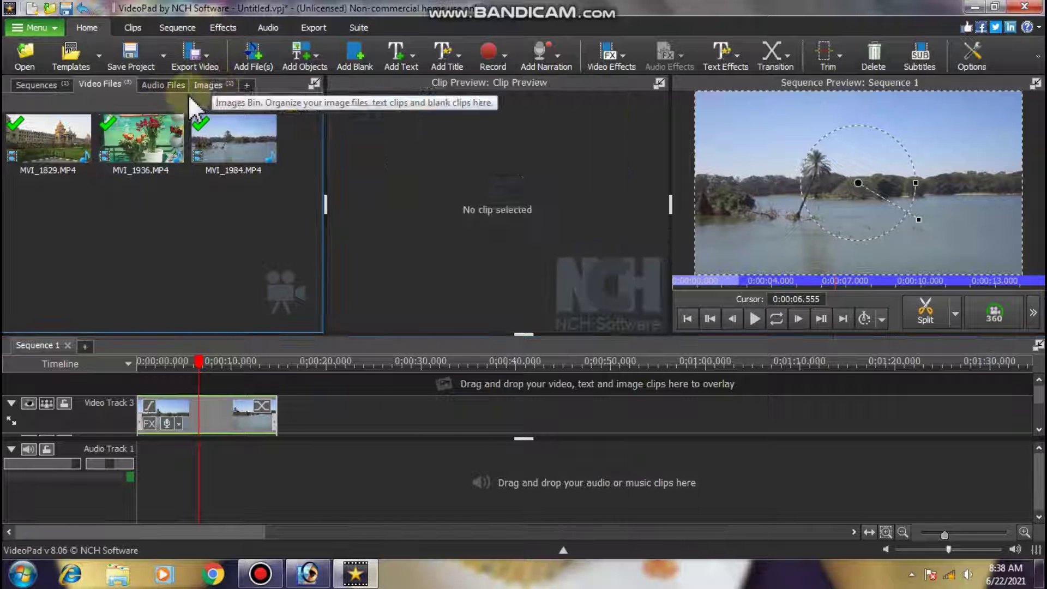
pyautogui.rightClick(31, 142)
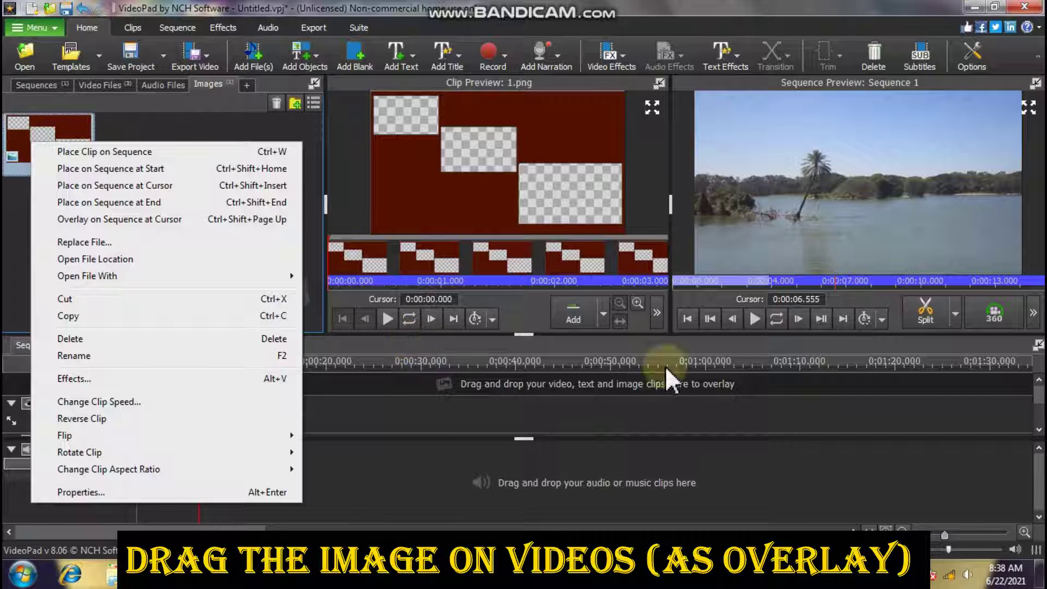
pyautogui.click(680, 322)
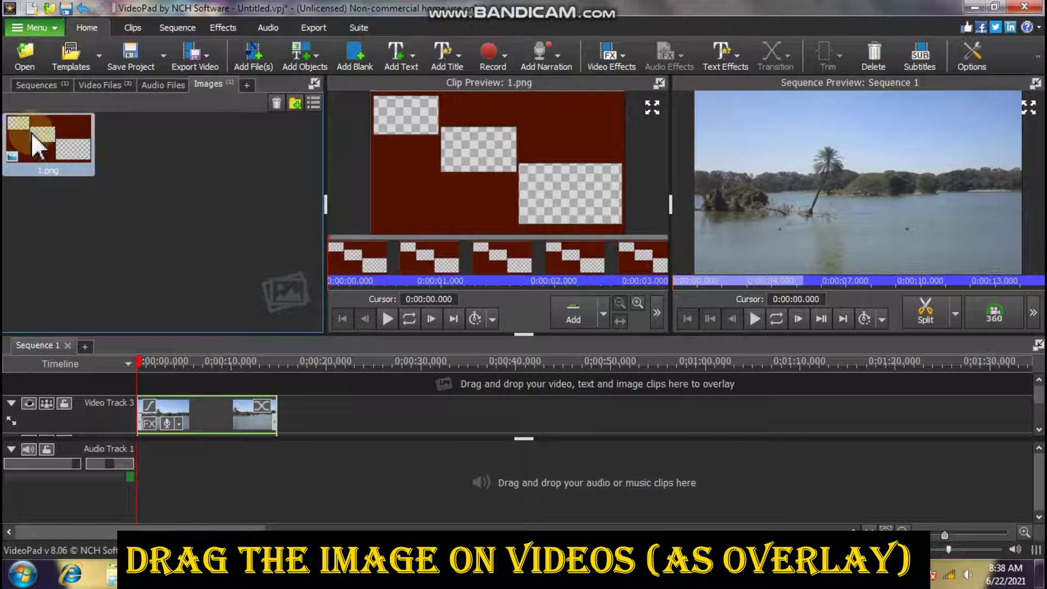
pyautogui.rightClick(32, 132)
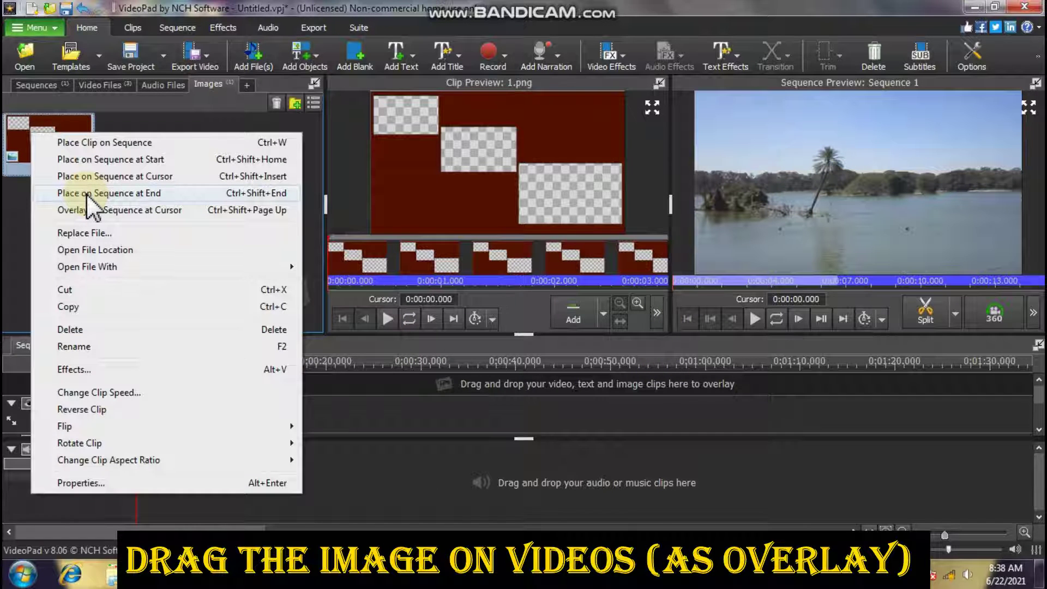
pyautogui.click(93, 210)
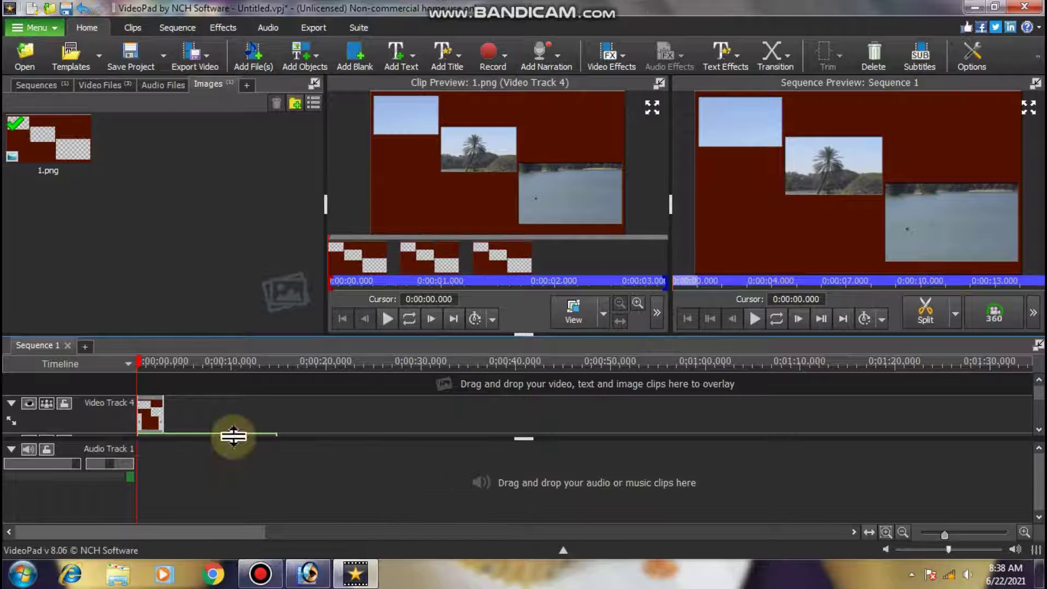
pyautogui.moveTo(164, 416); pyautogui.dragTo(276, 416)
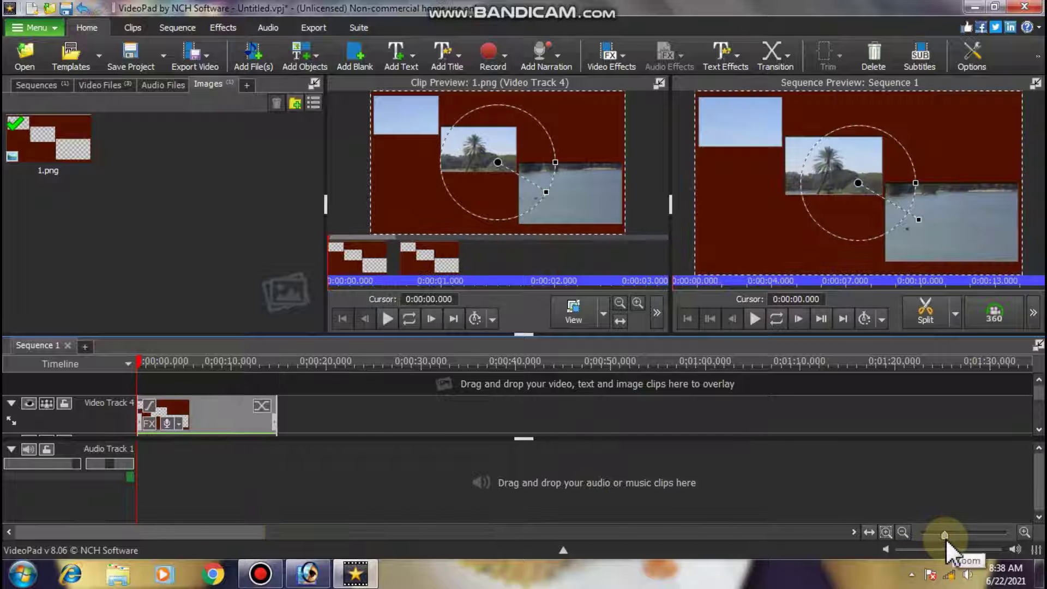
pyautogui.moveTo(947, 537); pyautogui.dragTo(967, 537)
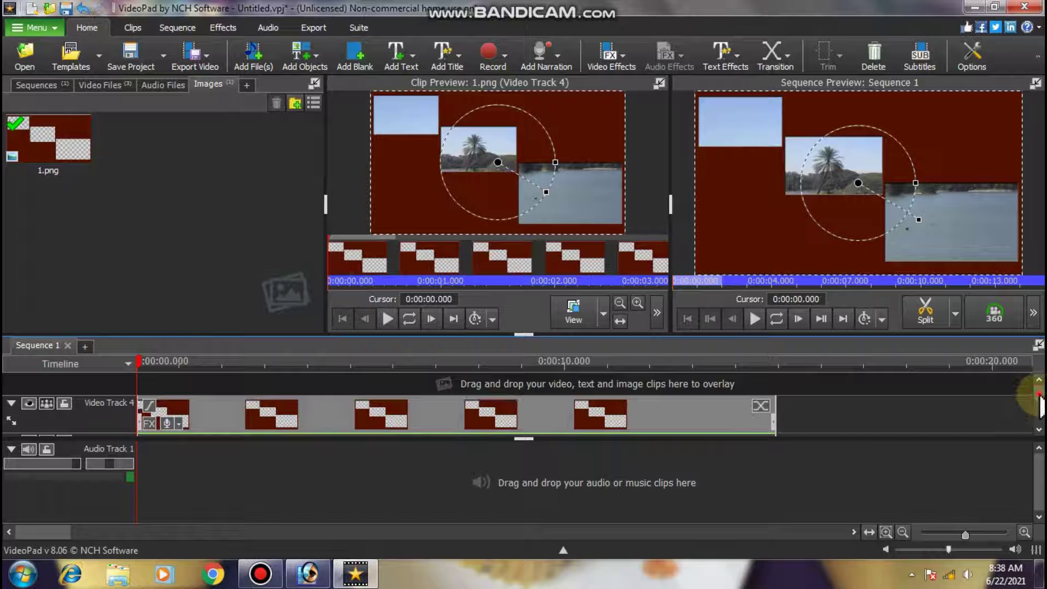
pyautogui.scroll(-3, 1039, 417)
pyautogui.scroll(-1, 1040, 417)
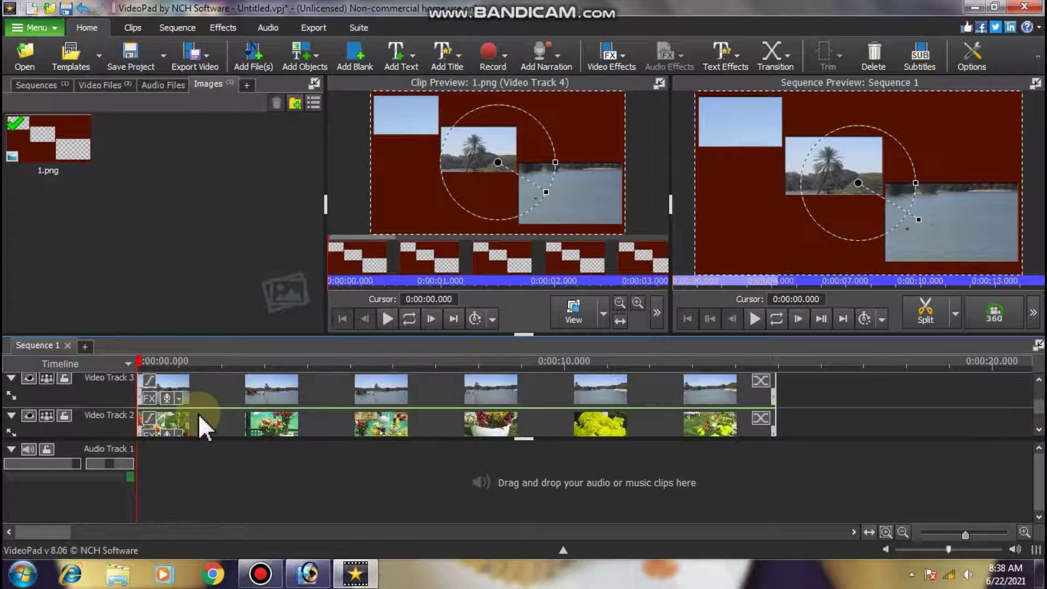
# Add a Scale effect to the river clip and lower its ratio to 0.40
pyautogui.click(147, 401)
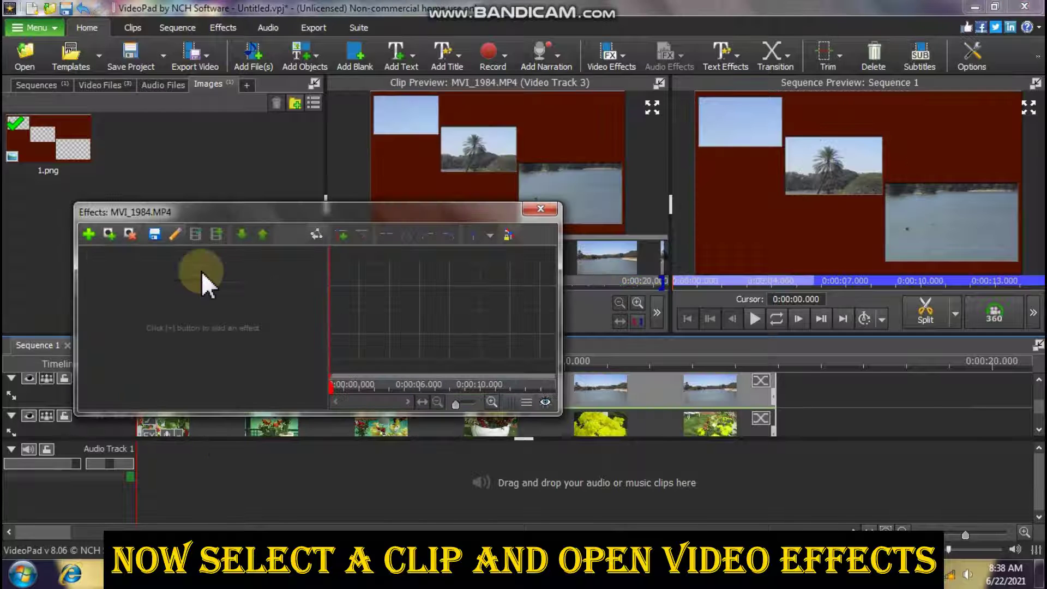
pyautogui.click(89, 234)
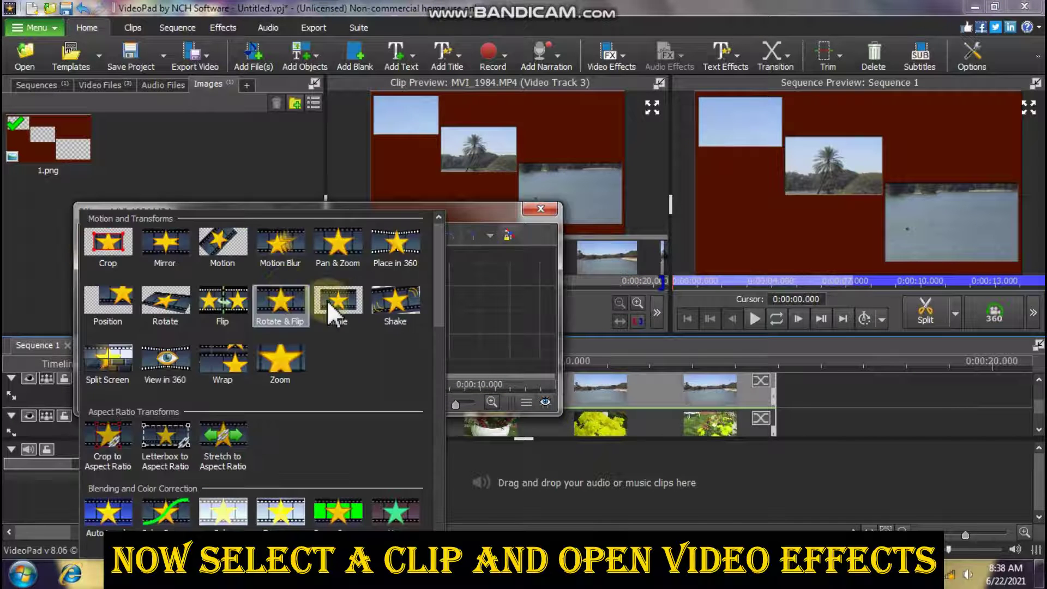
pyautogui.click(342, 300)
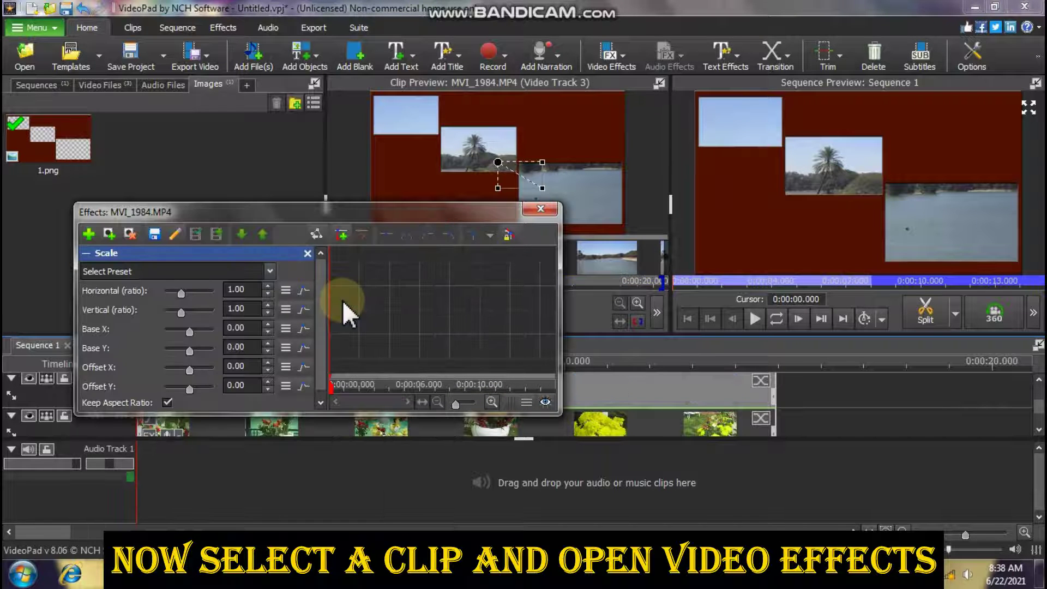
pyautogui.click(270, 290)
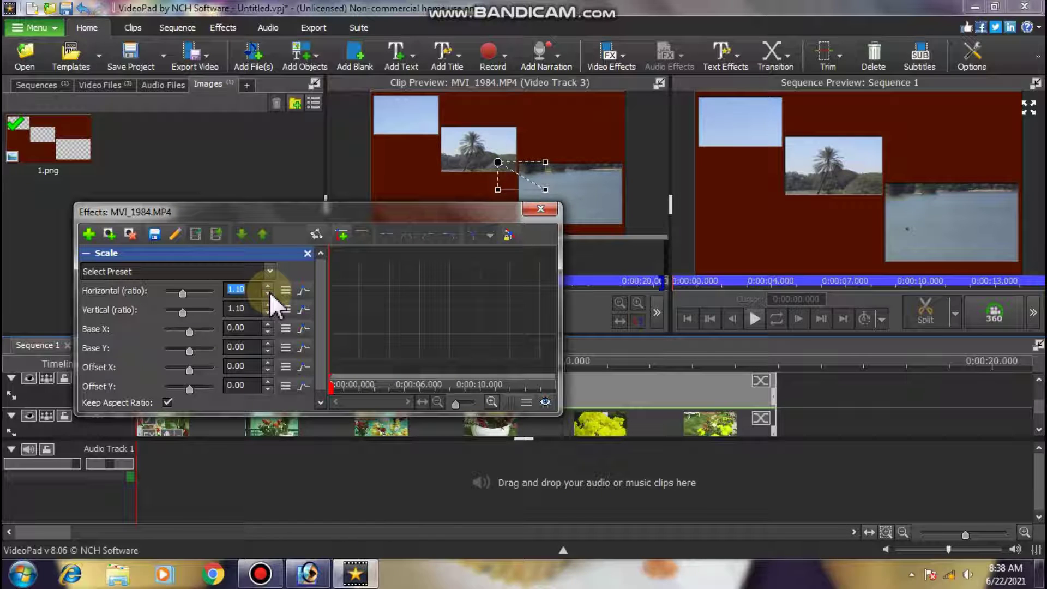
pyautogui.scroll(-2, 269, 291)
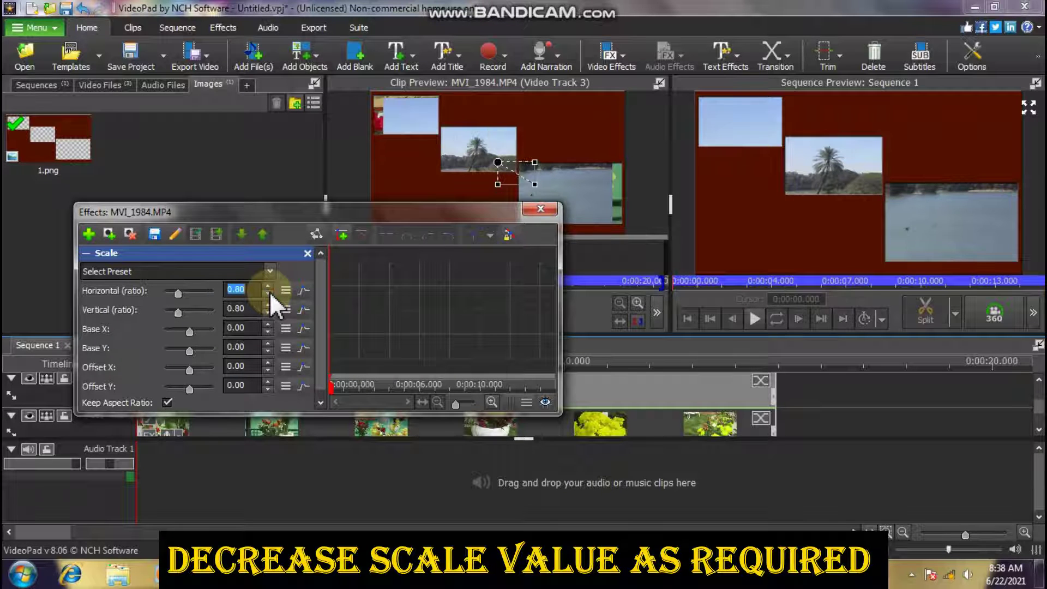
pyautogui.scroll(-3, 270, 291)
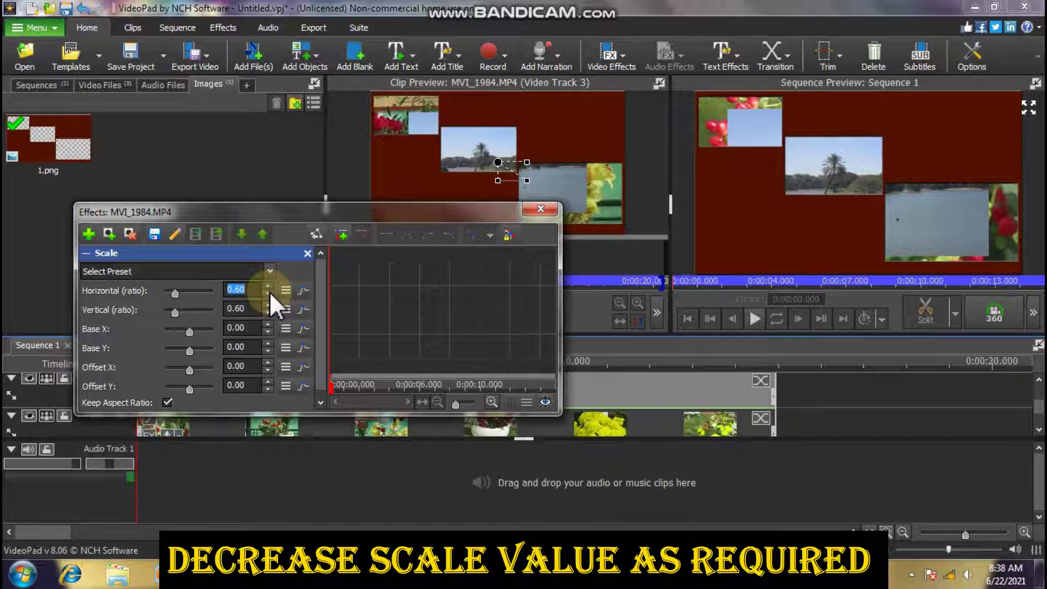
pyautogui.scroll(-1, 269, 291)
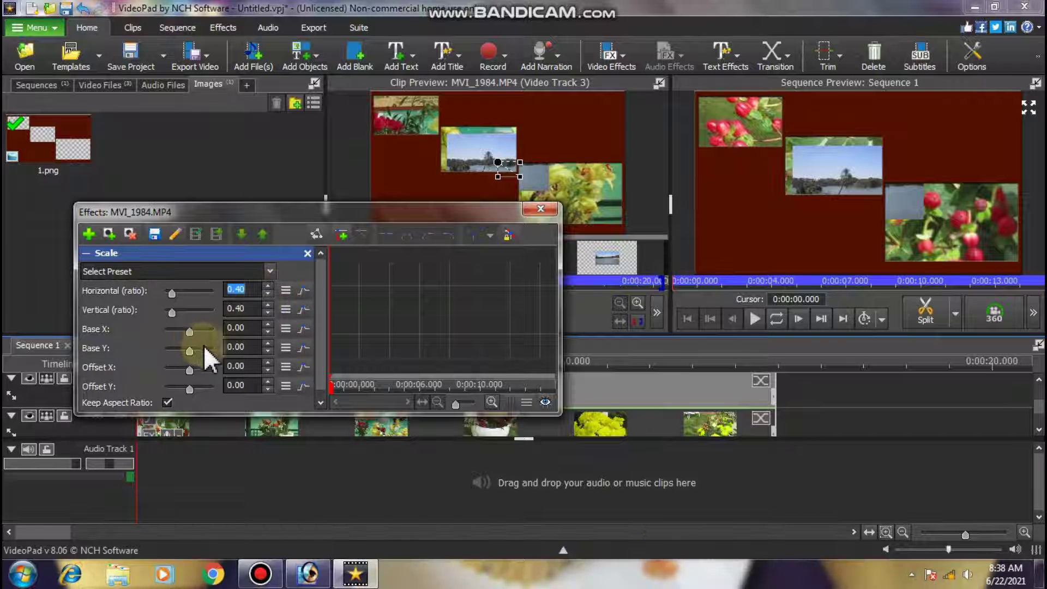
# Position the scaled river clip at Base X 100 and Base Y about 70
pyautogui.click(190, 333)
pyautogui.moveTo(194, 332); pyautogui.dragTo(220, 335)
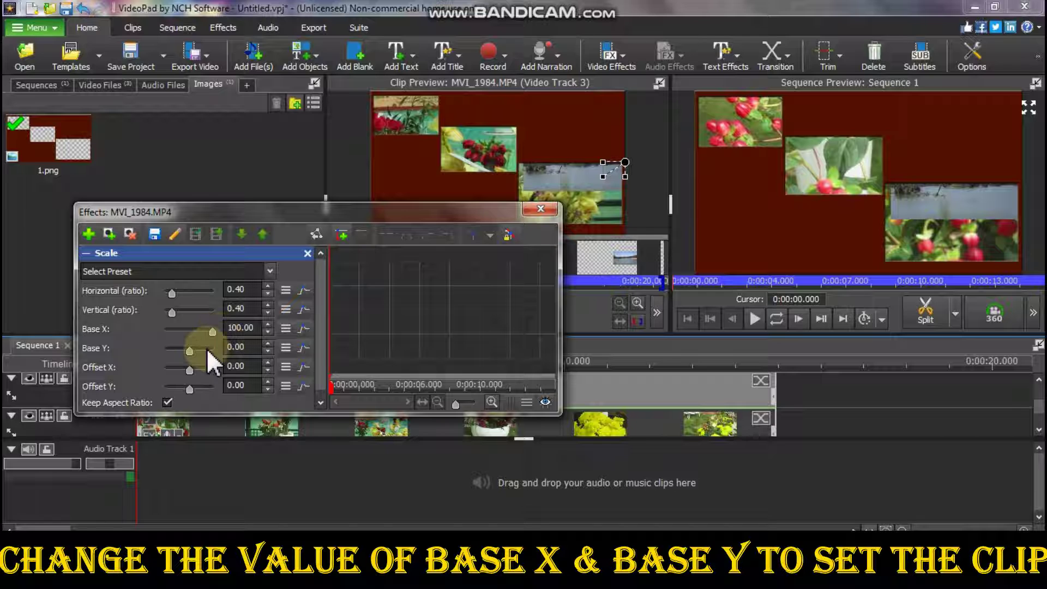
pyautogui.moveTo(191, 352); pyautogui.dragTo(207, 352)
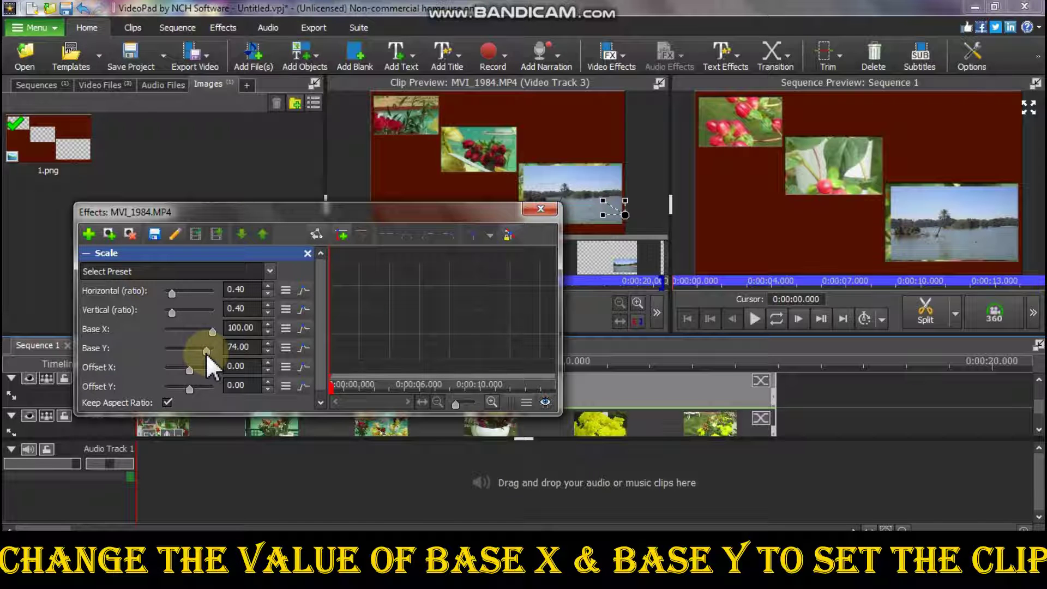
pyautogui.moveTo(205, 352); pyautogui.dragTo(204, 352)
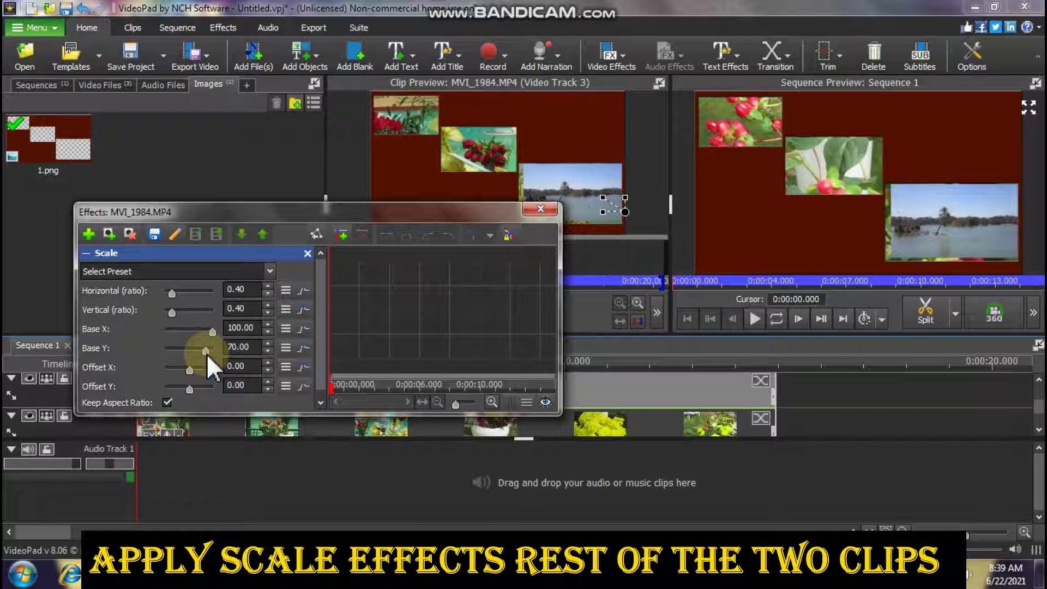
# Keep the river clip at 0.40 scale and shift it left to Base X 84
pyautogui.click(268, 285)
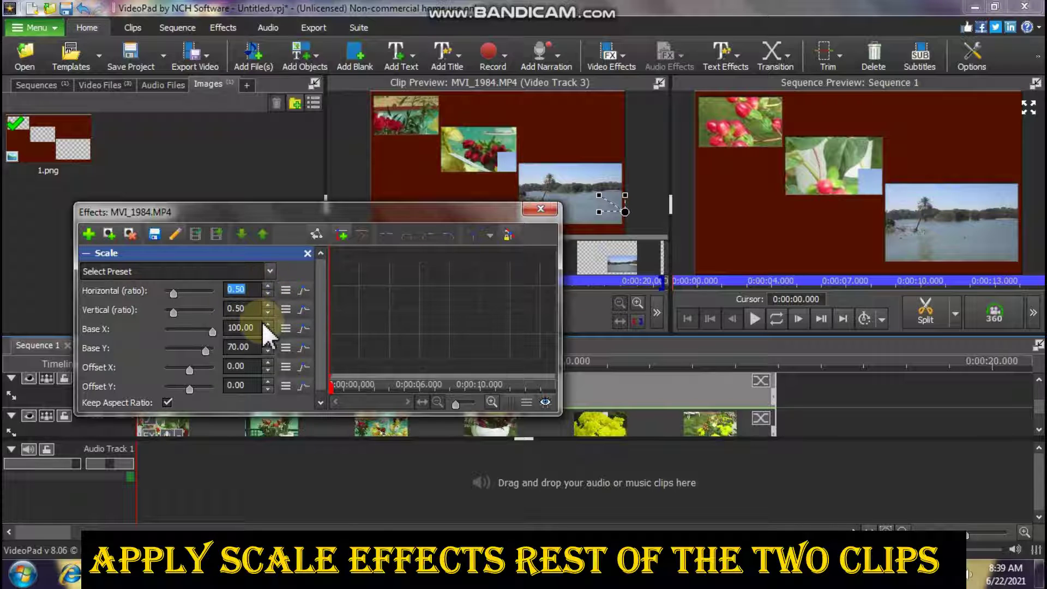
pyautogui.click(268, 294)
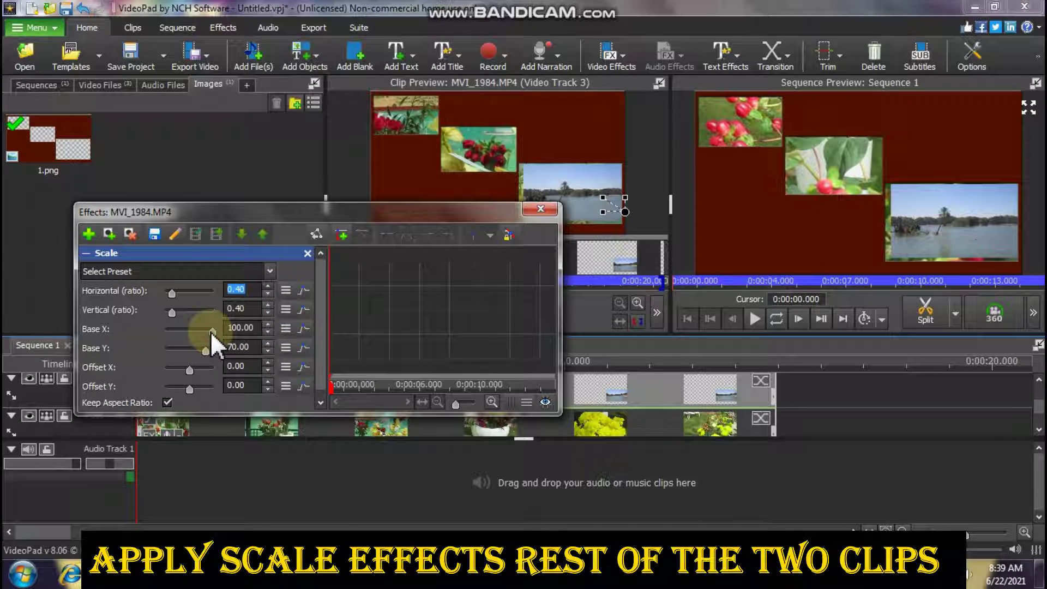
pyautogui.moveTo(211, 332); pyautogui.dragTo(207, 333)
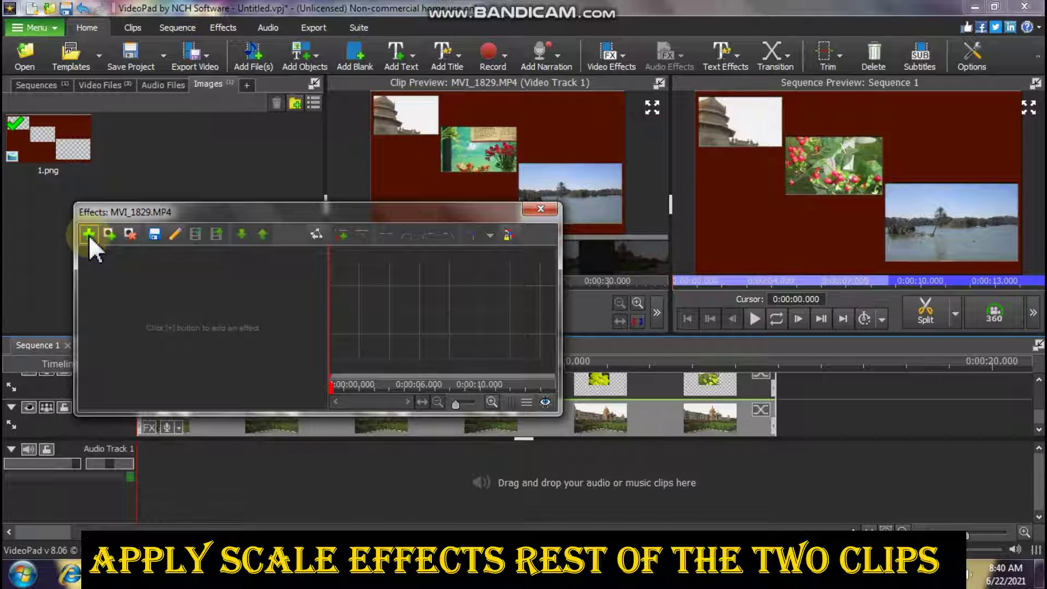
# Close the river clip's Video Effects window and scroll the timeline
pyautogui.click(540, 209)
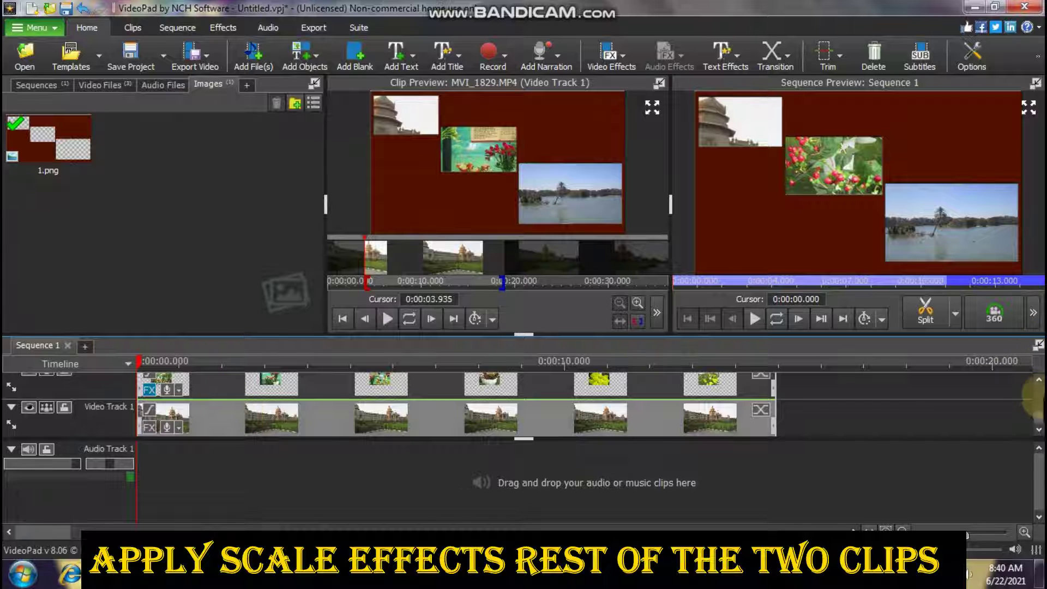
pyautogui.scroll(3, 1039, 399)
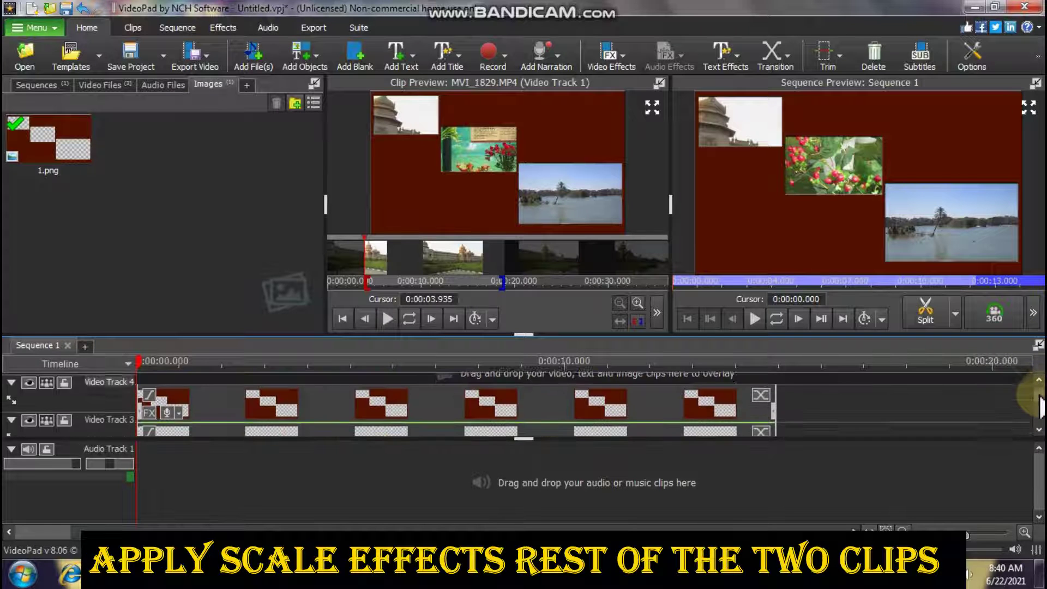
pyautogui.moveTo(1041, 397); pyautogui.dragTo(1042, 424)
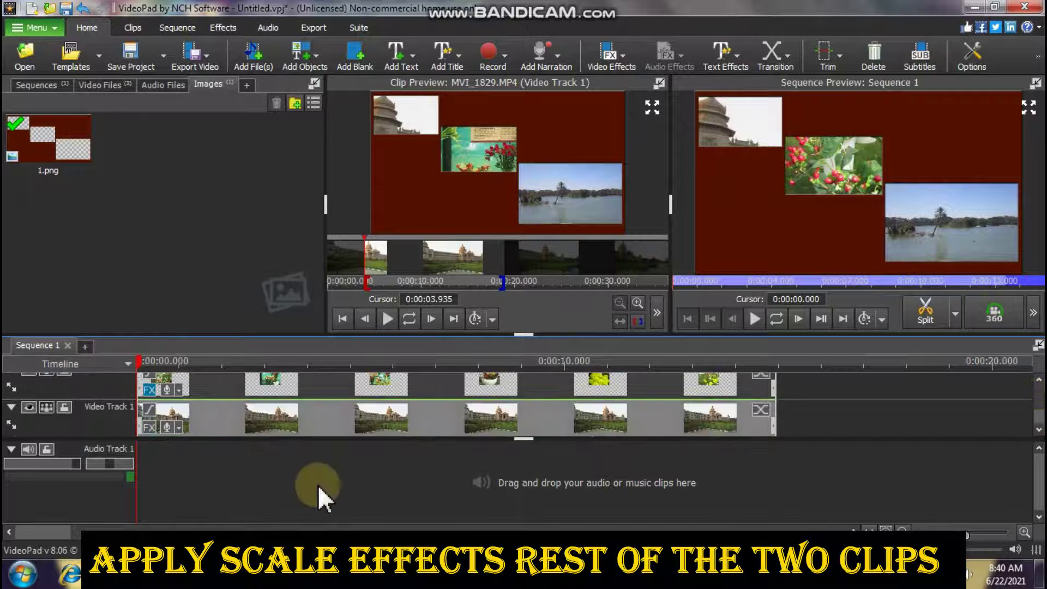
# Add a Scale effect to MVI_1829 and set its ratio to 0.30
pyautogui.click(148, 427)
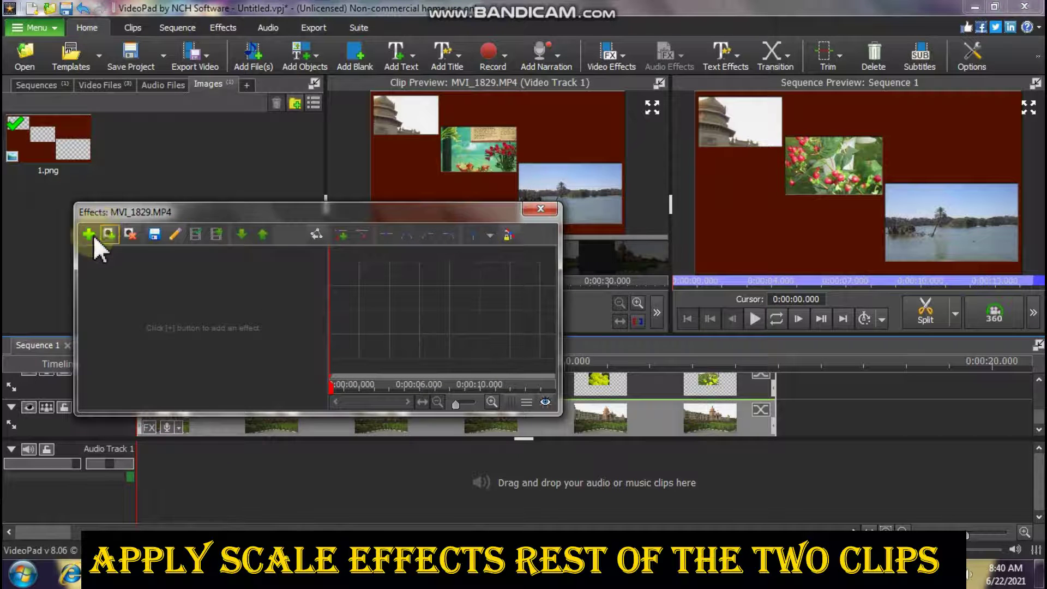
pyautogui.click(93, 234)
pyautogui.click(339, 303)
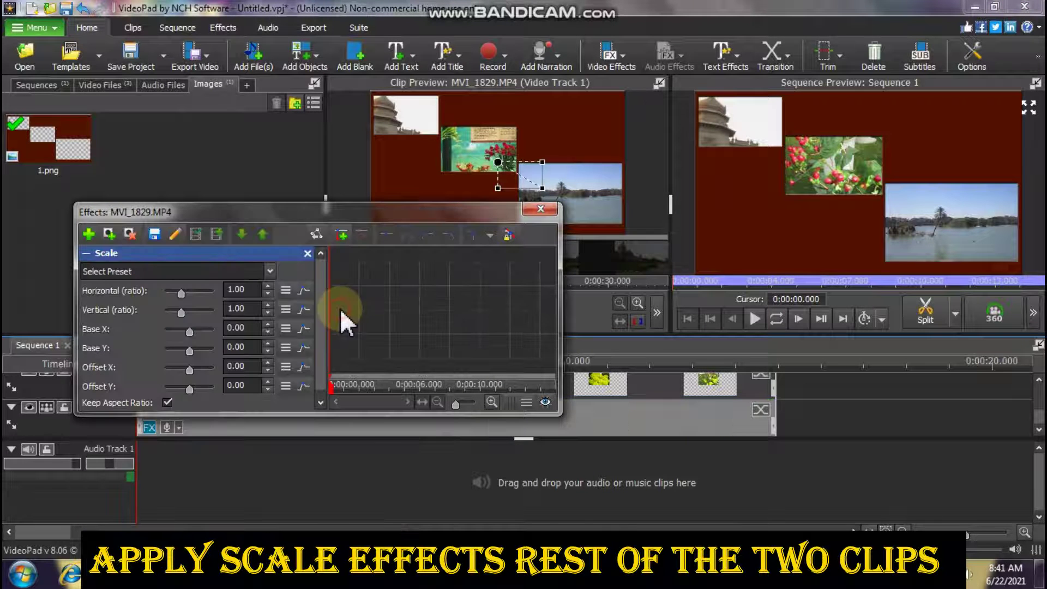
pyautogui.click(268, 293)
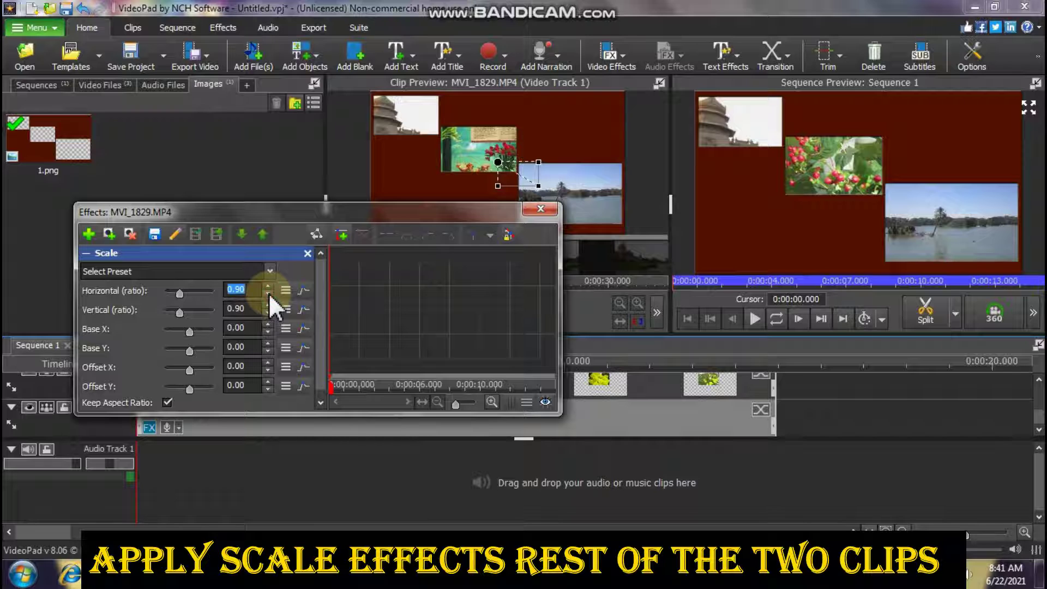
pyautogui.click(268, 293)
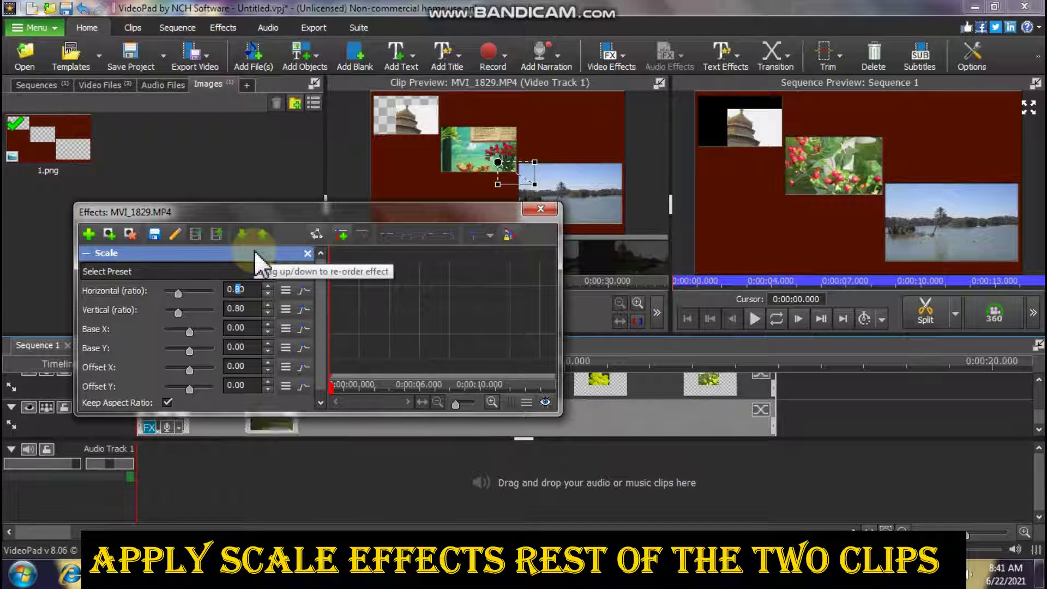
pyautogui.write('3')
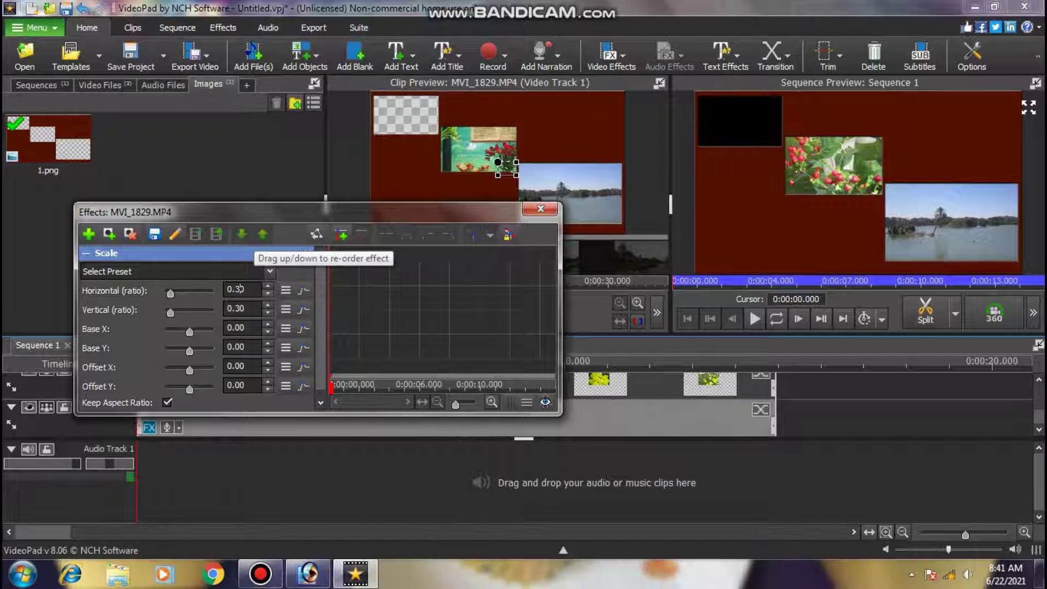
# Move the palace clip to Base X -100 and Base Y -94, the top-left window
pyautogui.moveTo(190, 332); pyautogui.dragTo(157, 336)
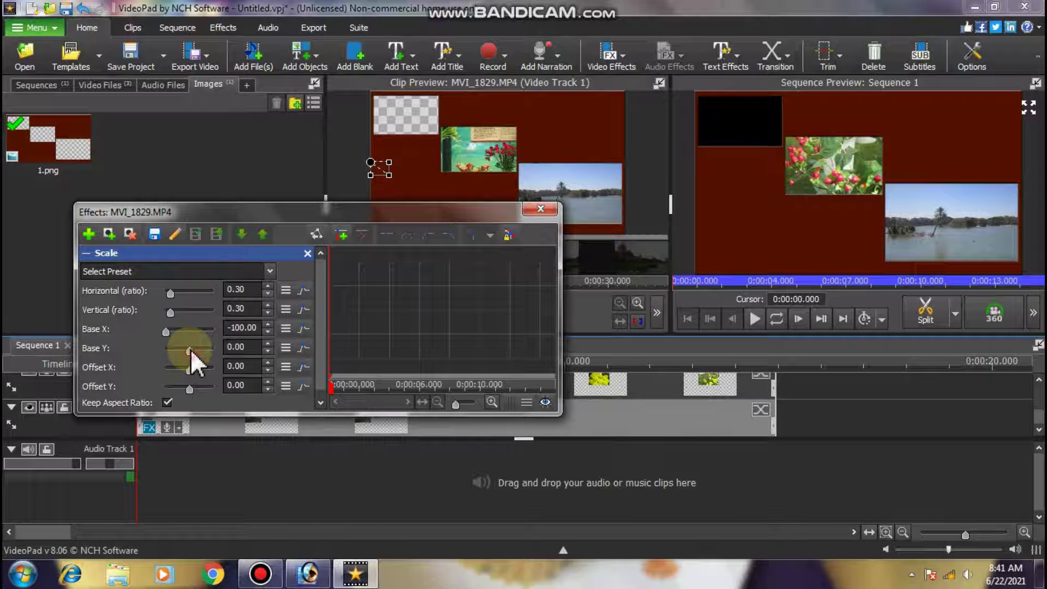
pyautogui.moveTo(189, 349); pyautogui.dragTo(169, 353)
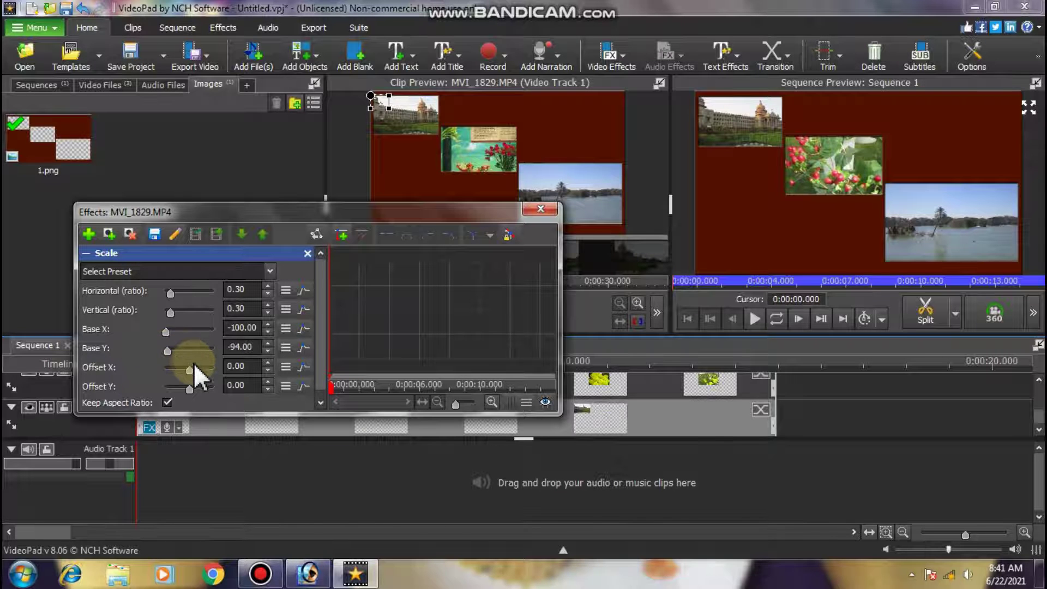
pyautogui.click(1030, 109)
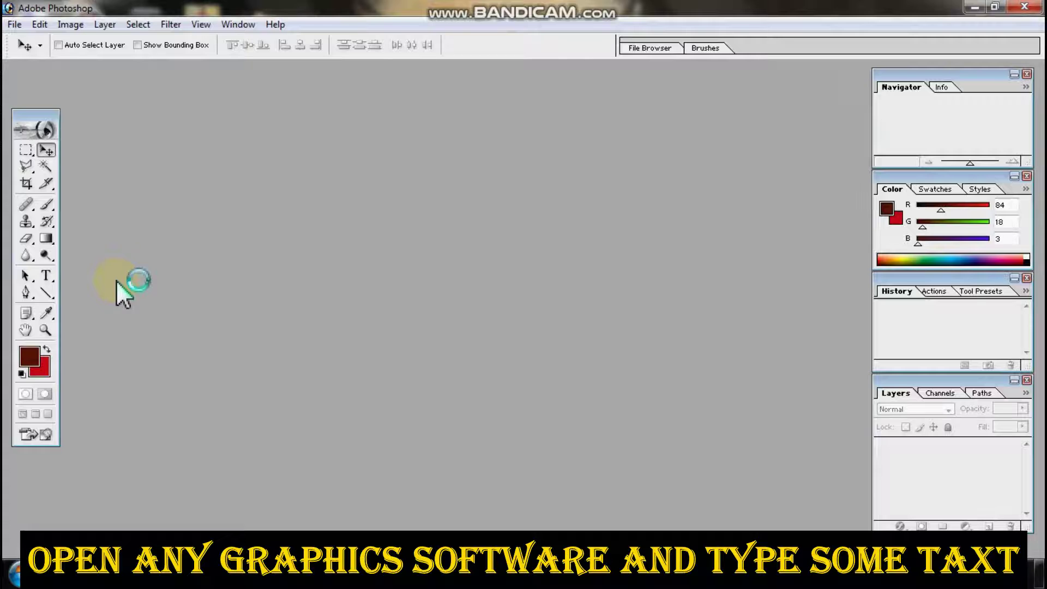
# Create a new Photoshop document 1000 pixels wide and 400 pixels high
pyautogui.click(15, 24)
pyautogui.click(43, 37)
pyautogui.click(255, 237)
pyautogui.doubleClick(254, 237)
pyautogui.write('1000')
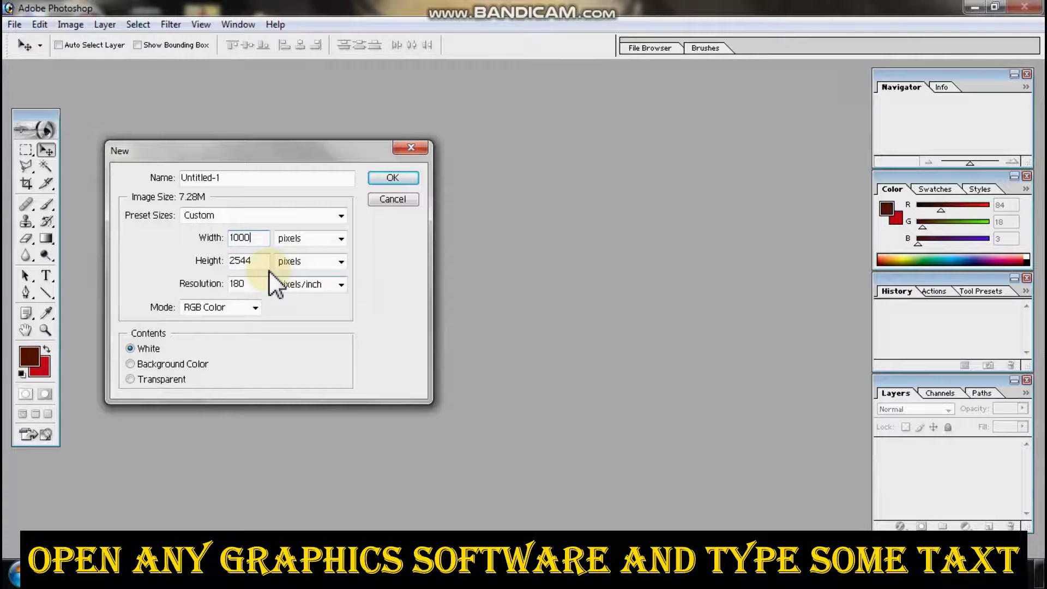
pyautogui.doubleClick(249, 261)
pyautogui.write('400')
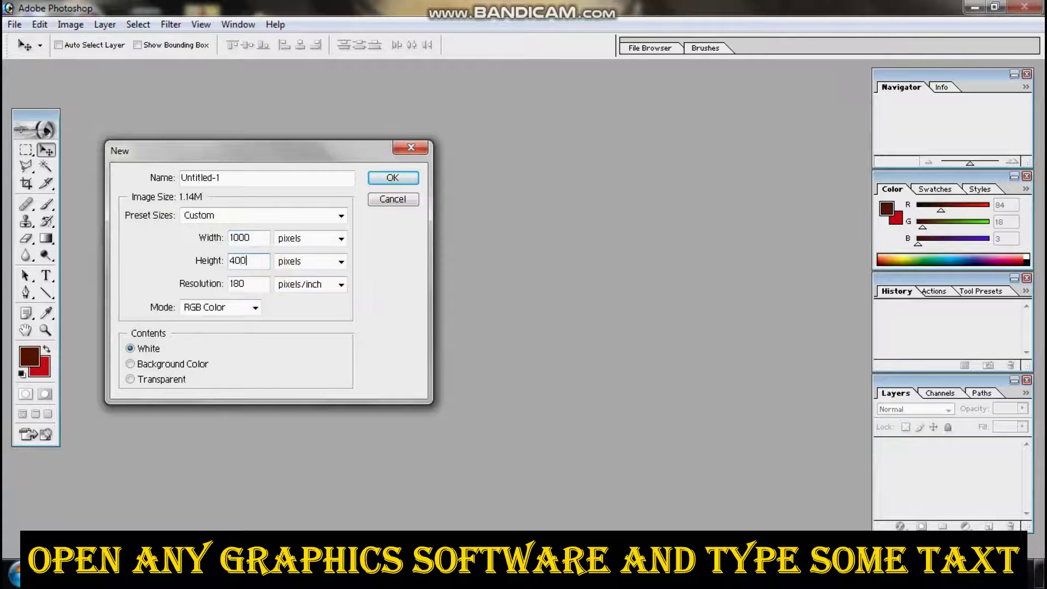
pyautogui.press('Return')
# Type 'BANGALORE TOUR' in white Algerian text and show the background to check it
pyautogui.click(167, 180)
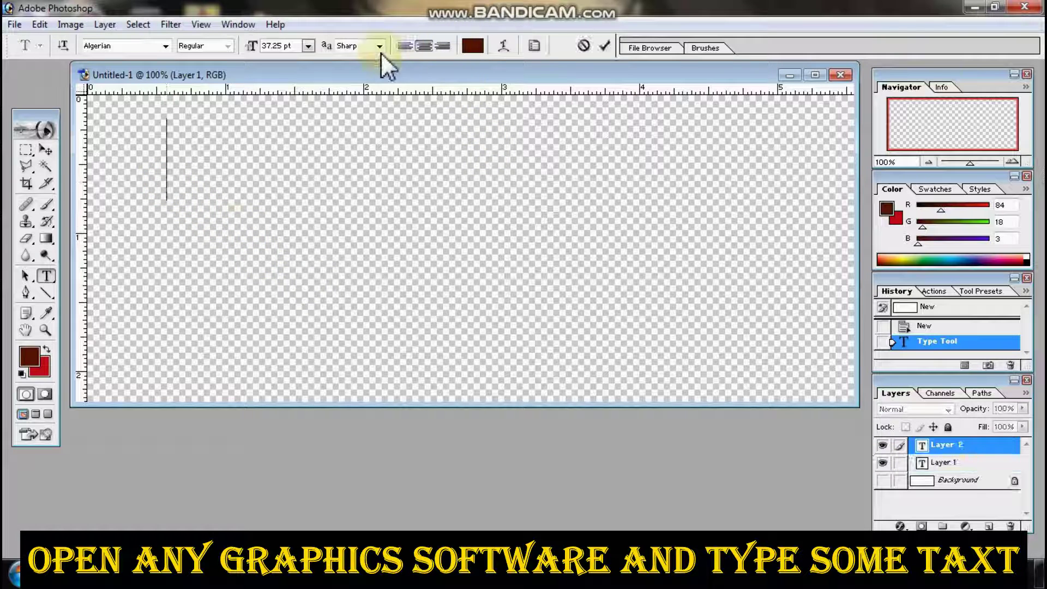
pyautogui.click(472, 46)
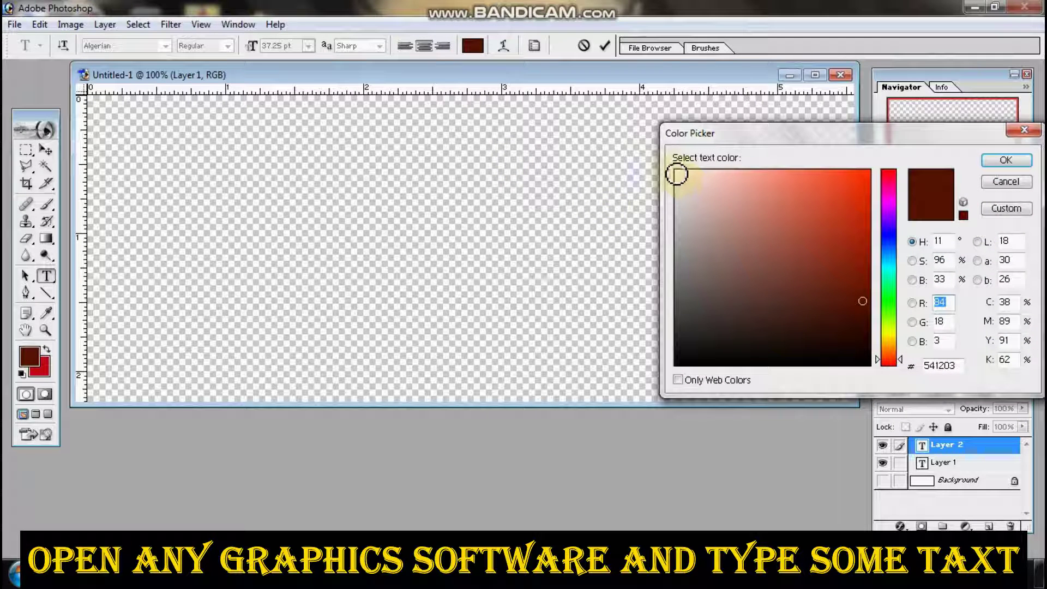
pyautogui.click(676, 172)
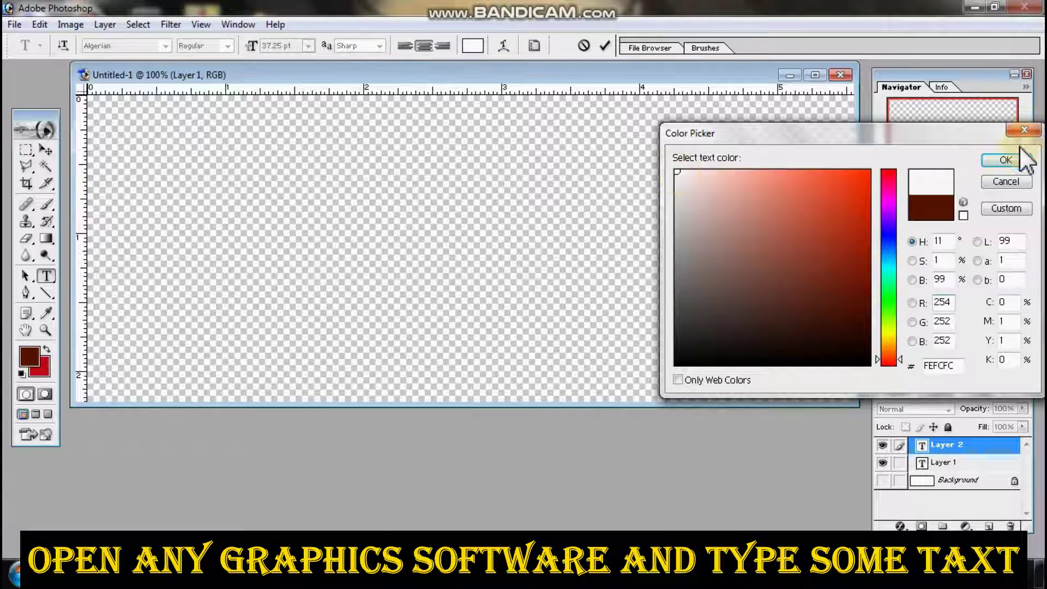
pyautogui.click(997, 160)
pyautogui.write('BANGALORE')
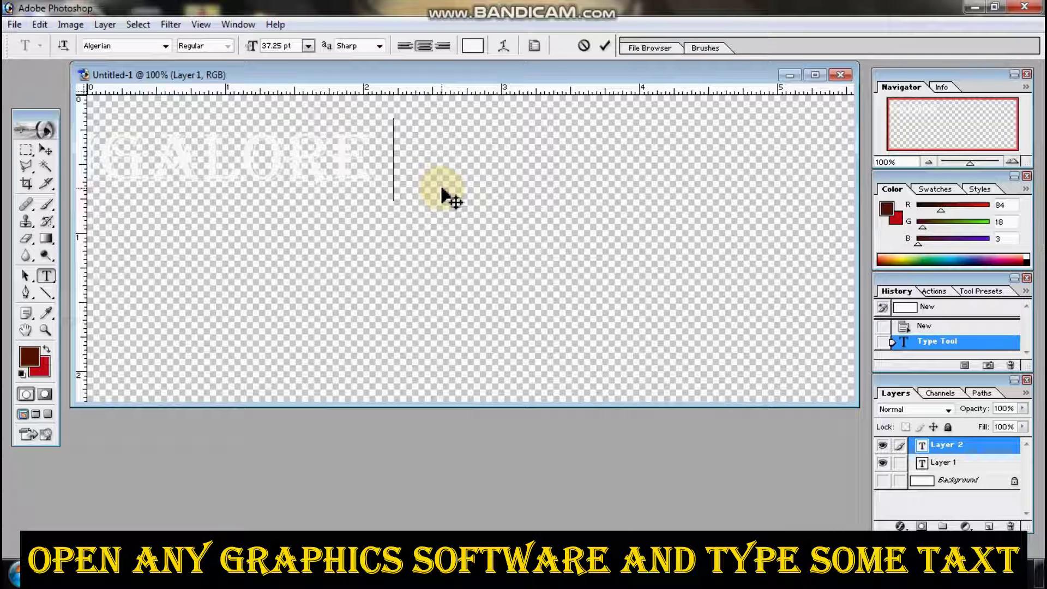
pyautogui.write(' TOUR')
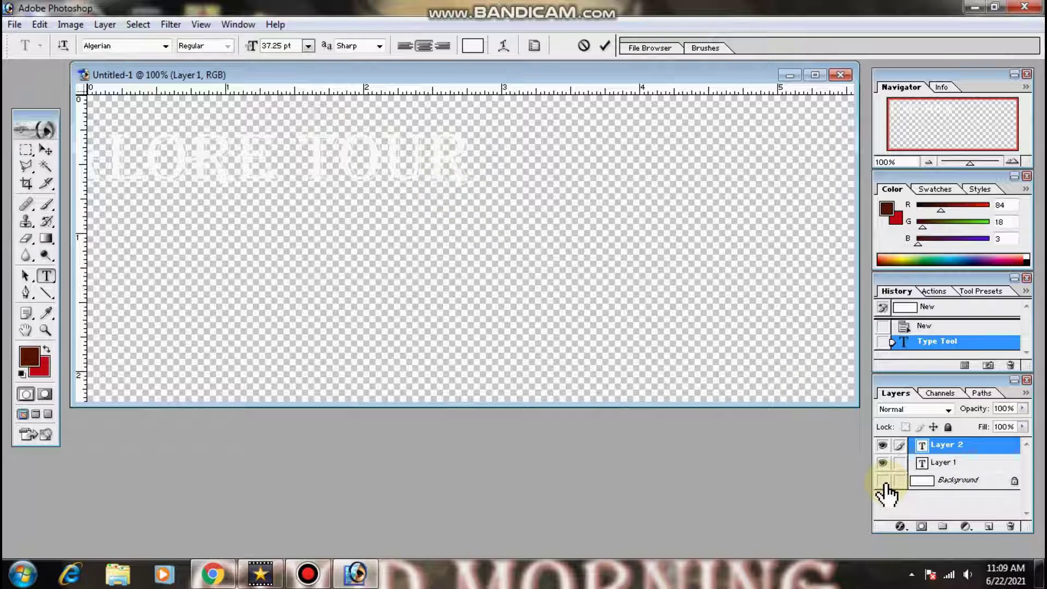
pyautogui.click(883, 481)
# Hide the background and move the BANGALORE TOUR title fully onto the canvas near the top
pyautogui.click(883, 481)
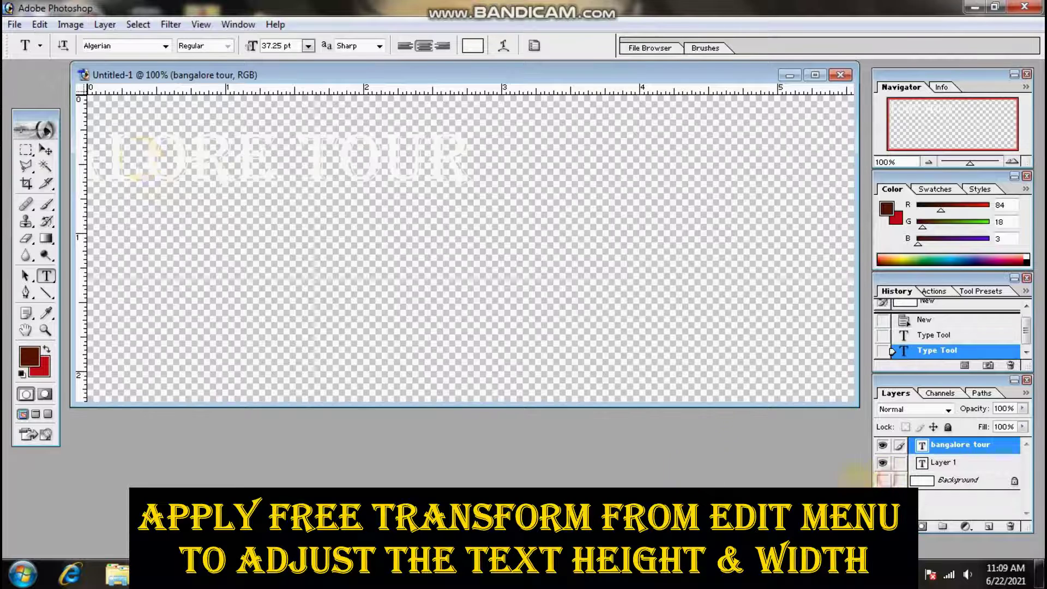
pyautogui.click(46, 150)
pyautogui.moveTo(156, 176)
pyautogui.mouseDown()
pyautogui.moveTo(406, 161)
pyautogui.moveTo(388, 145)
pyautogui.mouseUp()
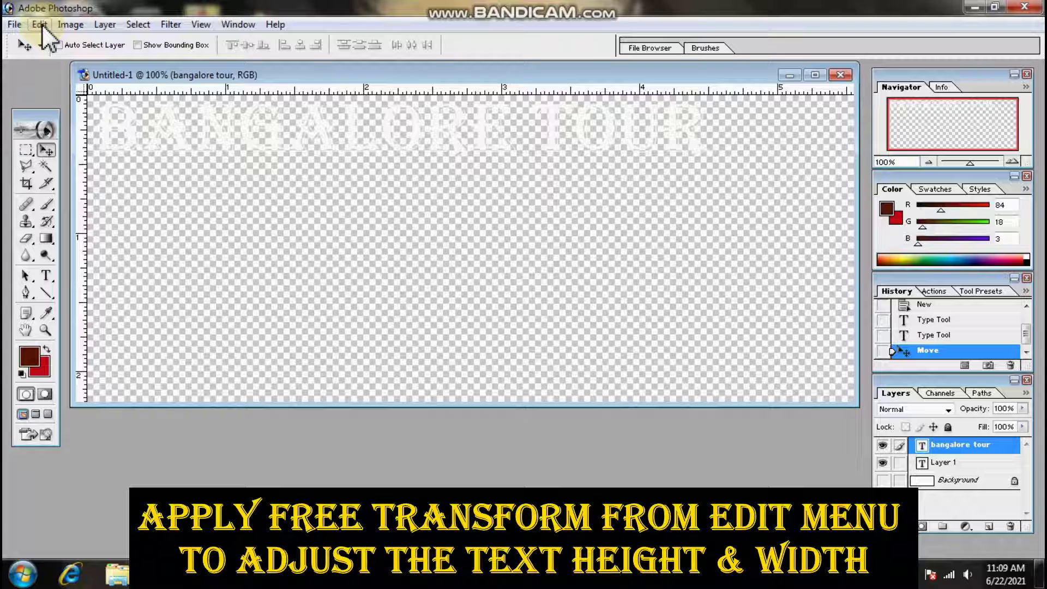
# Free Transform the title down to about 82% proportionally and apply it
pyautogui.click(60, 24)
pyautogui.moveTo(51, 24)
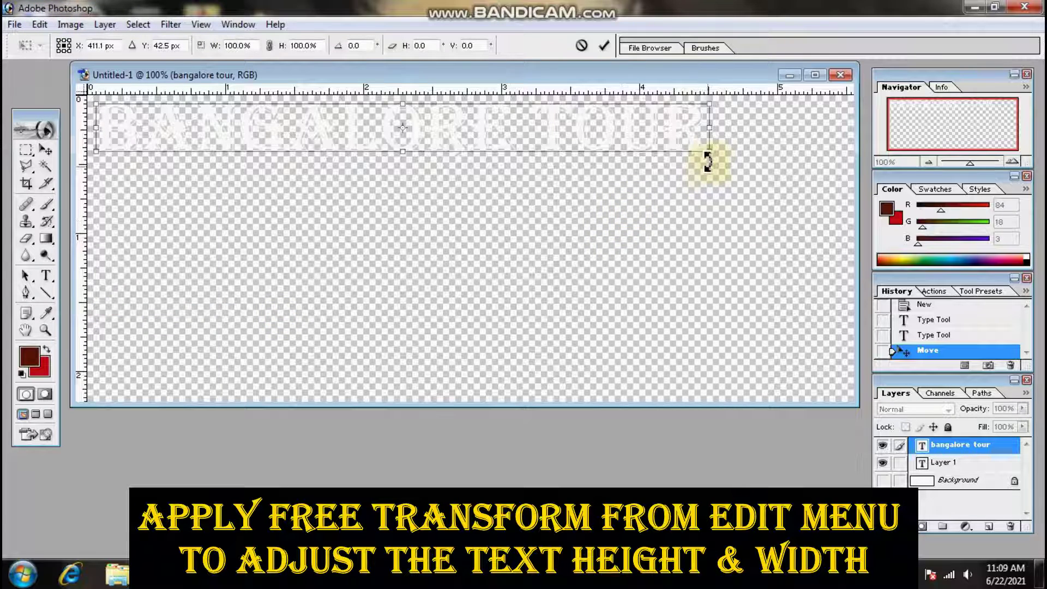
pyautogui.moveTo(711, 152); pyautogui.dragTo(603, 137)
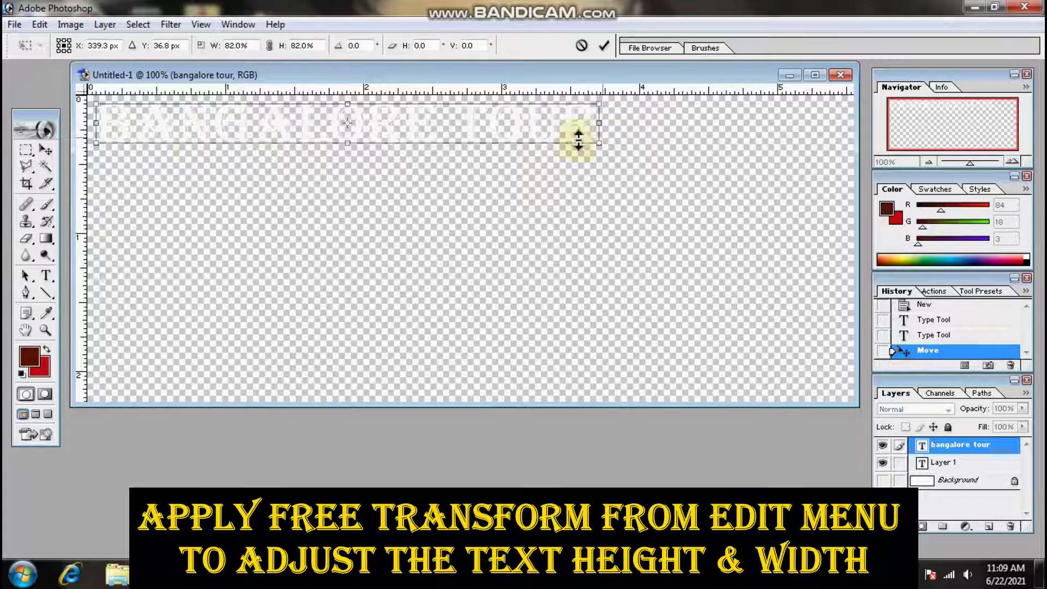
pyautogui.click(45, 149)
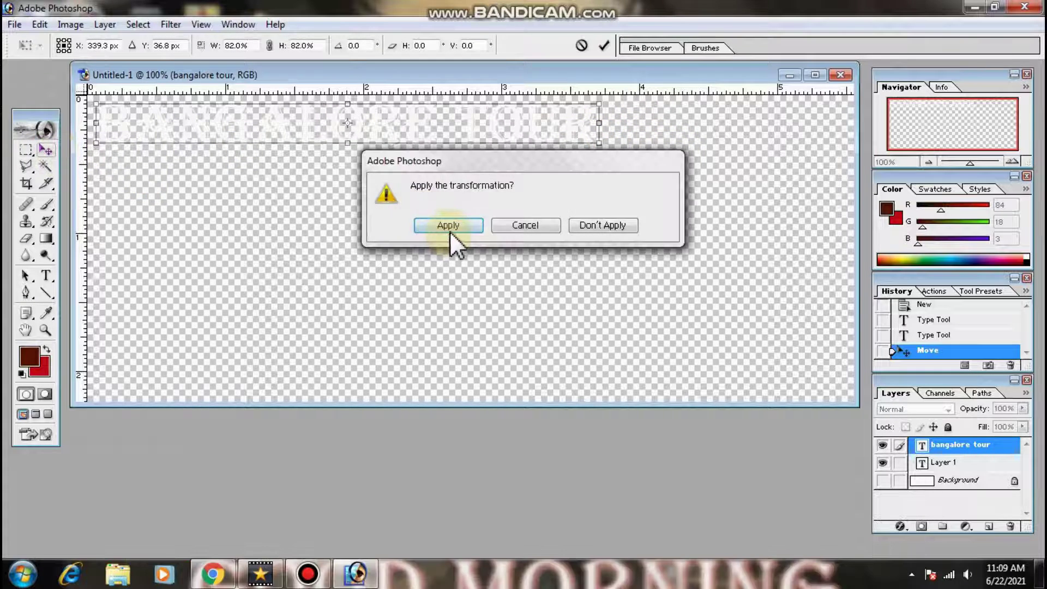
pyautogui.click(451, 232)
# Apply a Drop Shadow layer style with default settings to the BANGALORE TOUR text layer
pyautogui.click(900, 526)
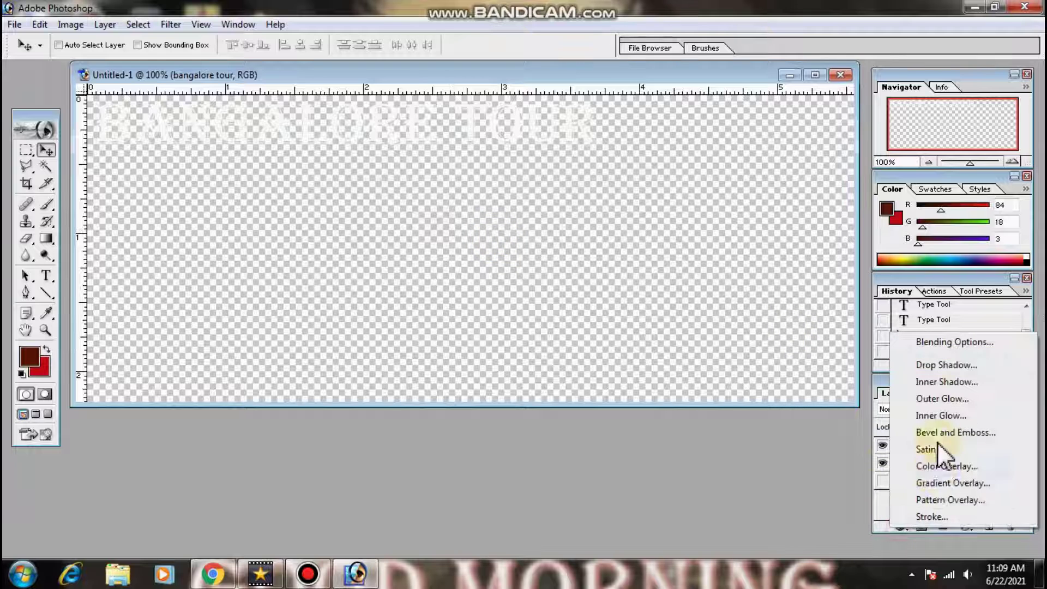
pyautogui.click(937, 369)
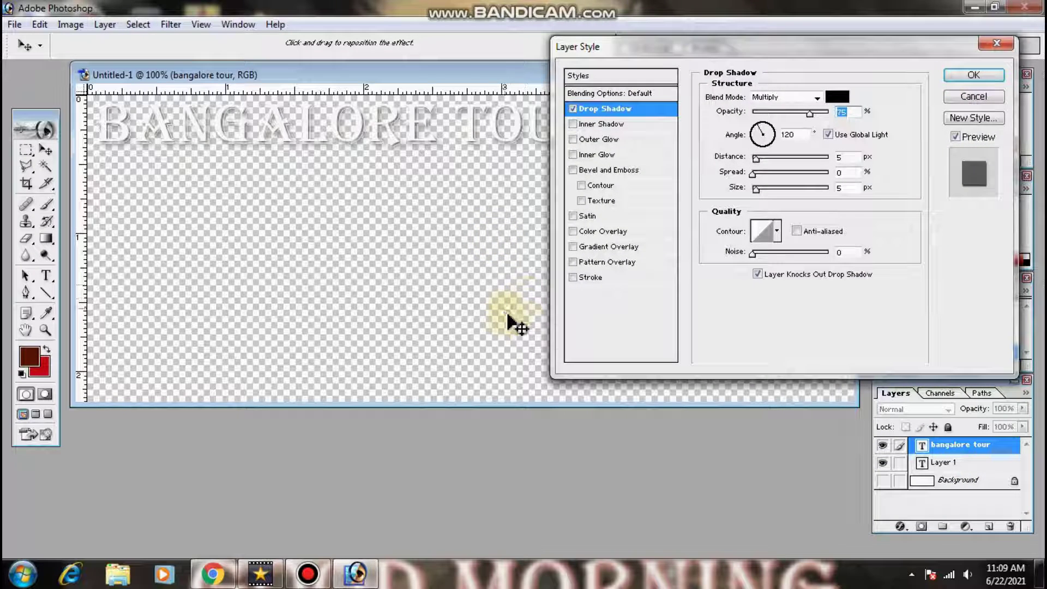
pyautogui.click(757, 162)
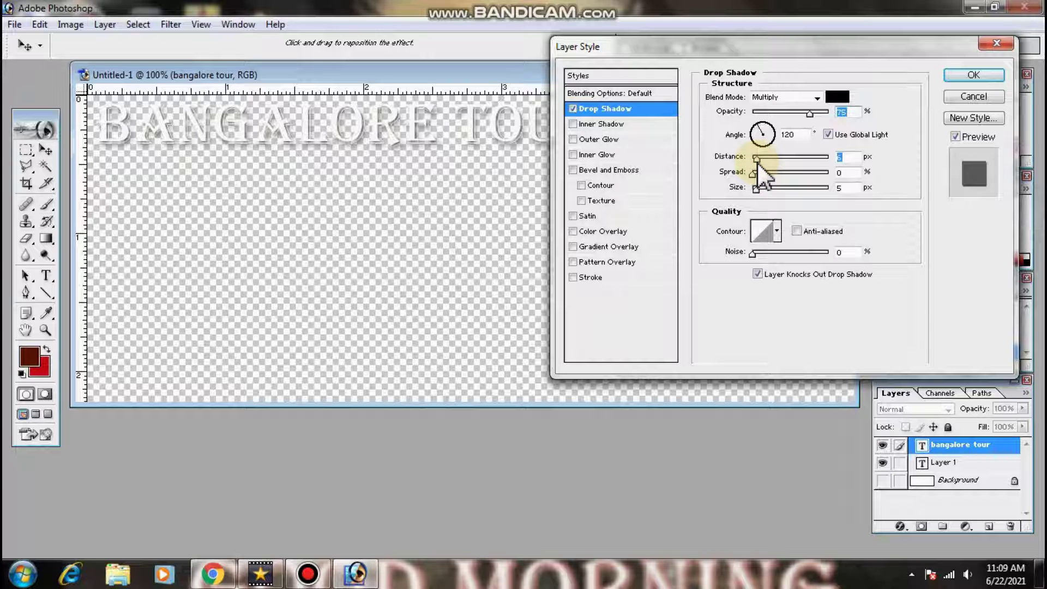
pyautogui.click(974, 75)
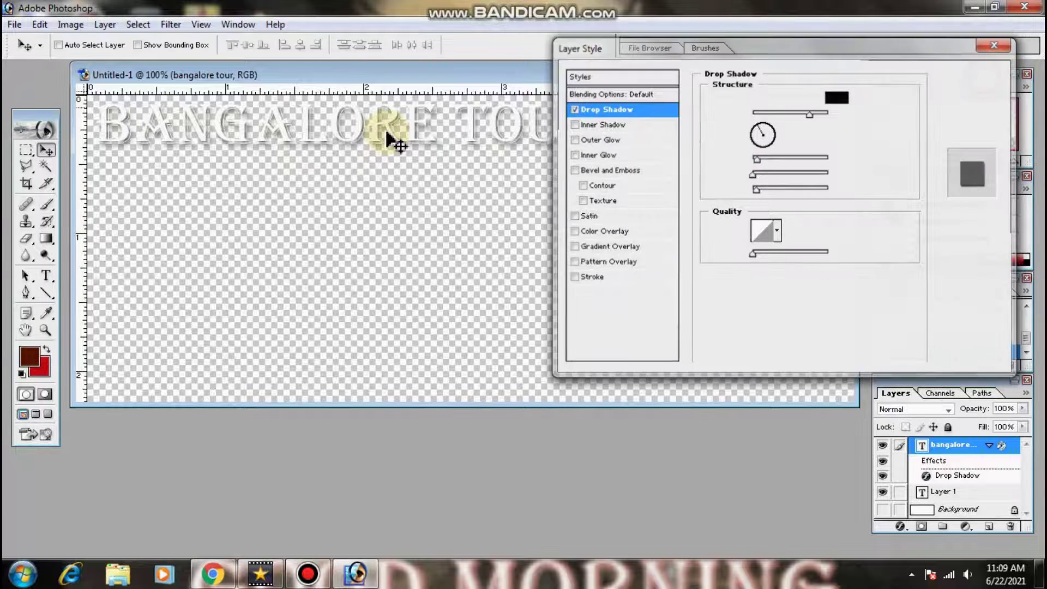
# Crop the canvas to a narrow strip around the title and start Save As
pyautogui.click(26, 183)
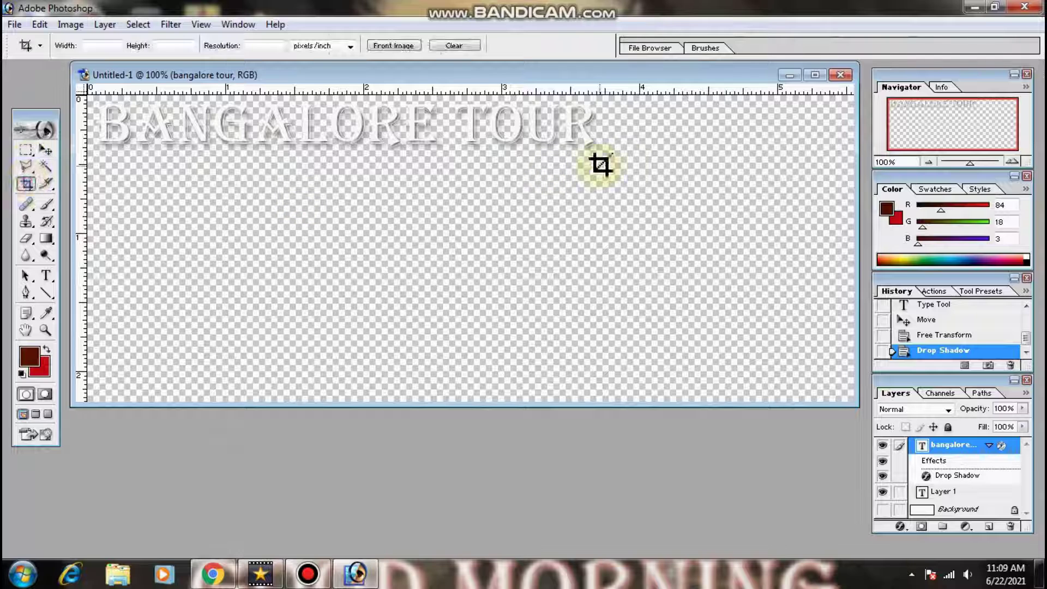
pyautogui.moveTo(613, 153); pyautogui.dragTo(75, 87)
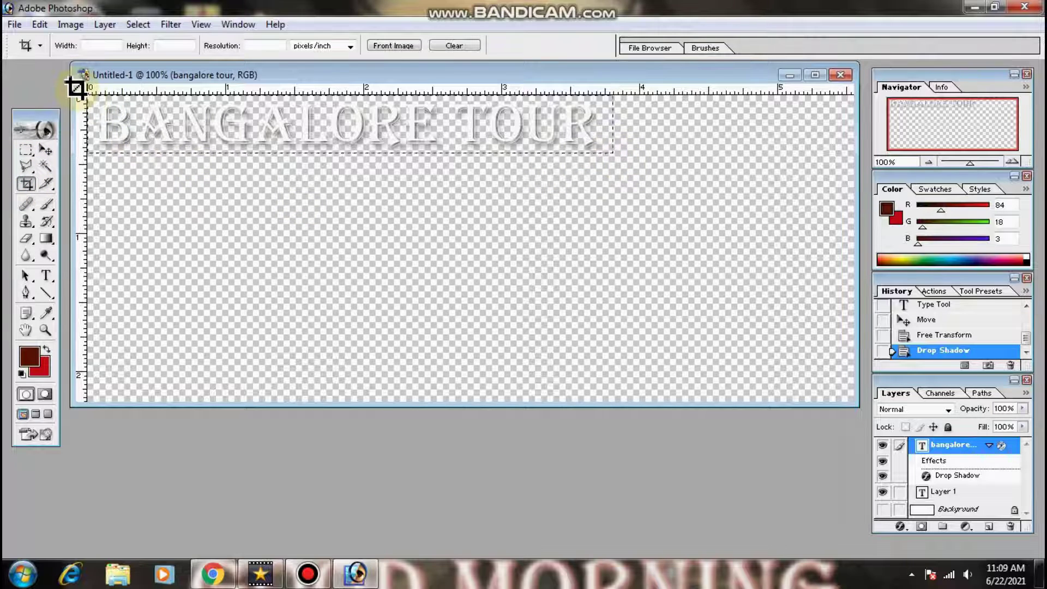
pyautogui.press('Return')
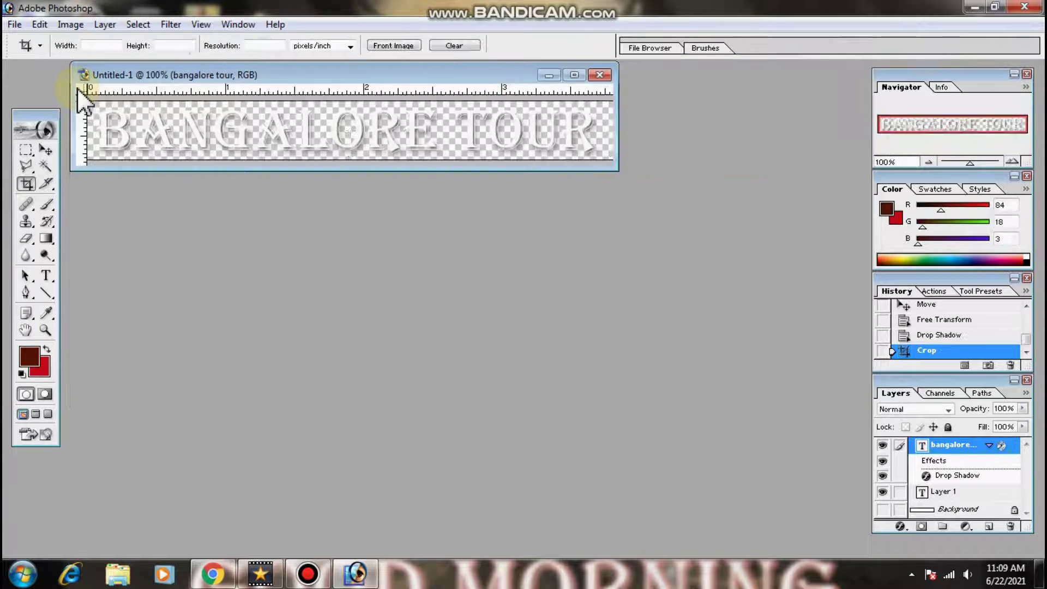
pyautogui.click(17, 26)
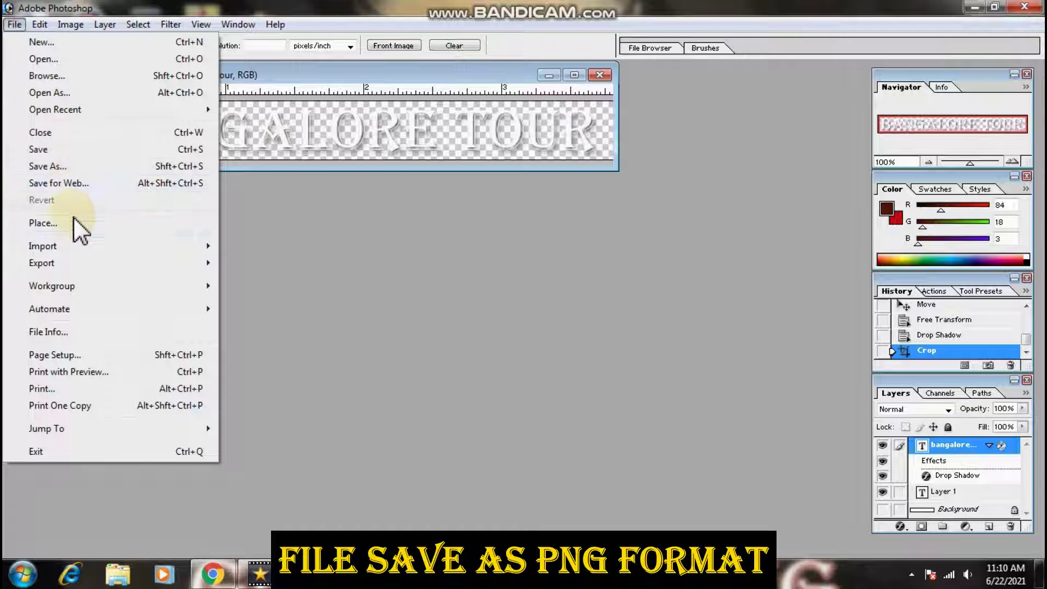
pyautogui.click(74, 166)
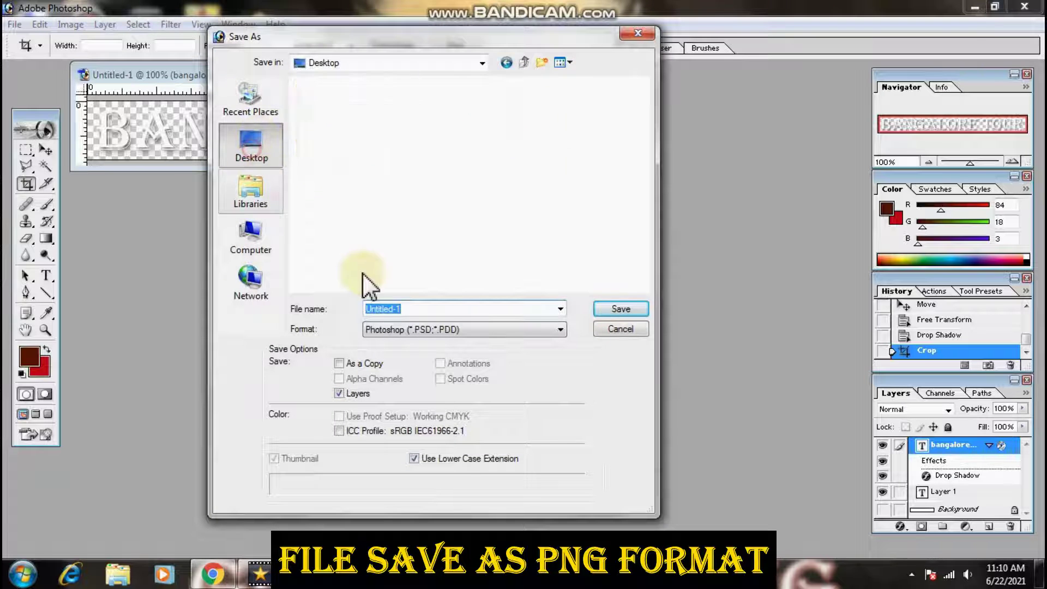
# Save the title image to the Desktop as PNG named 'Pic 1', without interlacing
pyautogui.click(436, 327)
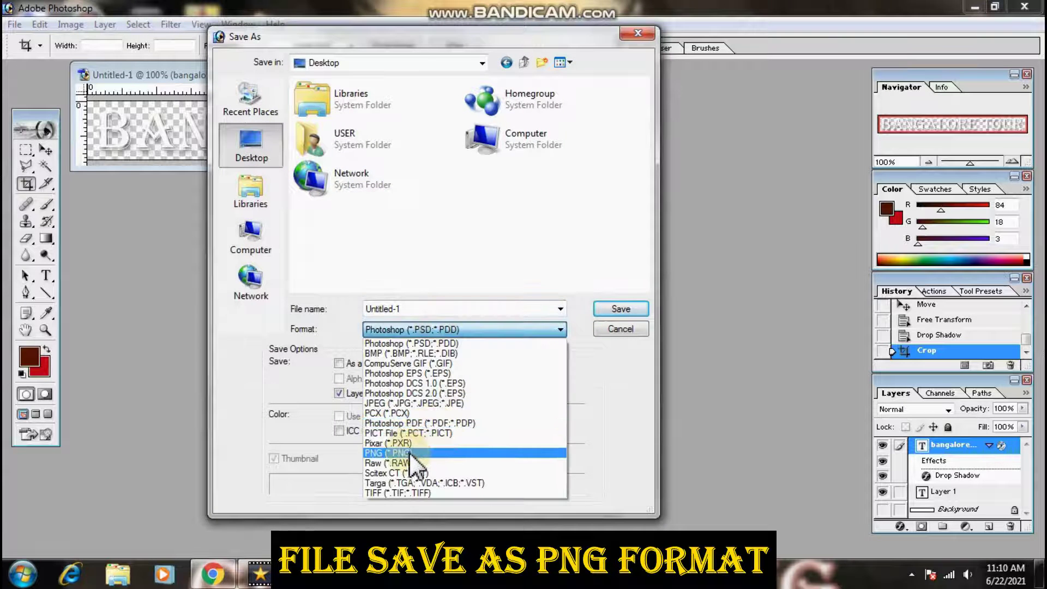
pyautogui.click(410, 454)
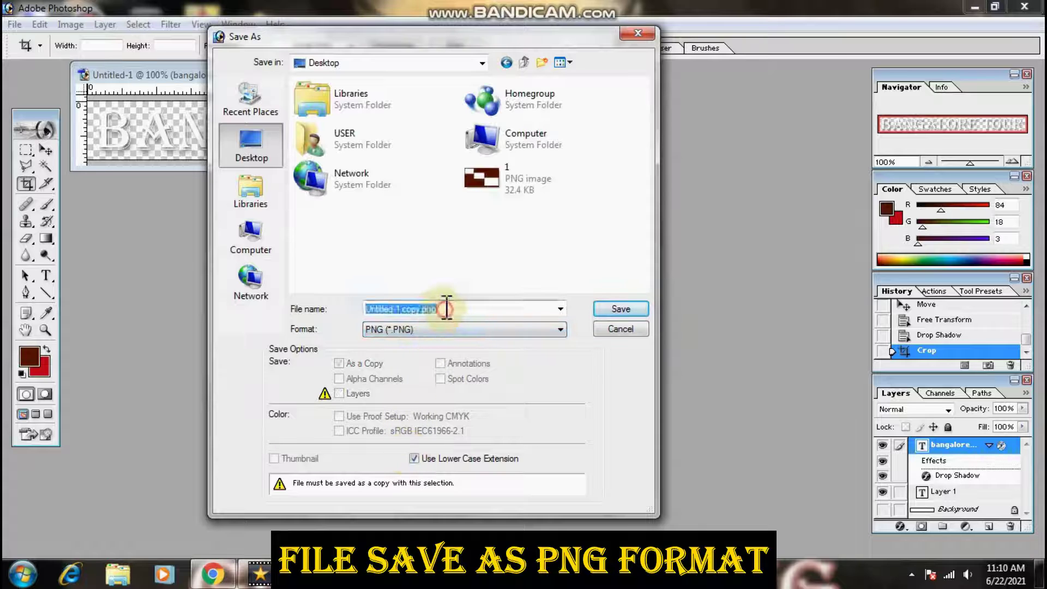
pyautogui.write('Pic 1')
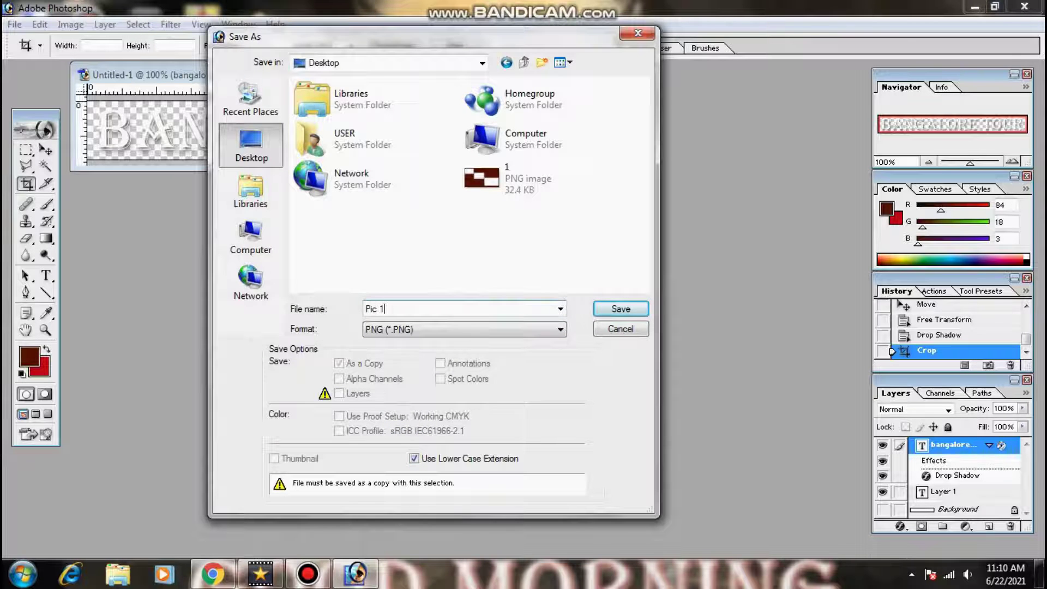
pyautogui.press('Return')
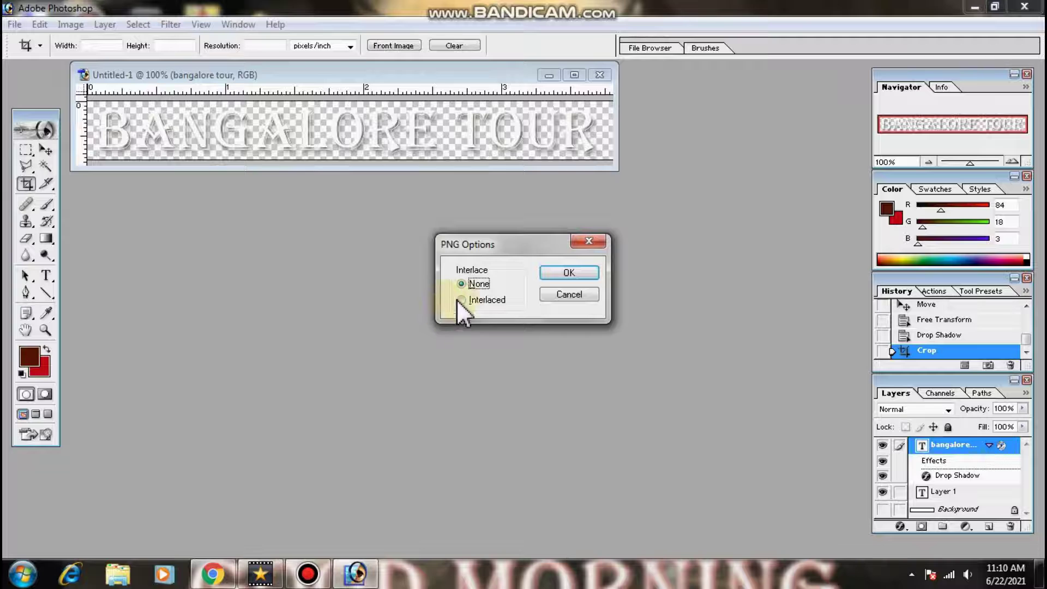
pyautogui.click(572, 276)
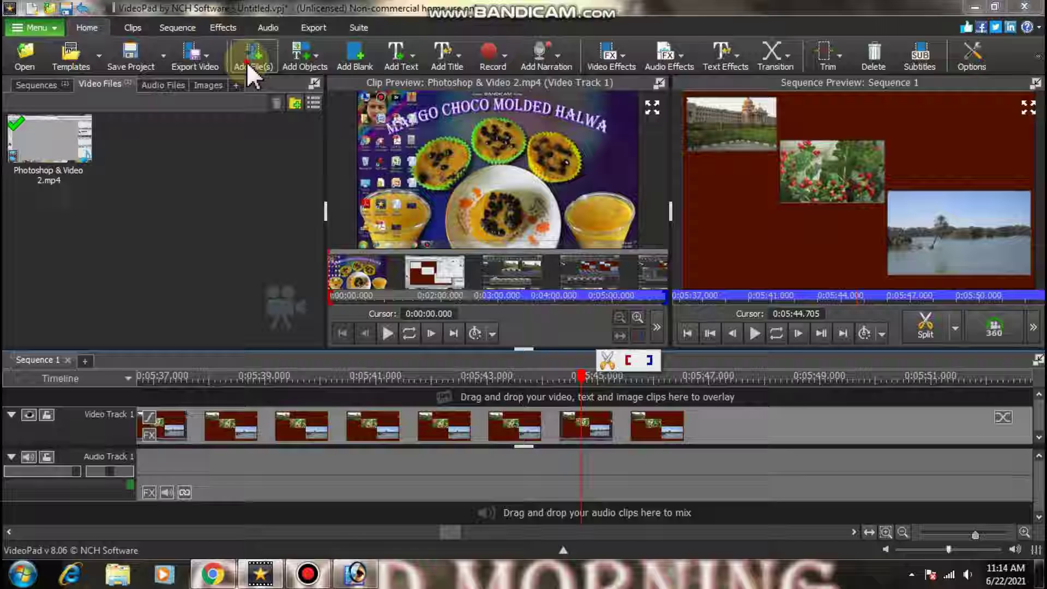
# Import Pic 1 and Pic 2 PNG images from the Desktop into the project
pyautogui.click(246, 63)
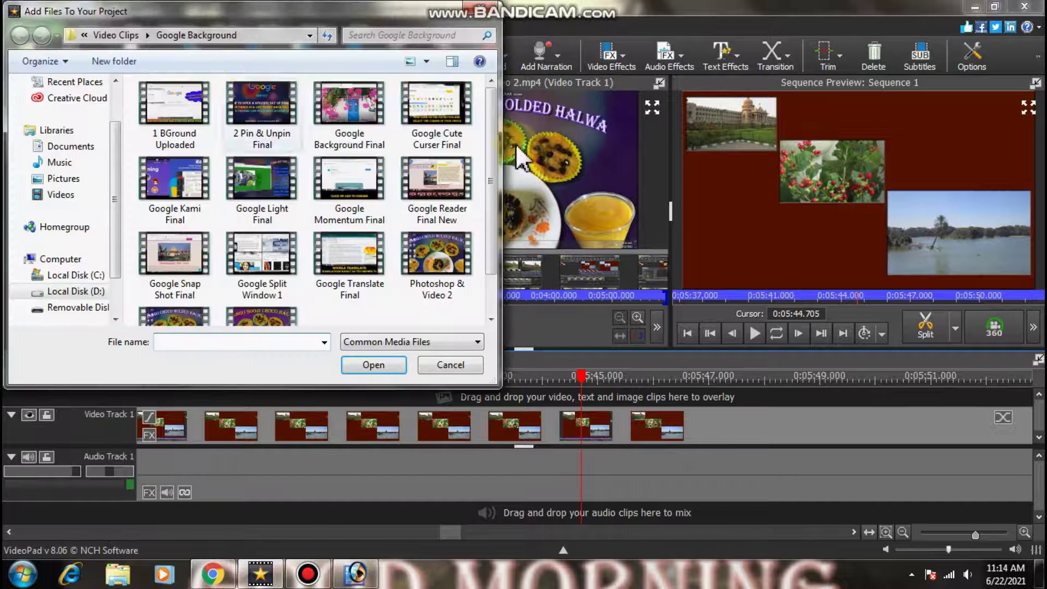
pyautogui.click(96, 292)
pyautogui.scroll(2, 66, 207)
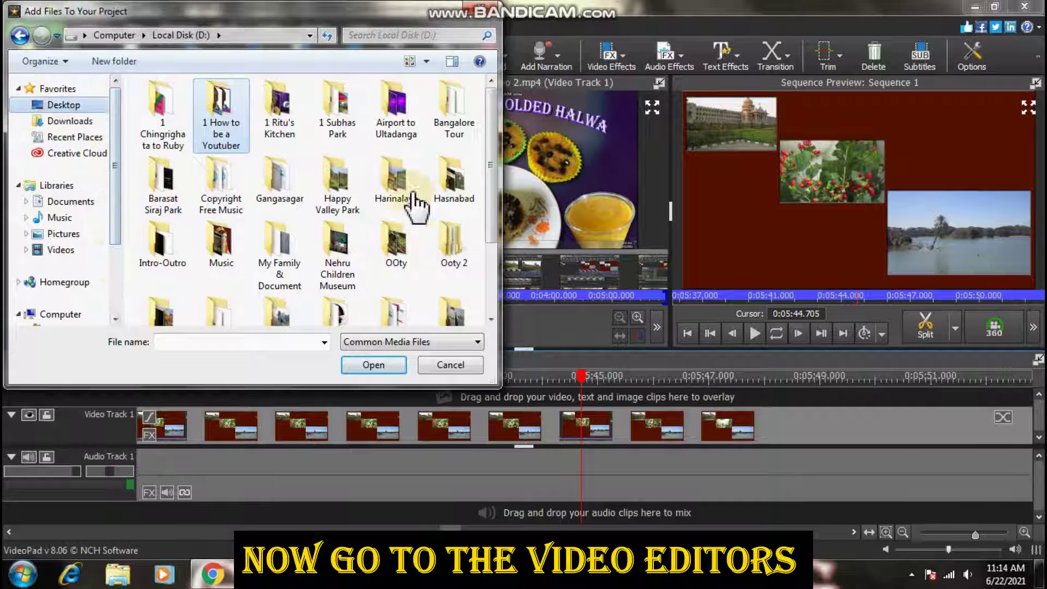
pyautogui.moveTo(498, 141); pyautogui.dragTo(485, 276)
pyautogui.click(177, 235)
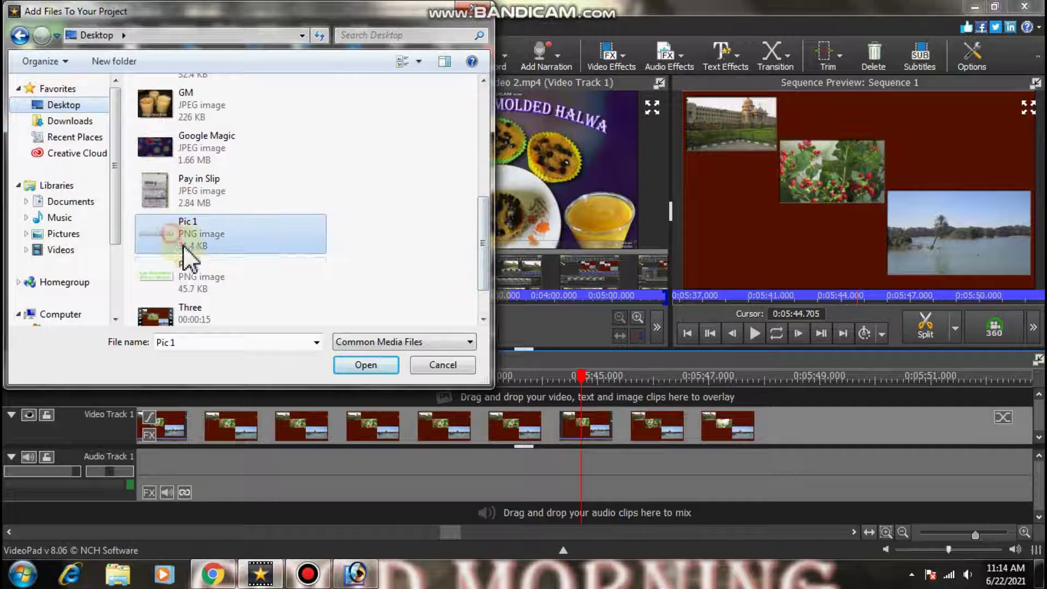
pyautogui.keyDown('ctrl'); pyautogui.click(202, 280); pyautogui.keyUp('ctrl')
pyautogui.click(366, 365)
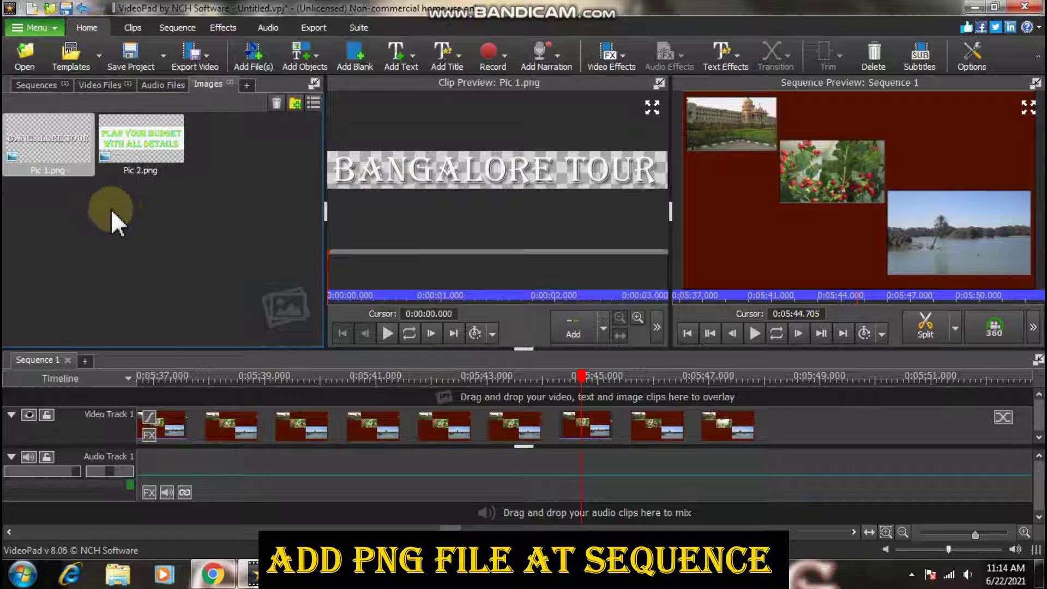
# Overlay Pic 1 on the sequence at the cursor as a new track
pyautogui.rightClick(51, 138)
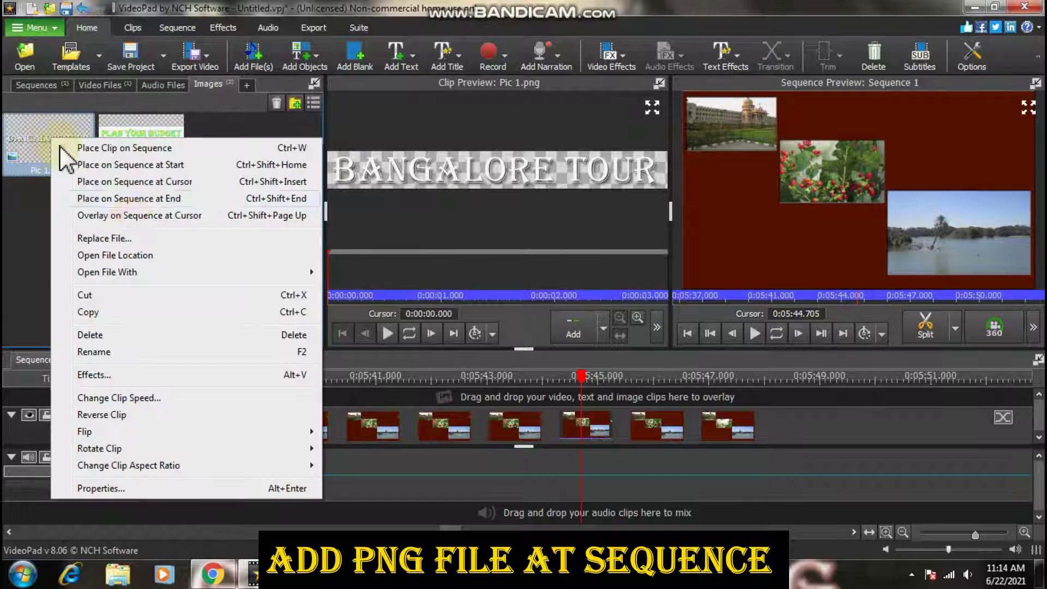
pyautogui.click(132, 214)
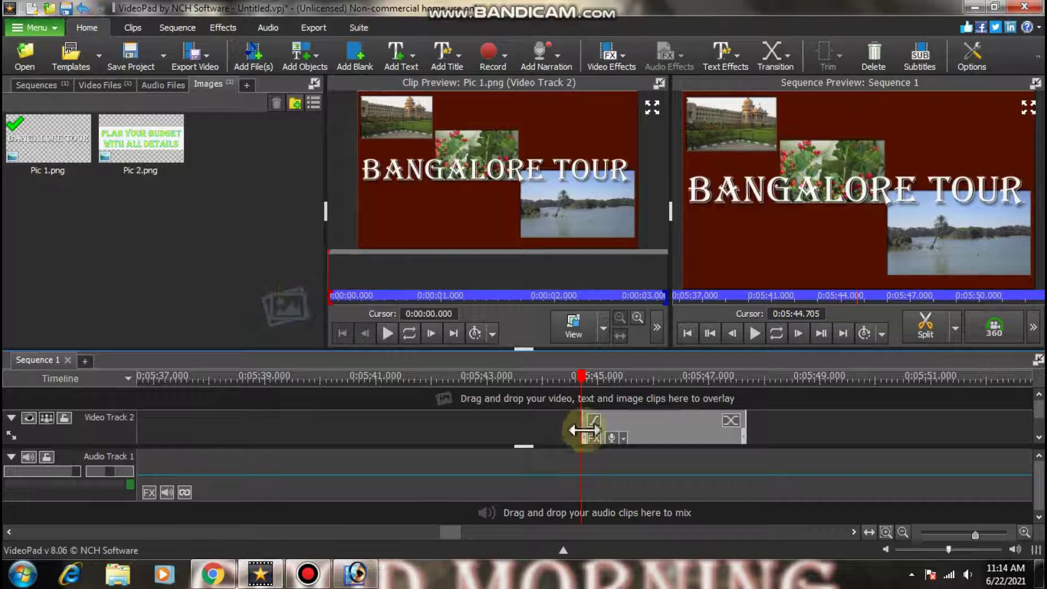
pyautogui.click(593, 438)
# Add a Scale effect to the BANGALORE TOUR title and shrink it to 0.40
pyautogui.click(86, 230)
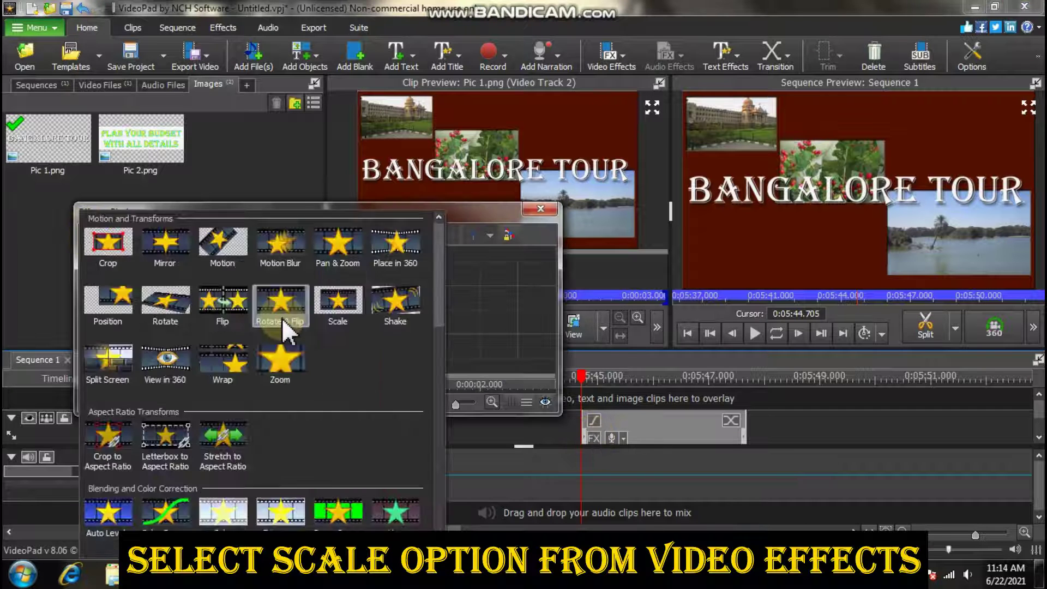
pyautogui.click(336, 313)
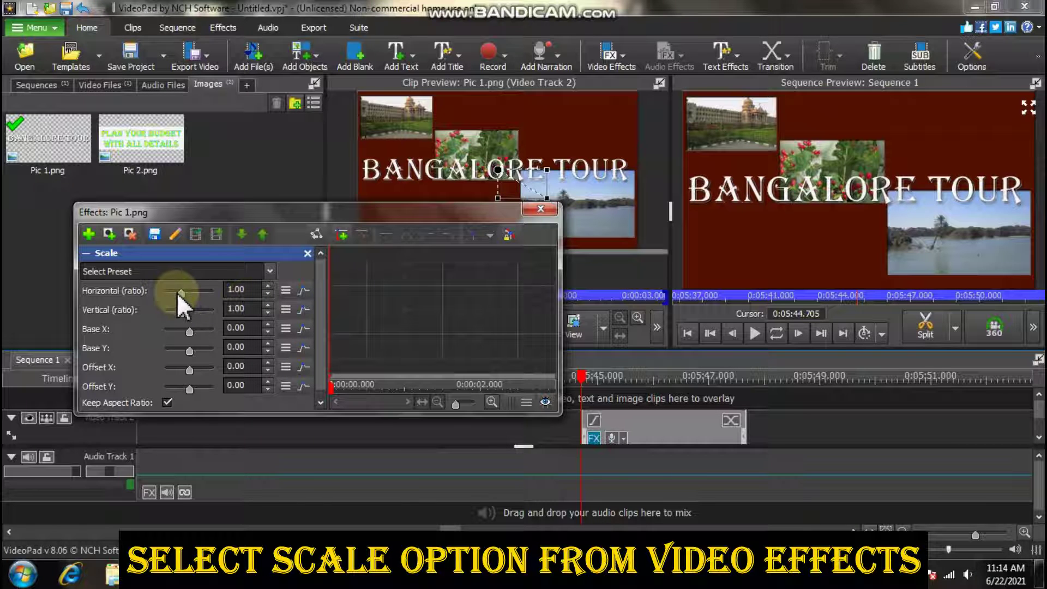
pyautogui.click(269, 294)
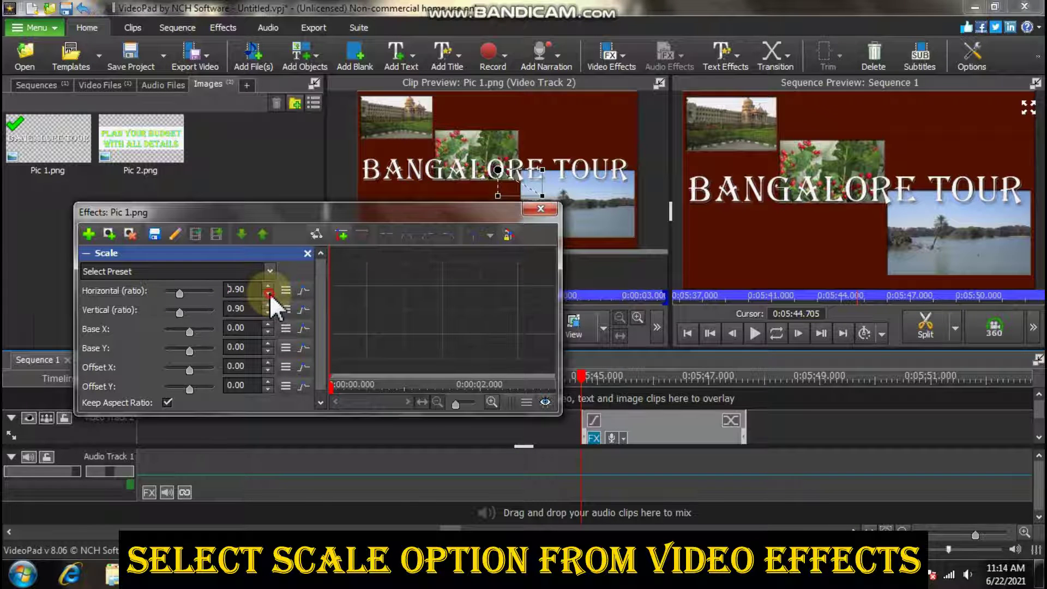
pyautogui.click(269, 294)
pyautogui.click(270, 293)
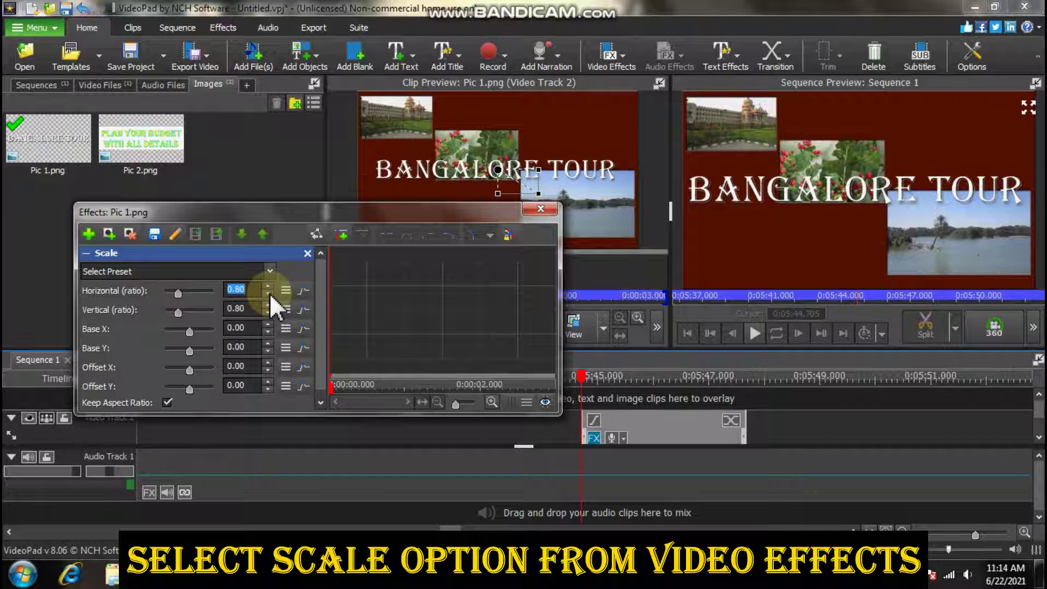
pyautogui.click(269, 293)
pyautogui.click(270, 293)
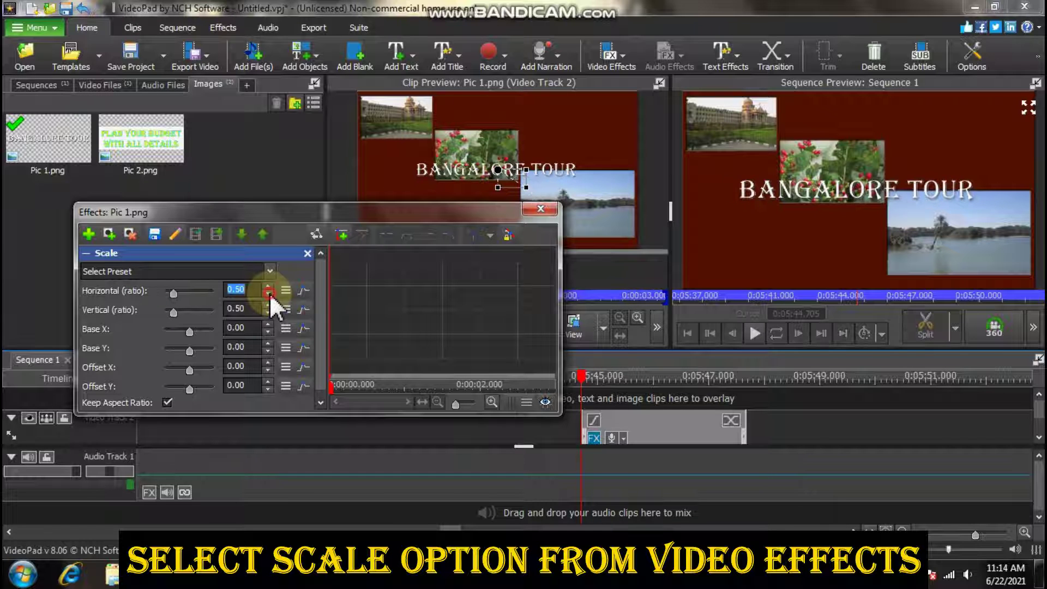
pyautogui.click(269, 293)
# Move the scaled title to the top-right with Base X 96 and Base Y -72
pyautogui.moveTo(191, 332); pyautogui.dragTo(208, 336)
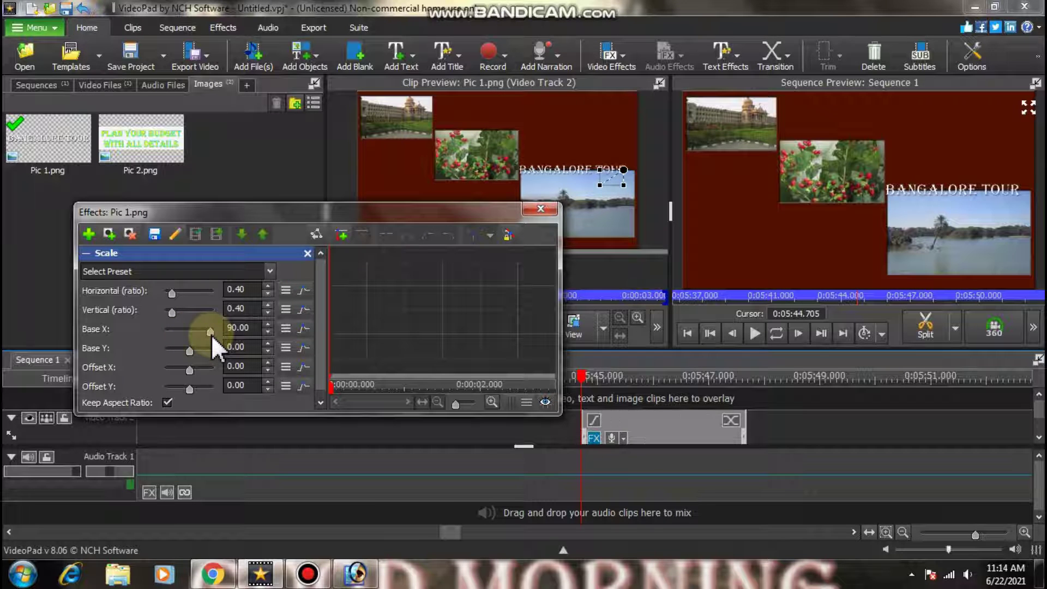
pyautogui.moveTo(211, 335); pyautogui.dragTo(215, 336)
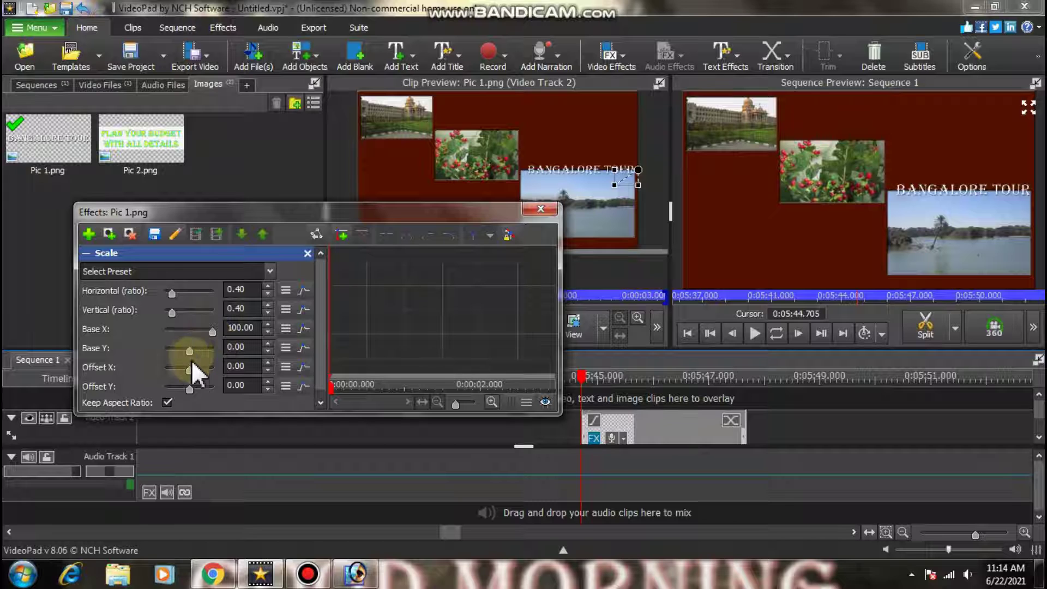
pyautogui.moveTo(190, 351); pyautogui.dragTo(173, 357)
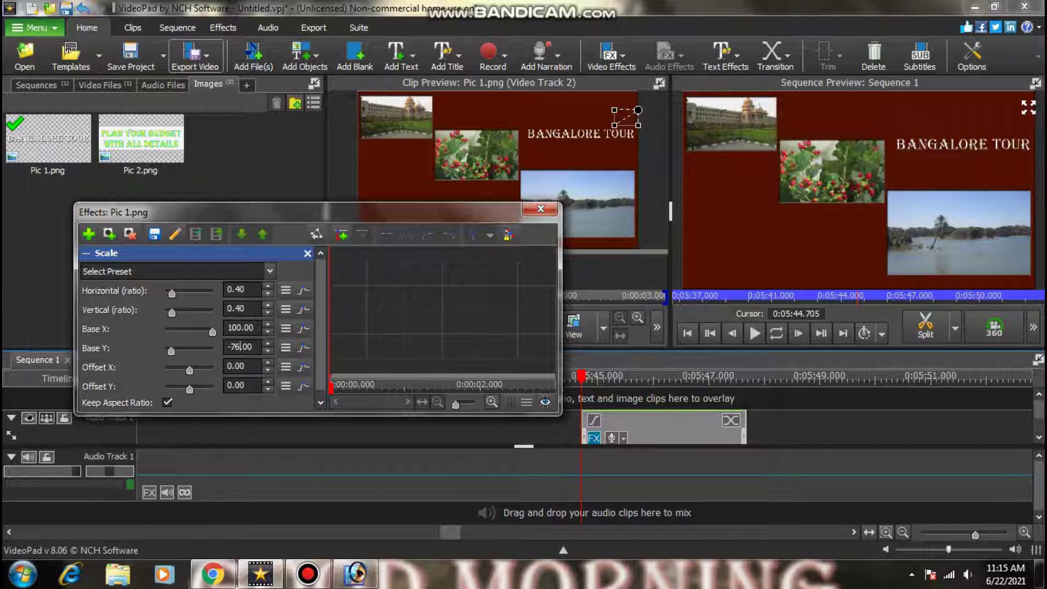
pyautogui.write('2')
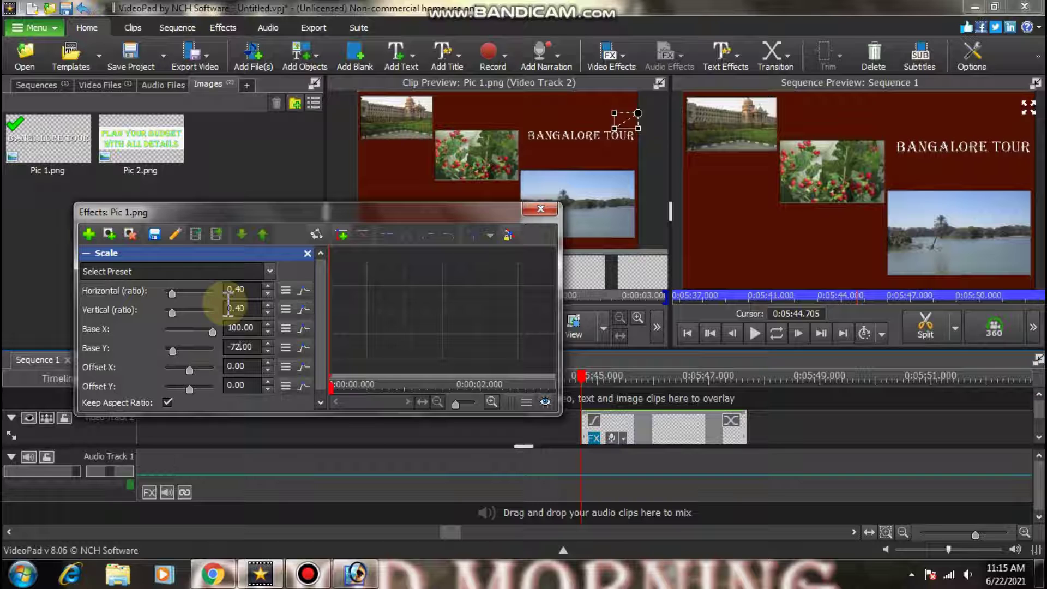
pyautogui.doubleClick(234, 328)
pyautogui.write('96')
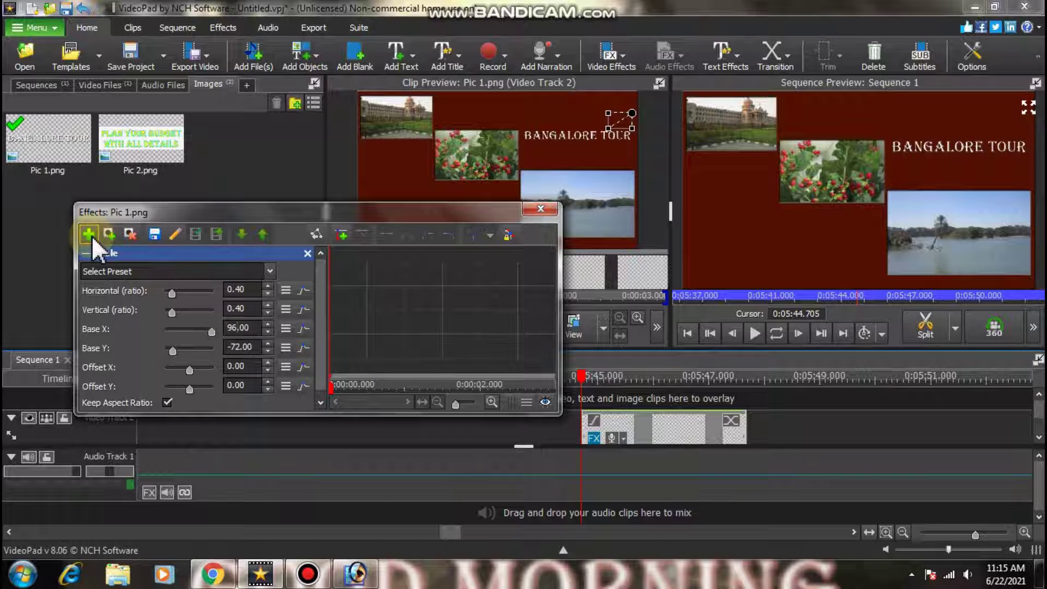
# Add a Position effect with an end keyframe and adjust its starting keyframe
pyautogui.click(91, 238)
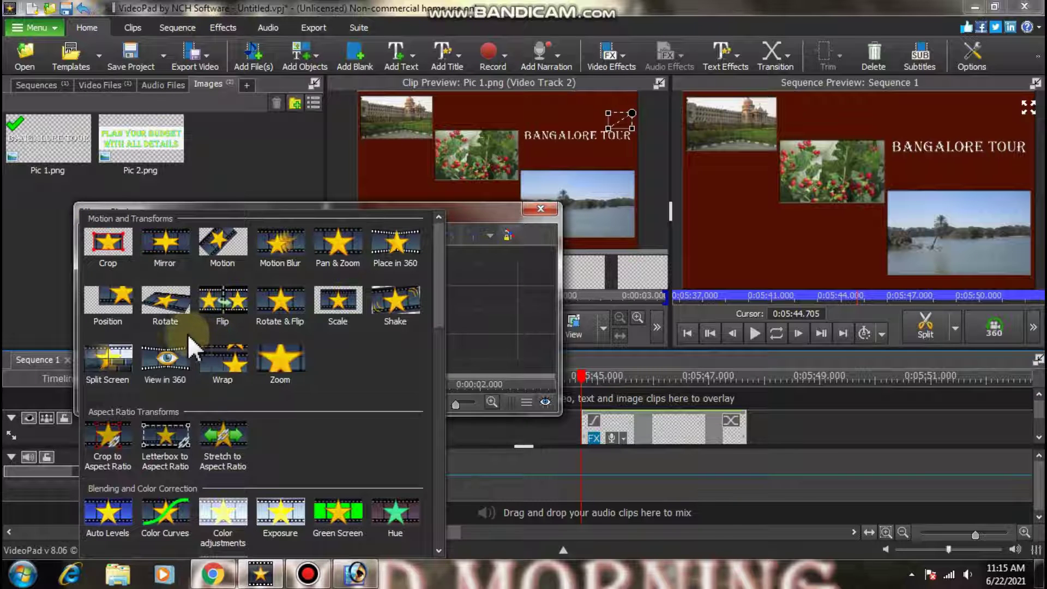
pyautogui.click(117, 309)
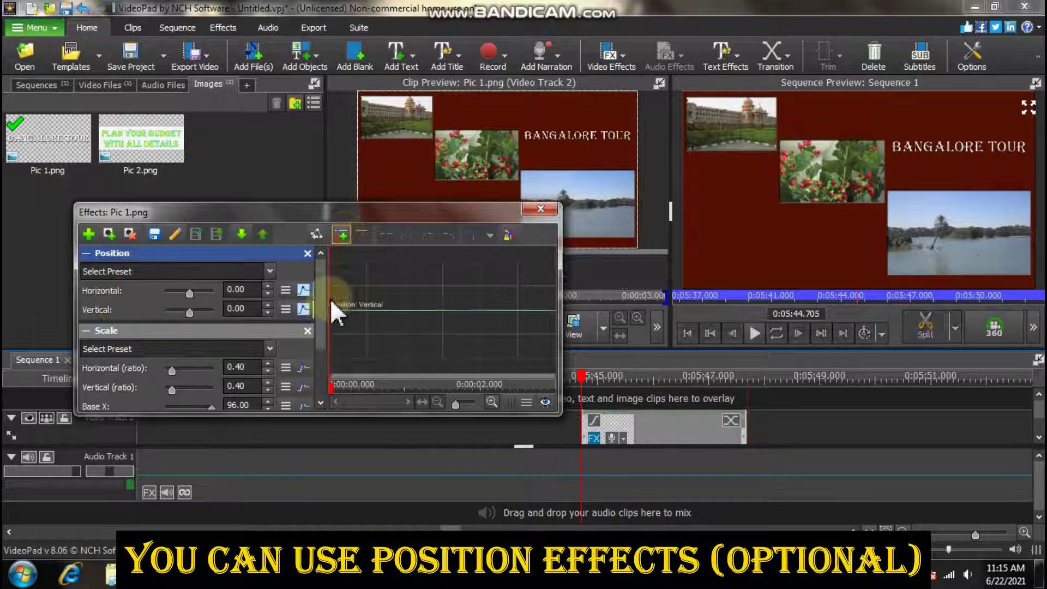
pyautogui.click(556, 311)
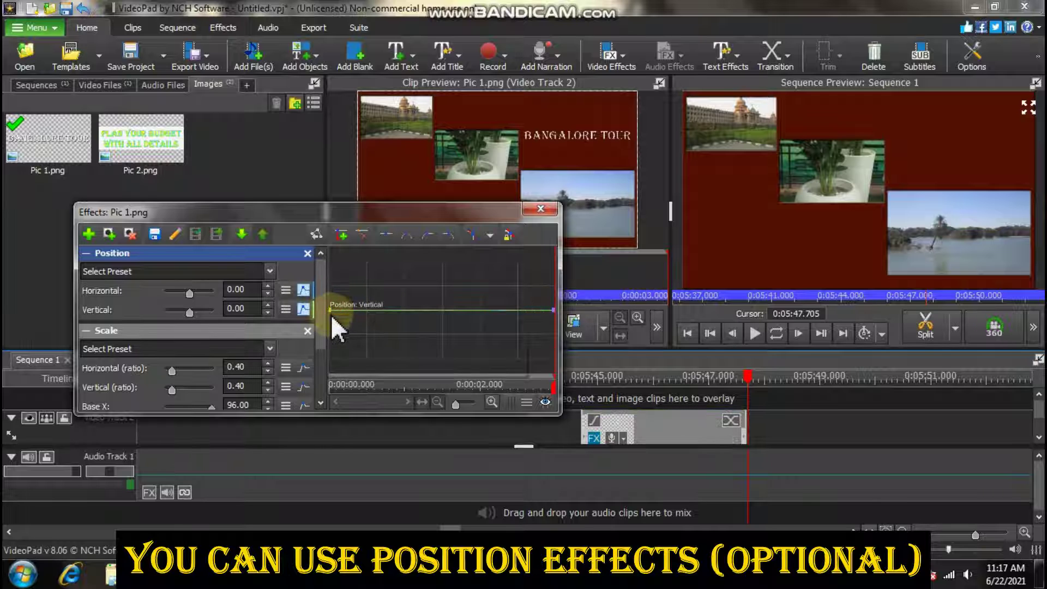
pyautogui.moveTo(333, 314); pyautogui.dragTo(333, 323)
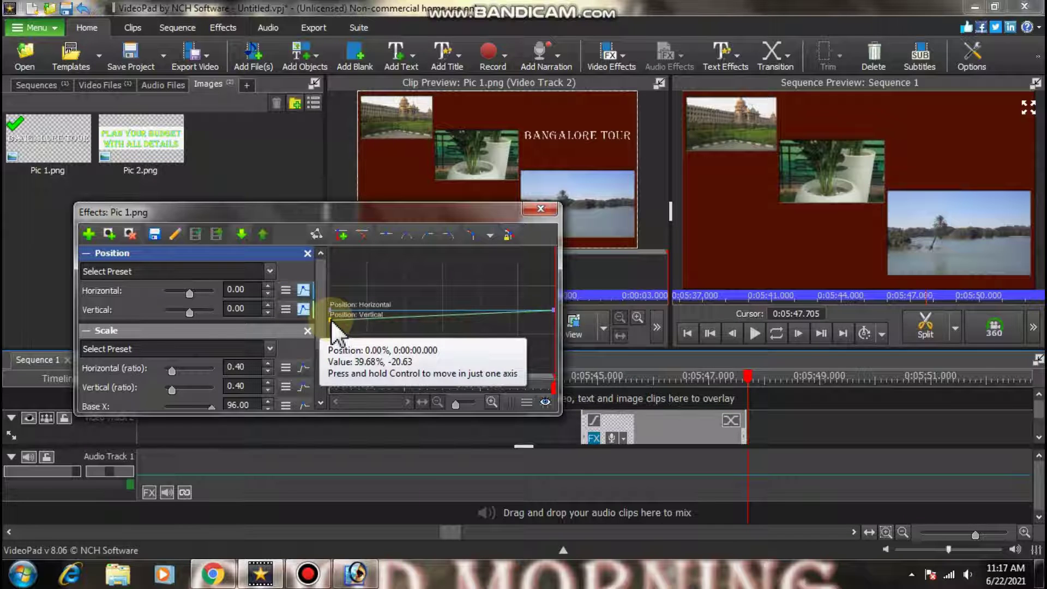
# Overlay Pic 2.png at the cursor, stretch it to about 15 seconds, and open its FX
pyautogui.rightClick(141, 126)
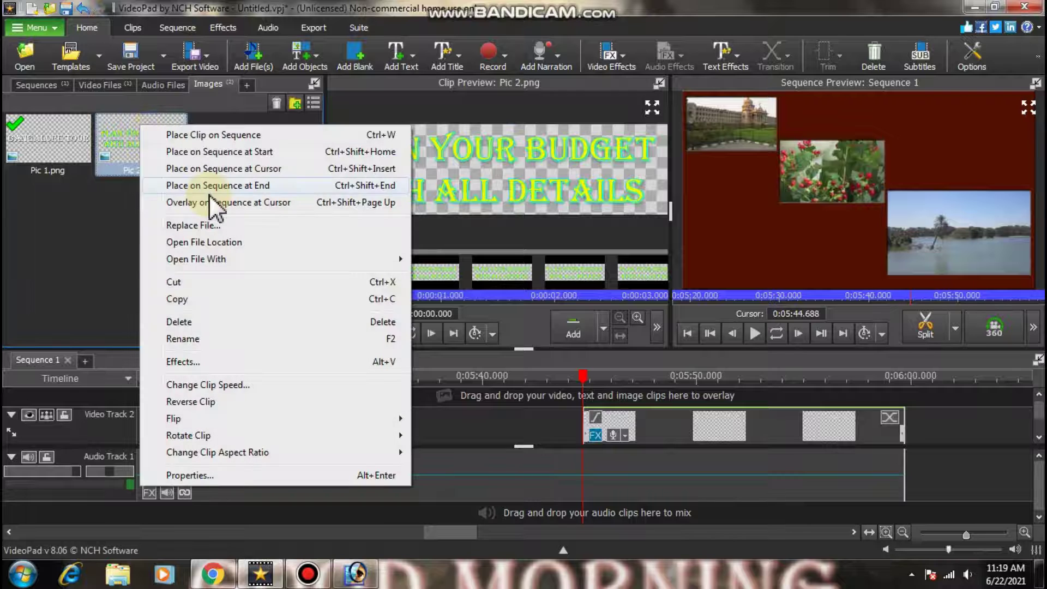
pyautogui.click(212, 207)
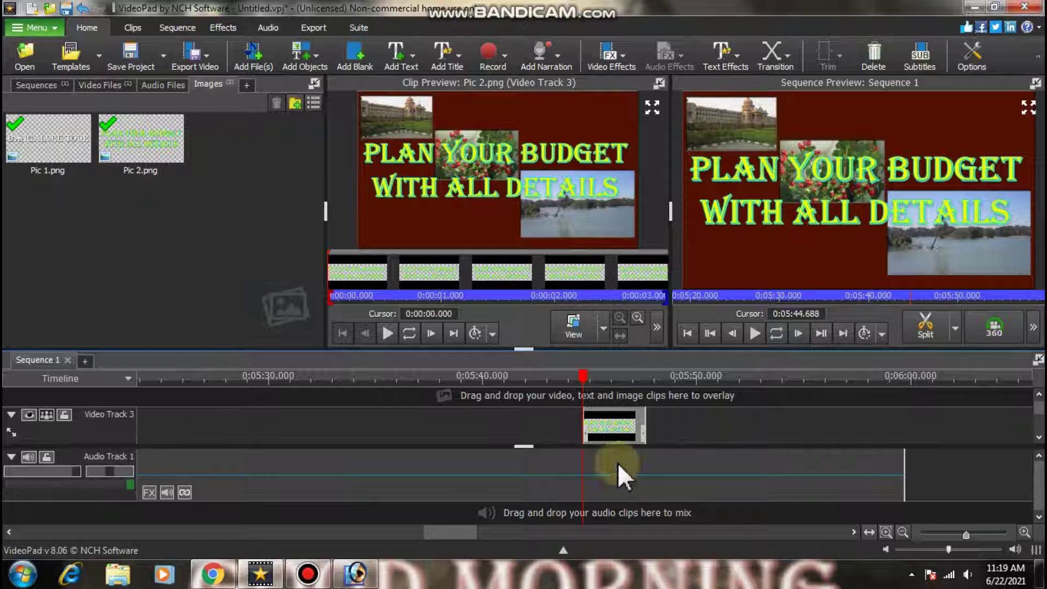
pyautogui.moveTo(647, 426); pyautogui.dragTo(904, 426)
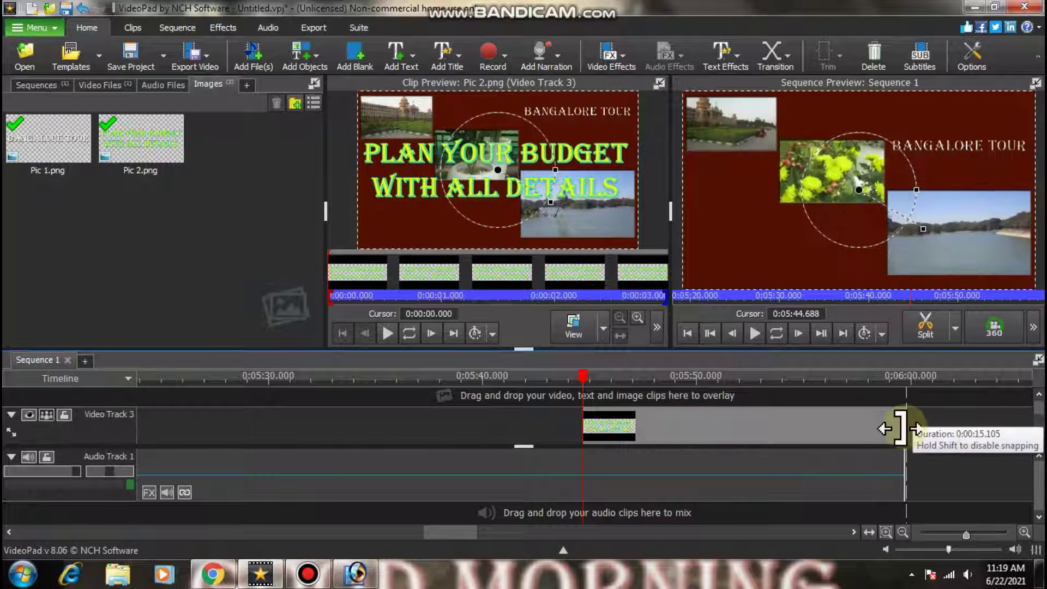
pyautogui.click(594, 431)
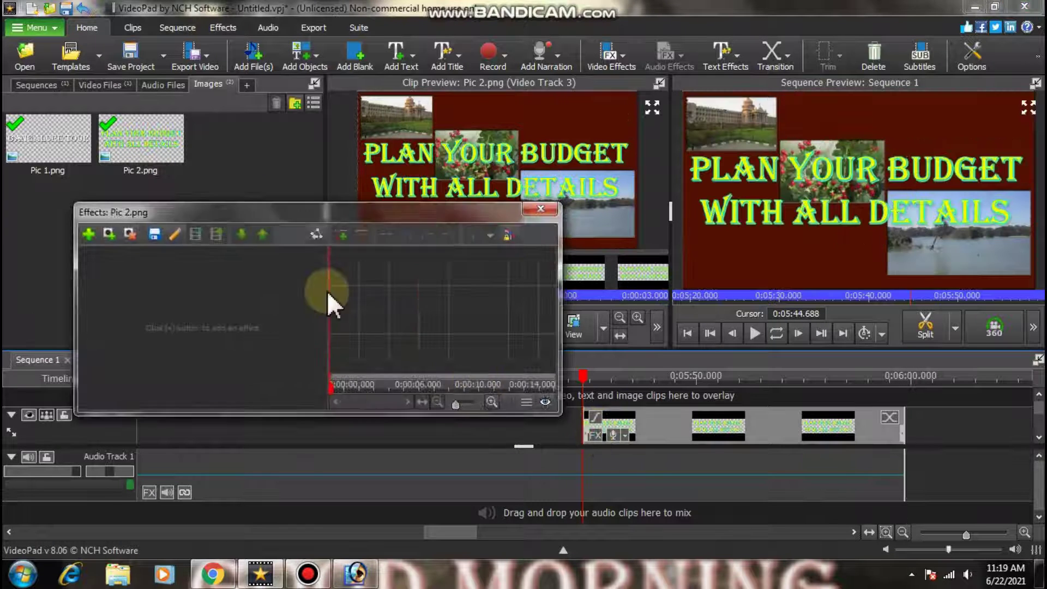
# Add a Scale effect to the Pic 2 caption and set its ratio to 0.50
pyautogui.click(88, 234)
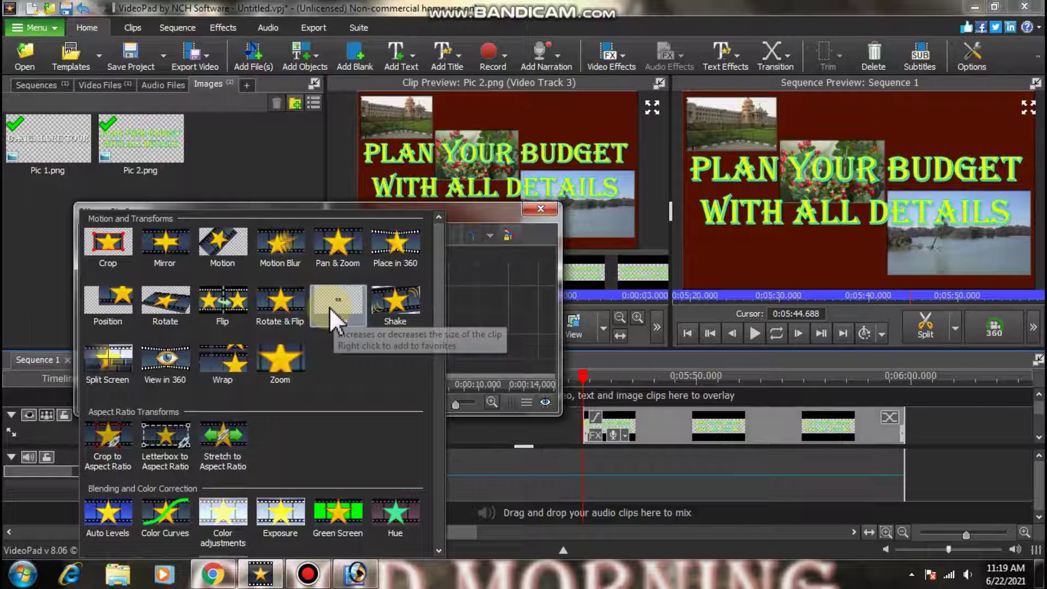
pyautogui.click(329, 306)
pyautogui.click(268, 293)
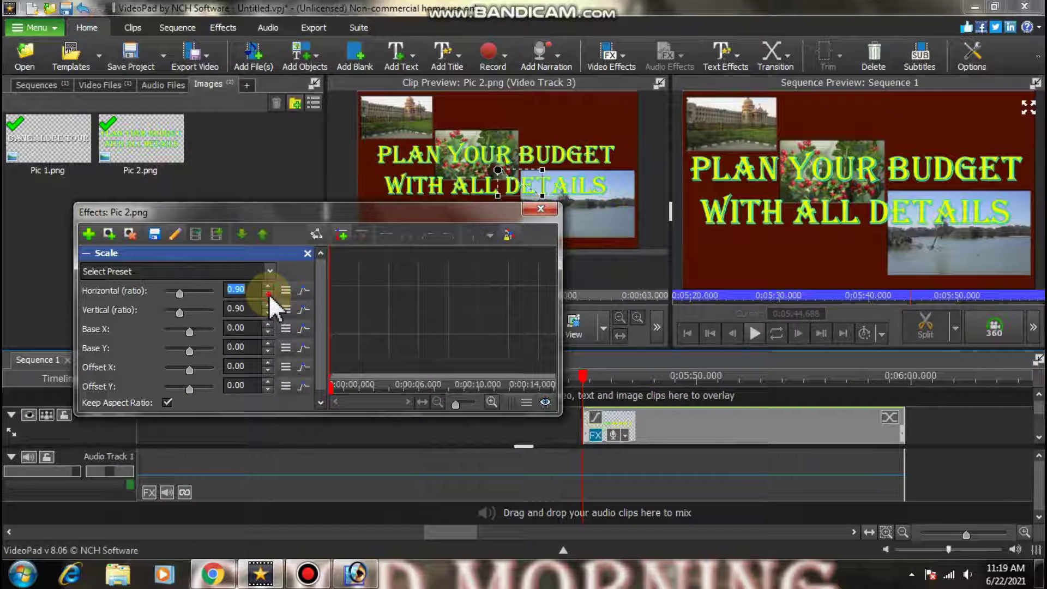
pyautogui.click(269, 294)
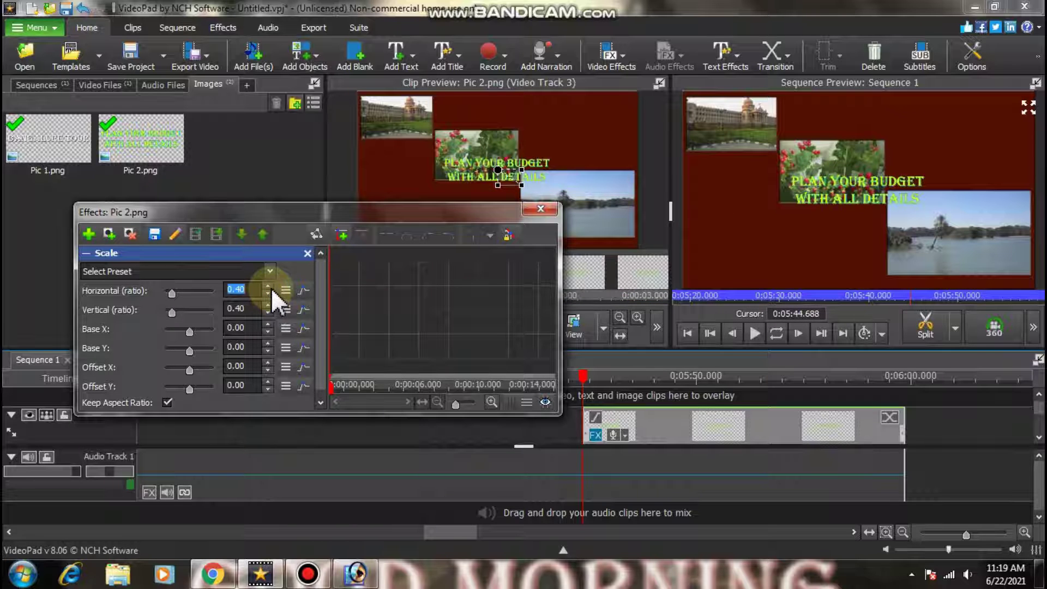
pyautogui.click(266, 283)
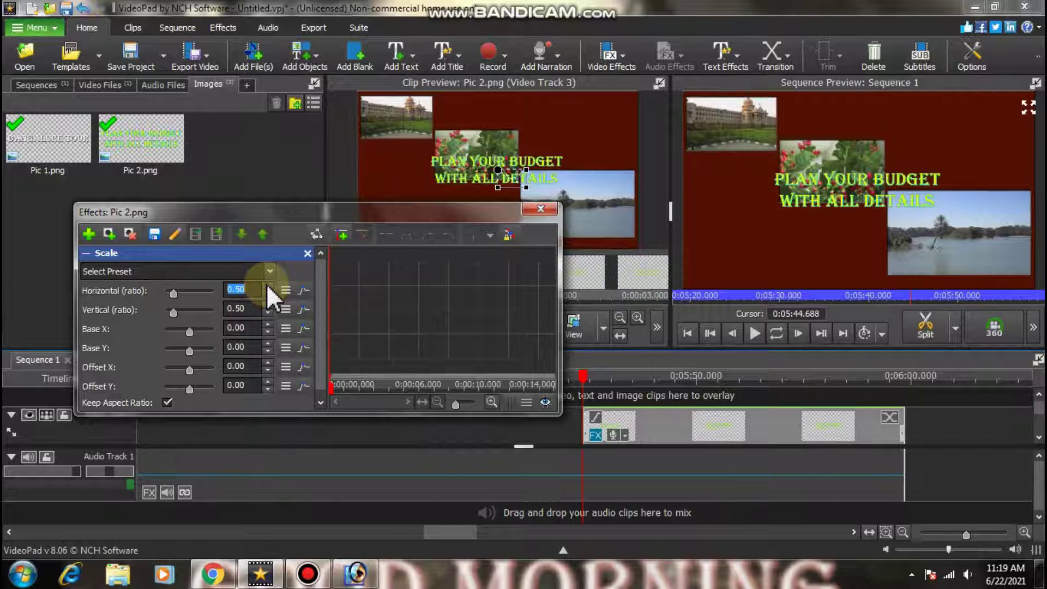
# Position the caption lower-left at Base X -80, Base Y 100, Offset X 2, Offset Y 18
pyautogui.moveTo(189, 332)
pyautogui.mouseDown()
pyautogui.moveTo(172, 333)
pyautogui.moveTo(191, 365)
pyautogui.moveTo(220, 360)
pyautogui.mouseUp()
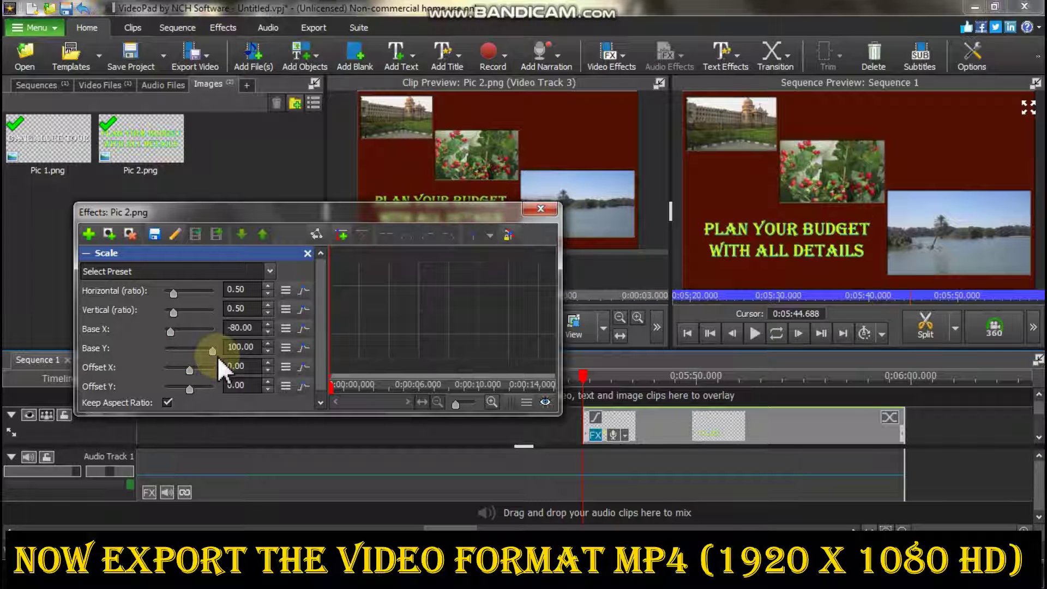
pyautogui.click(191, 371)
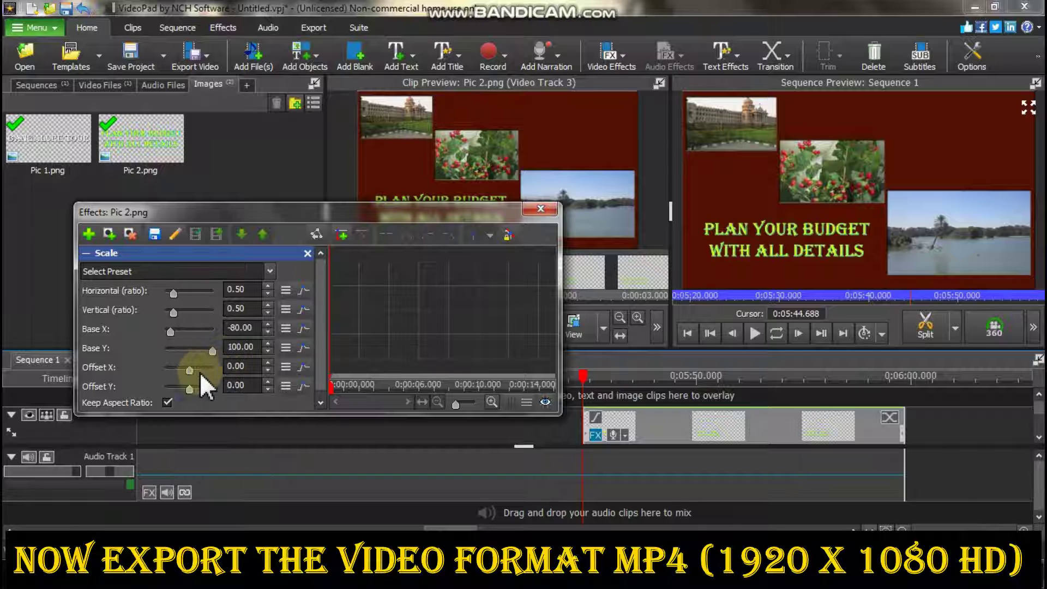
pyautogui.click(190, 389)
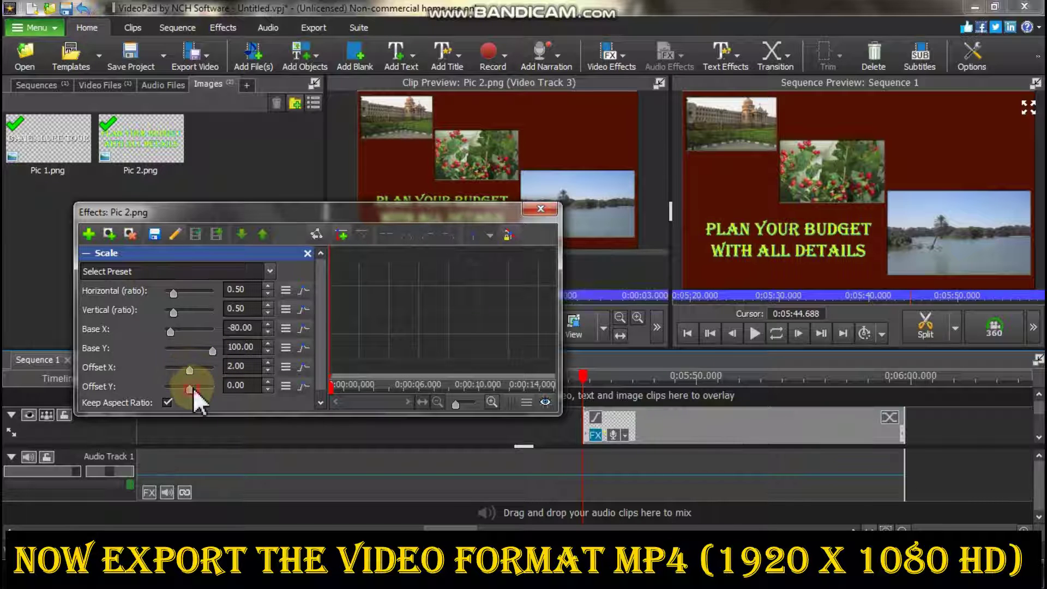
pyautogui.moveTo(194, 387); pyautogui.dragTo(196, 388)
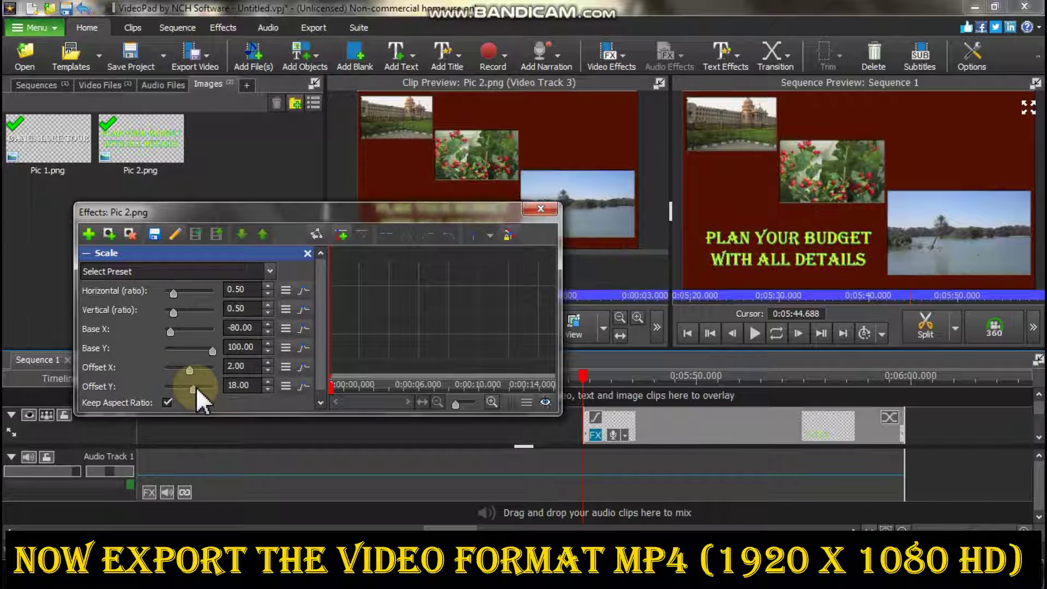